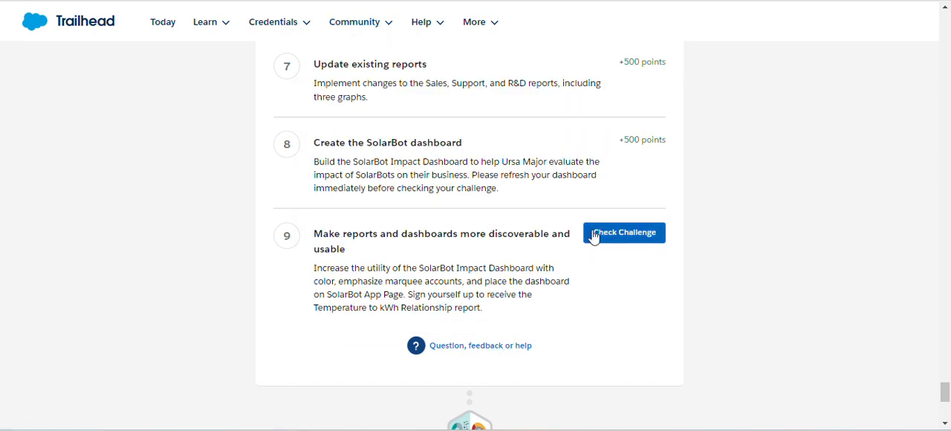
# Switch from the Trailhead challenge to the SolarBots app and open the SolarBot Impact Dashboard for editing.
pyautogui.scroll(12, 601, 281)
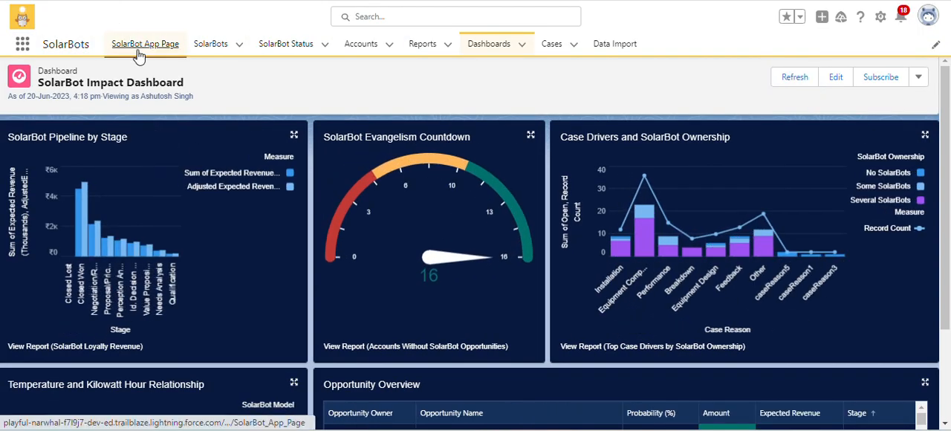
pyautogui.click(136, 51)
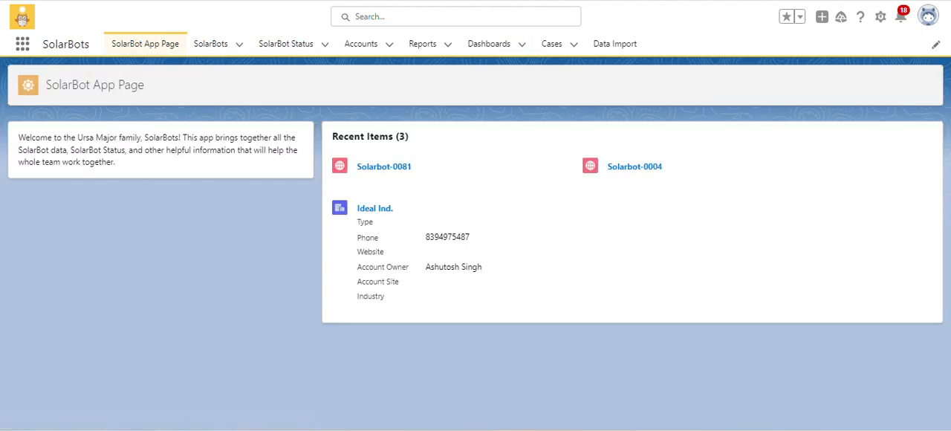
pyautogui.click(487, 46)
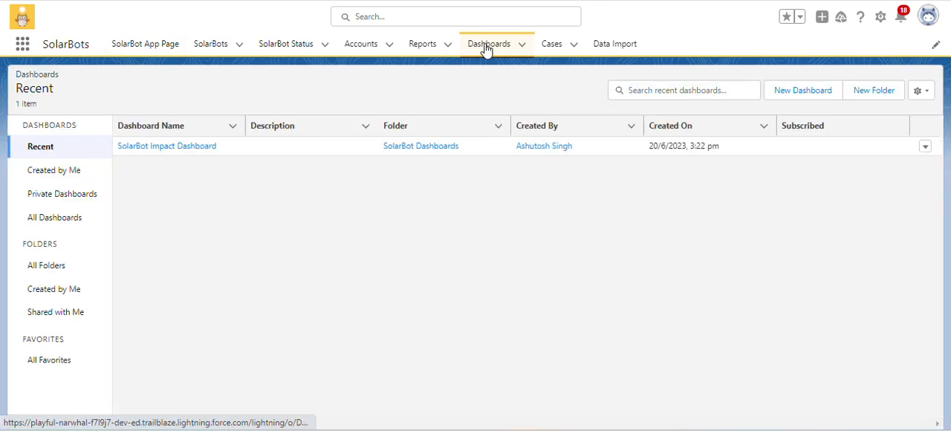
pyautogui.click(174, 149)
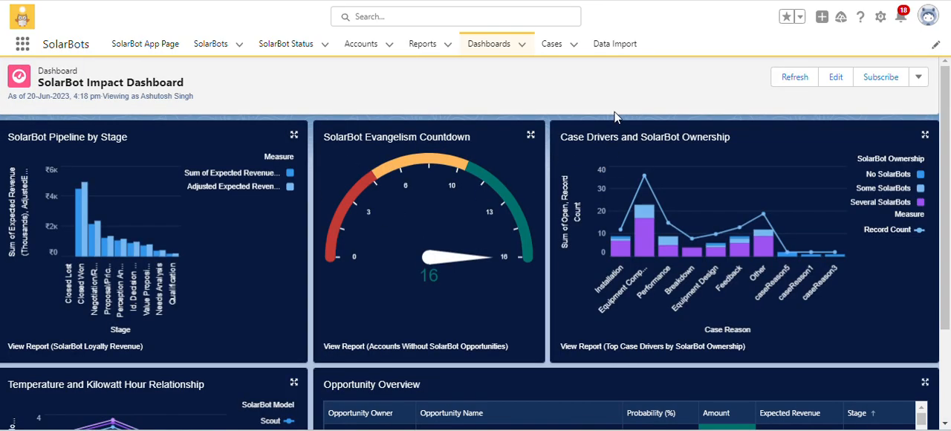
pyautogui.scroll(-2, 613, 113)
pyautogui.scroll(2, 614, 113)
pyautogui.click(835, 77)
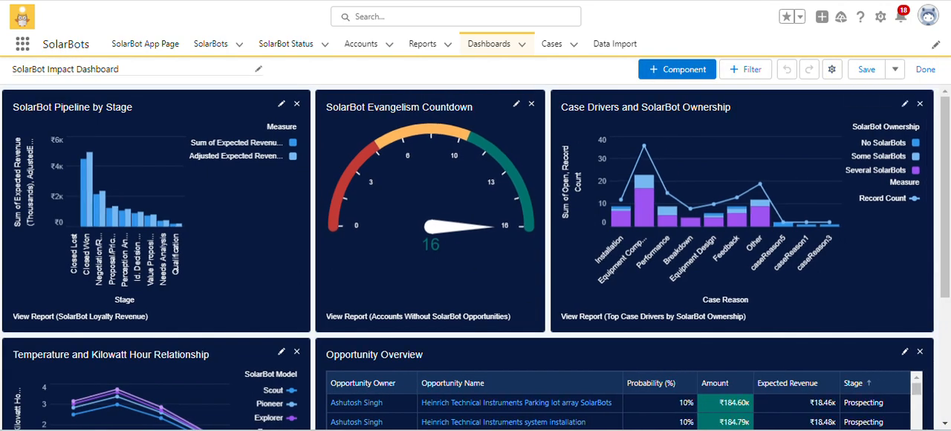
# Set the Opportunity Overview component's theme to Light (Dashboard default) and update the component.
pyautogui.scroll(-3, 631, 303)
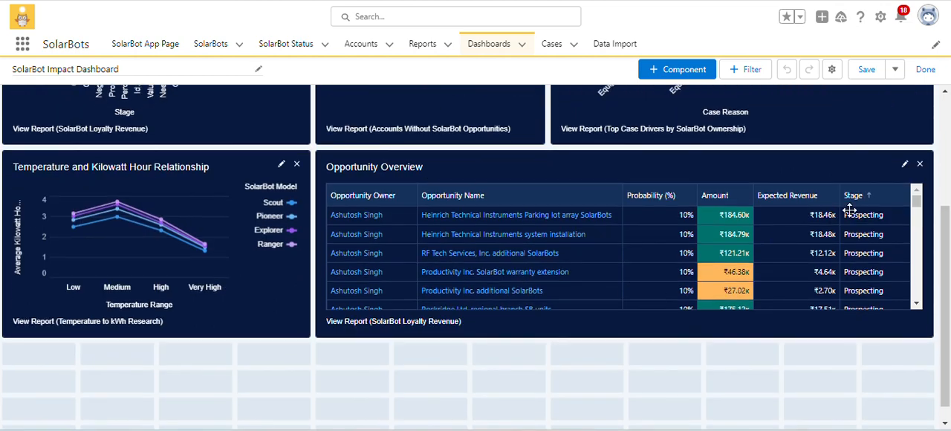
pyautogui.click(904, 164)
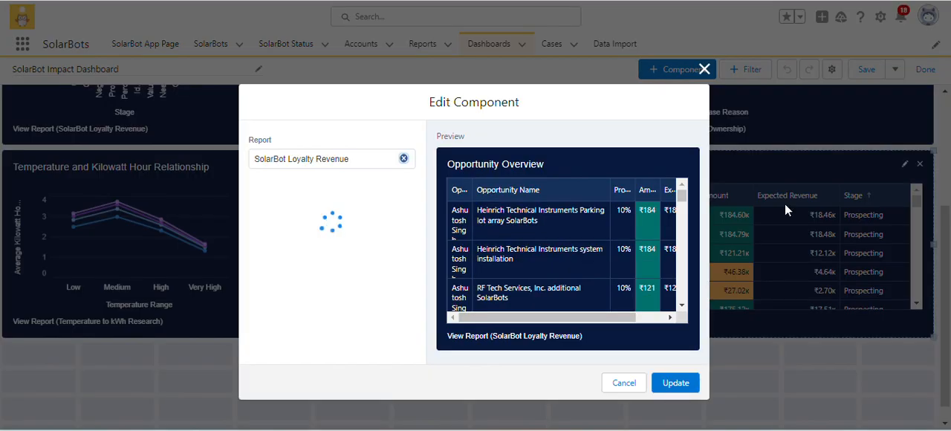
pyautogui.scroll(-10, 423, 340)
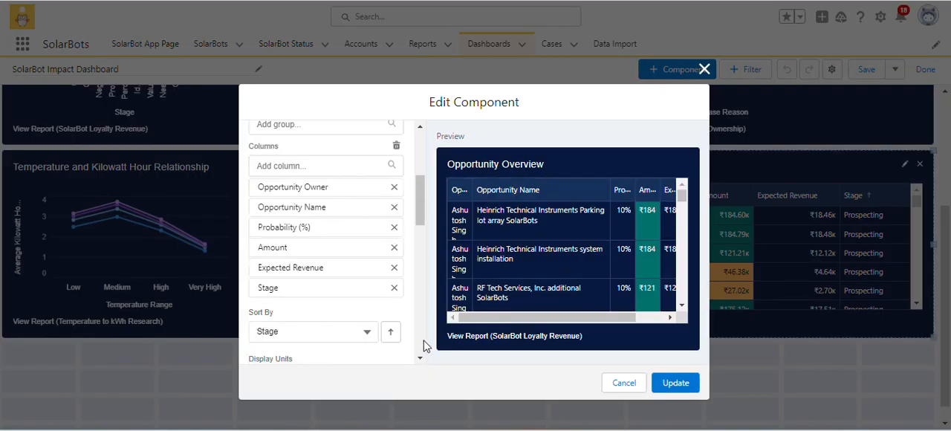
pyautogui.scroll(-3, 420, 342)
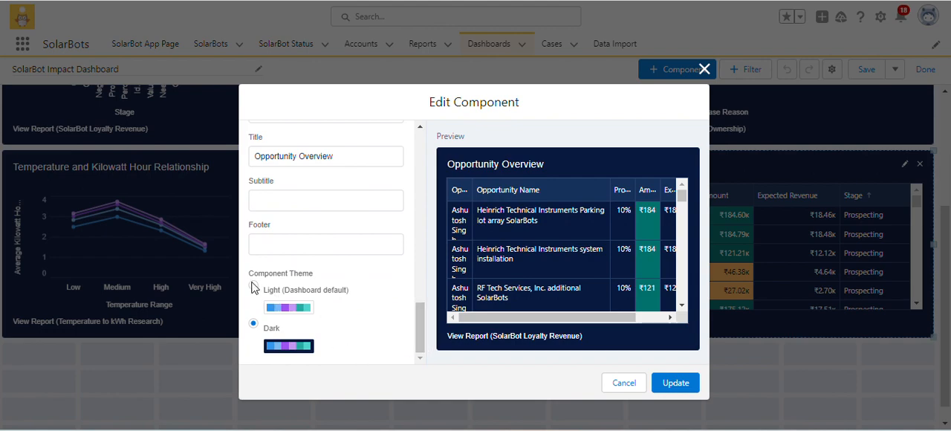
pyautogui.click(253, 287)
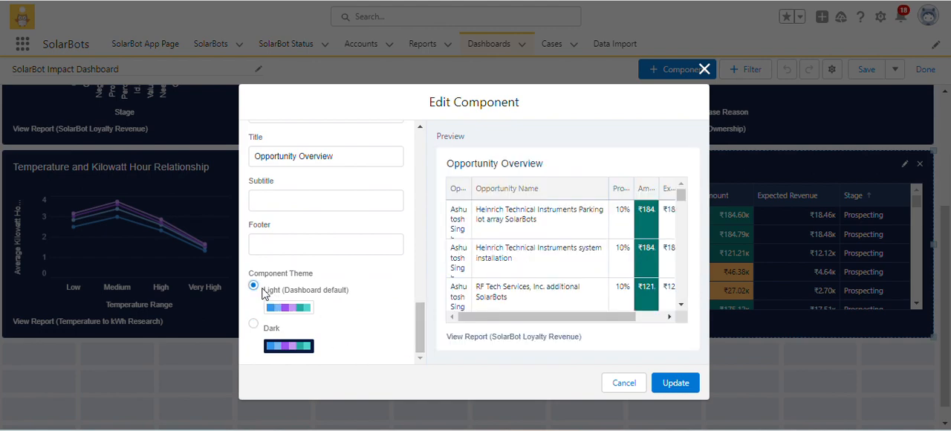
pyautogui.click(666, 383)
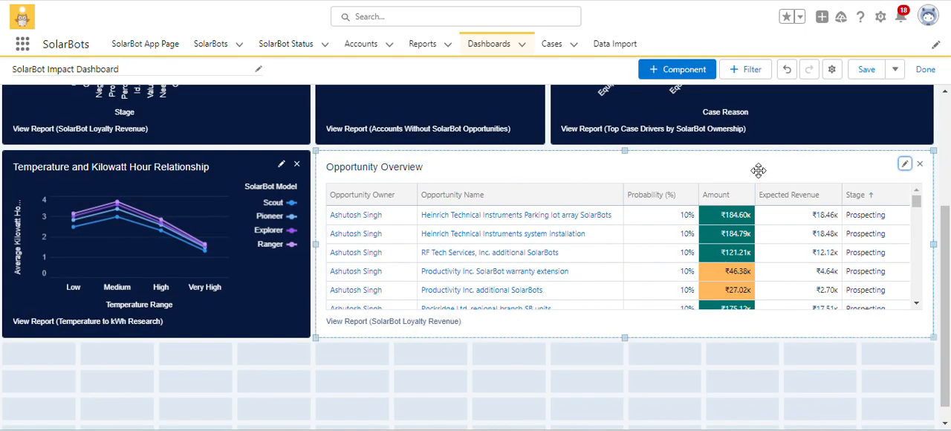
# Set the dashboard palette to Sunrise in the dashboard properties and save them.
pyautogui.scroll(3, 757, 170)
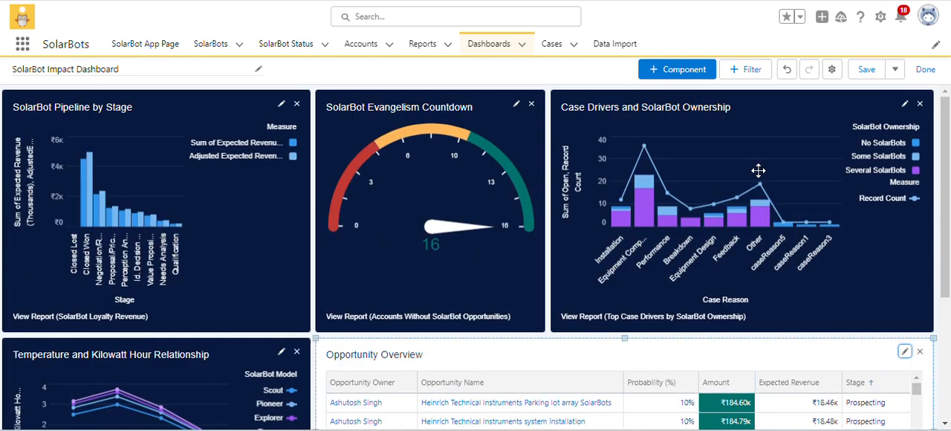
pyautogui.click(835, 69)
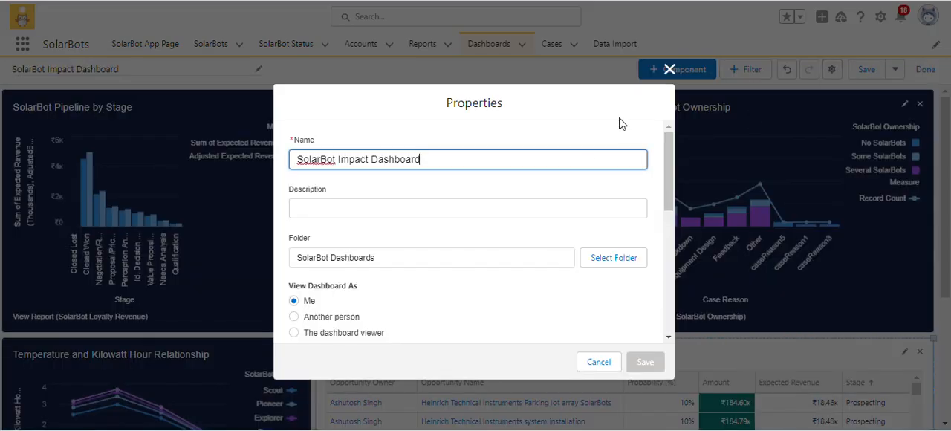
pyautogui.scroll(-4, 587, 179)
pyautogui.scroll(-2, 587, 178)
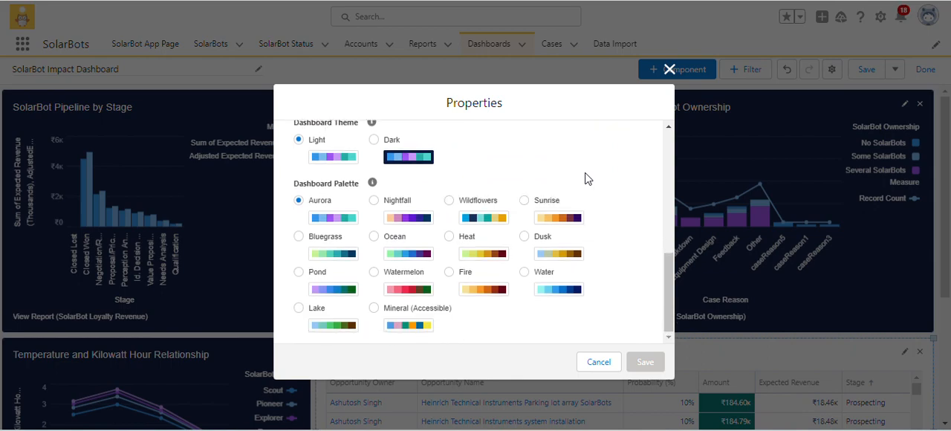
pyautogui.scroll(1, 464, 148)
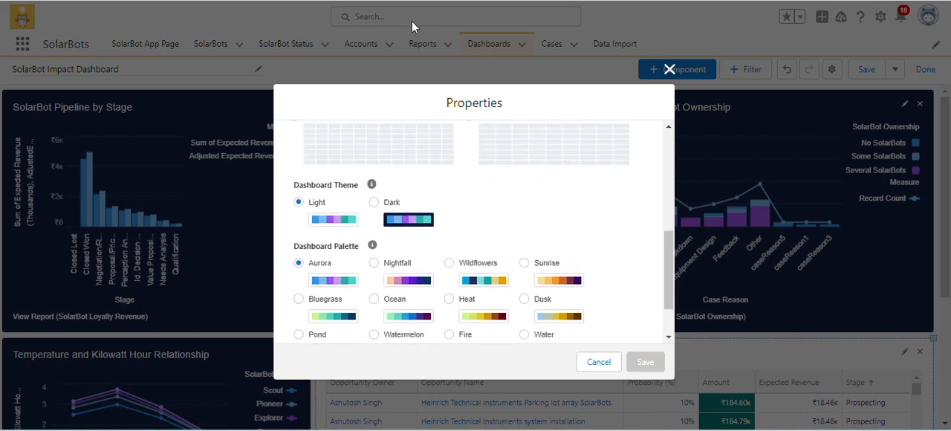
pyautogui.click(531, 272)
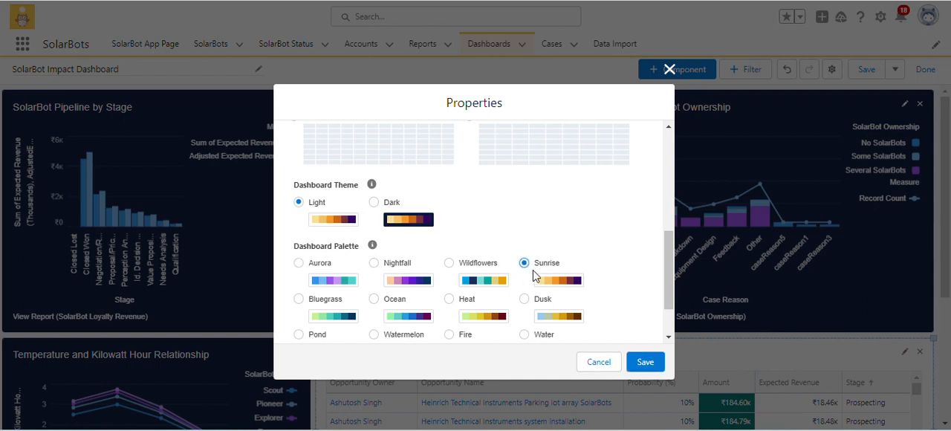
pyautogui.click(637, 363)
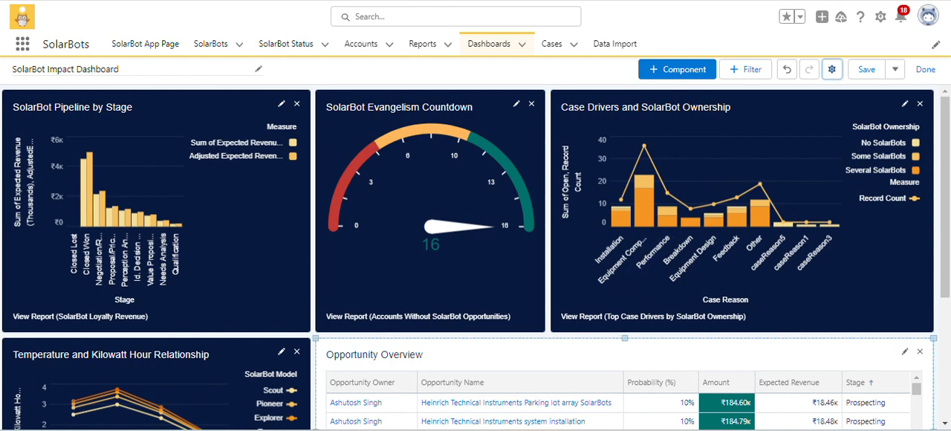
pyautogui.click(832, 70)
pyautogui.scroll(-10, 501, 290)
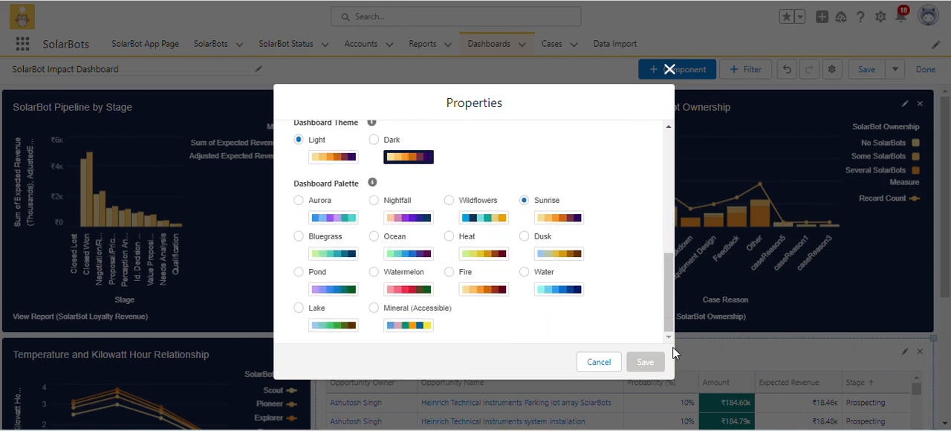
pyautogui.click(598, 362)
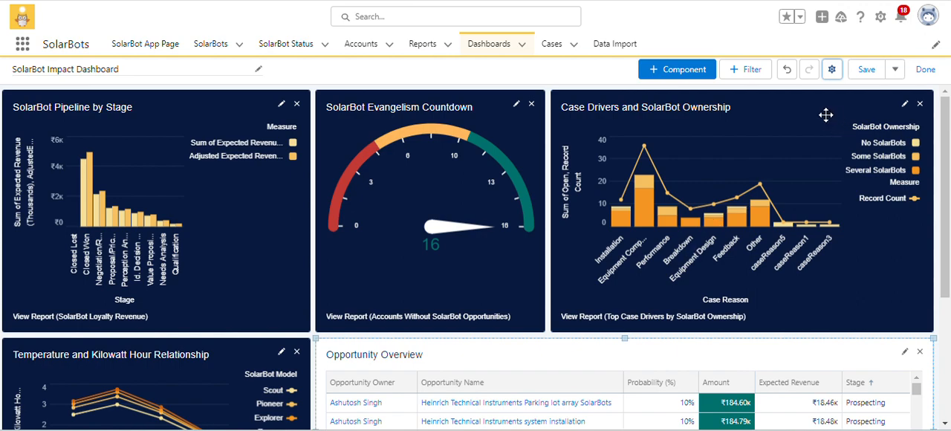
# Start a new dashboard filter on the Account Name field.
pyautogui.click(759, 77)
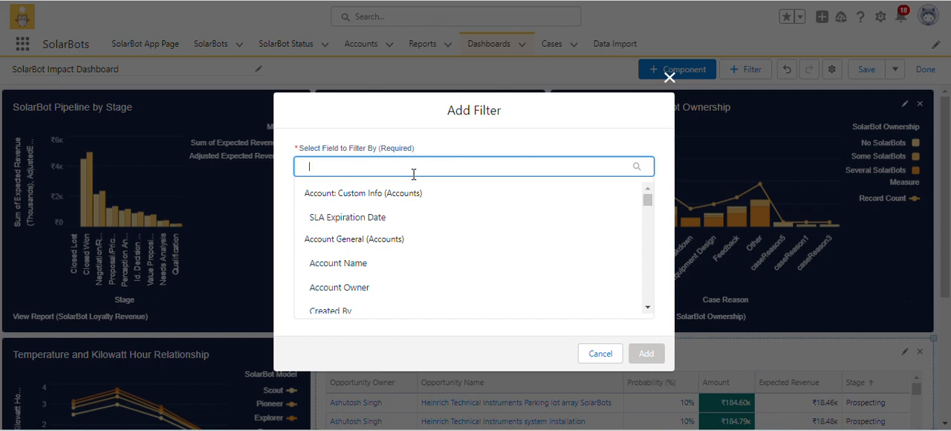
pyautogui.write('ac')
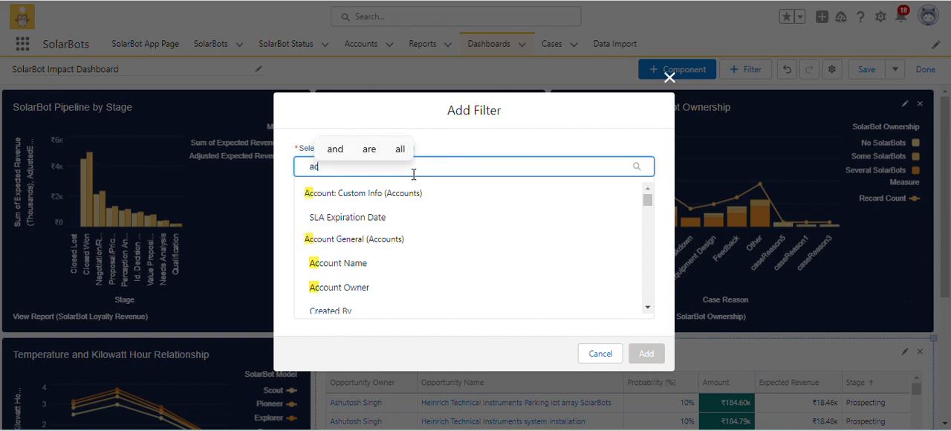
pyautogui.write('count')
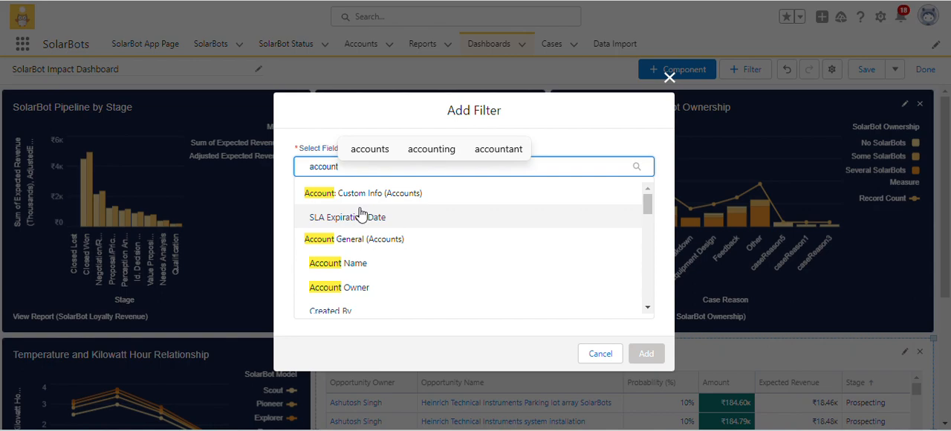
pyautogui.click(348, 265)
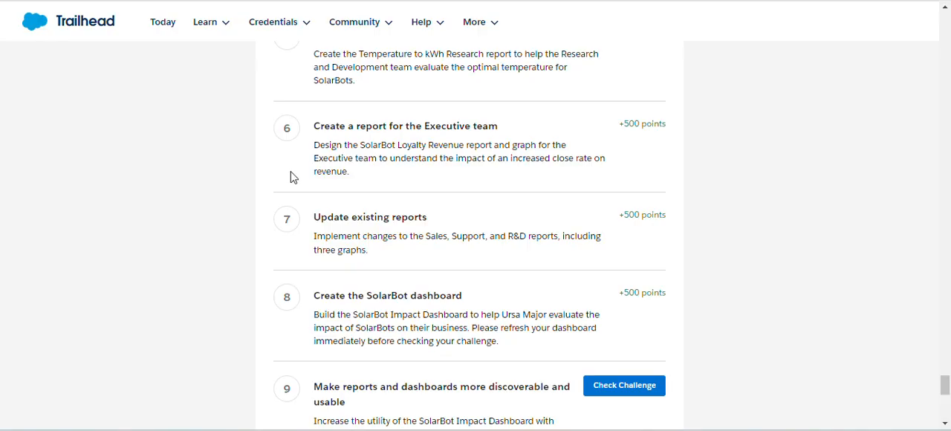
# Copy the filter name from the Trailhead instructions and set the filter's display name to Marquee Accounts.
pyautogui.scroll(10, 367, 193)
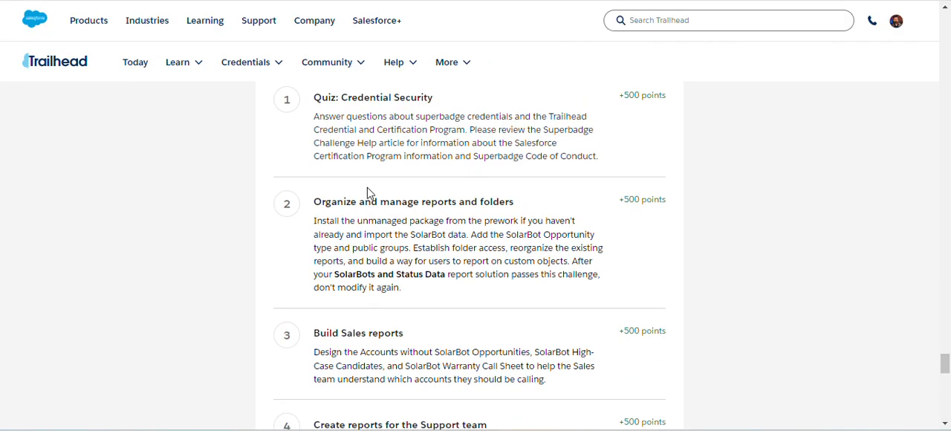
pyautogui.scroll(5, 367, 193)
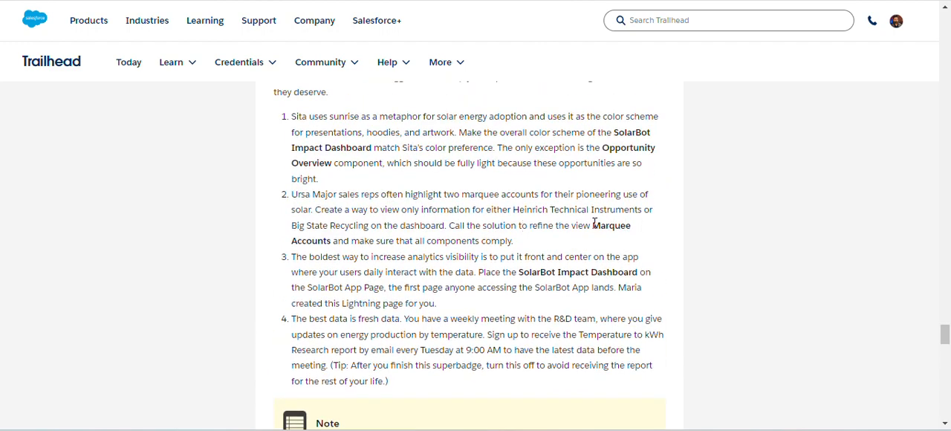
pyautogui.moveTo(594, 223); pyautogui.dragTo(332, 245)
pyautogui.hotkey('ctrl', 'c')
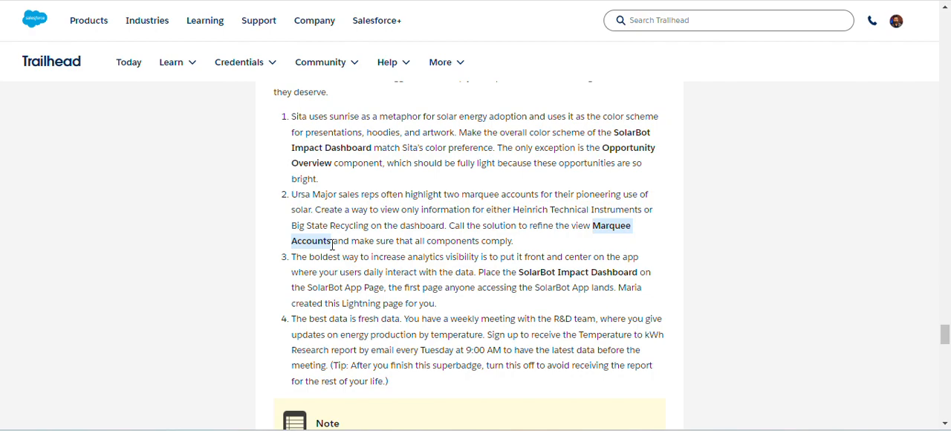
pyautogui.click(342, 1)
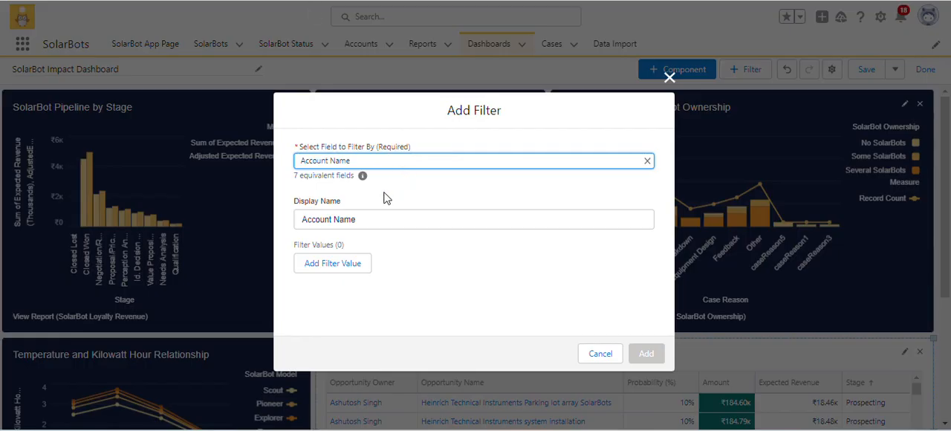
pyautogui.click(370, 217)
pyautogui.moveTo(367, 218); pyautogui.dragTo(289, 221)
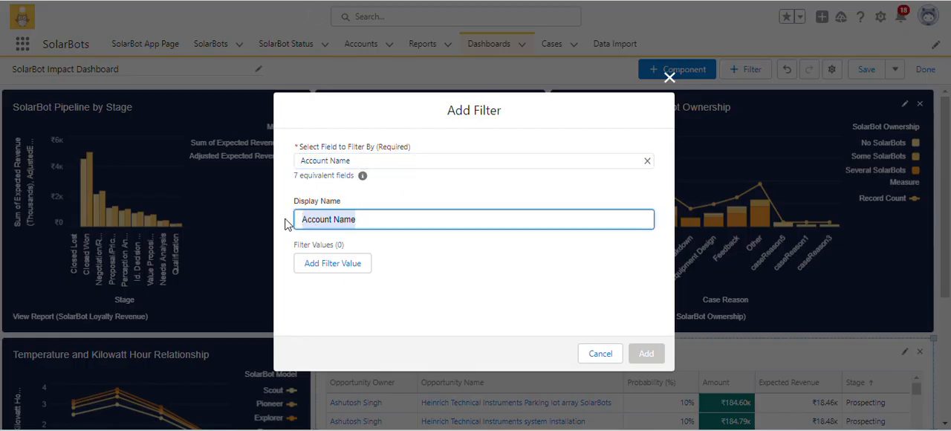
pyautogui.hotkey('ctrl', 'v')
pyautogui.click(386, 249)
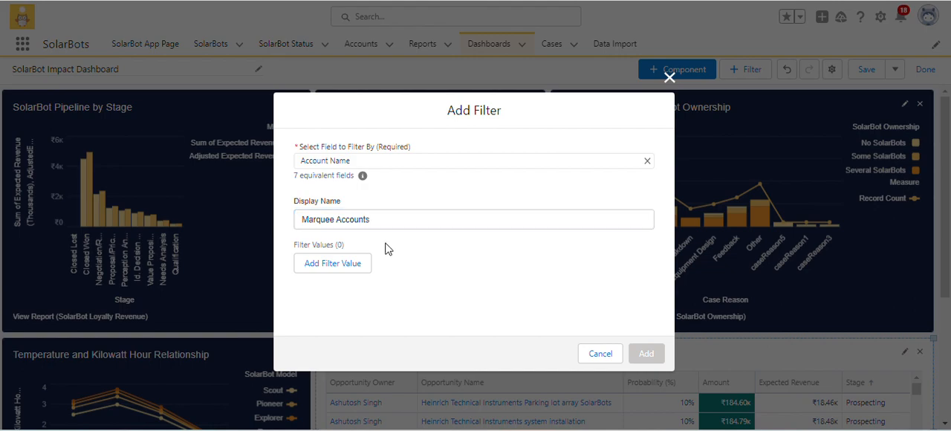
# Add a filter value that equals Heinrich Technical Instruments, copying the account name from the Trailhead instructions.
pyautogui.click(350, 263)
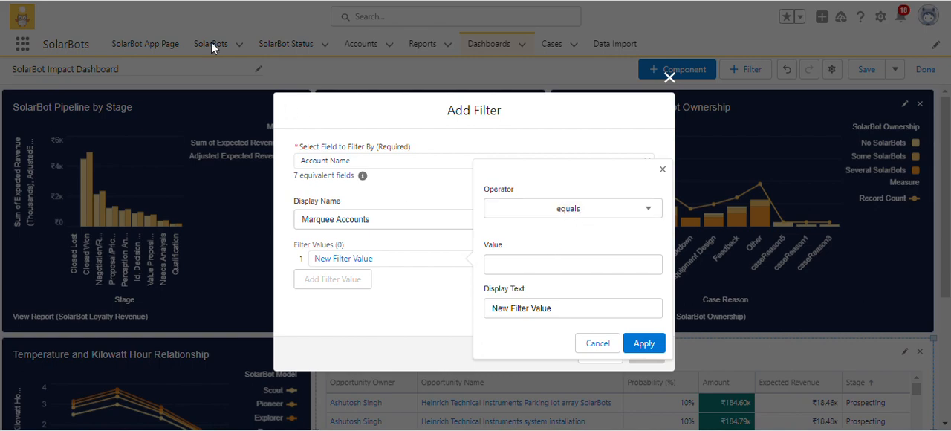
pyautogui.click(167, 0)
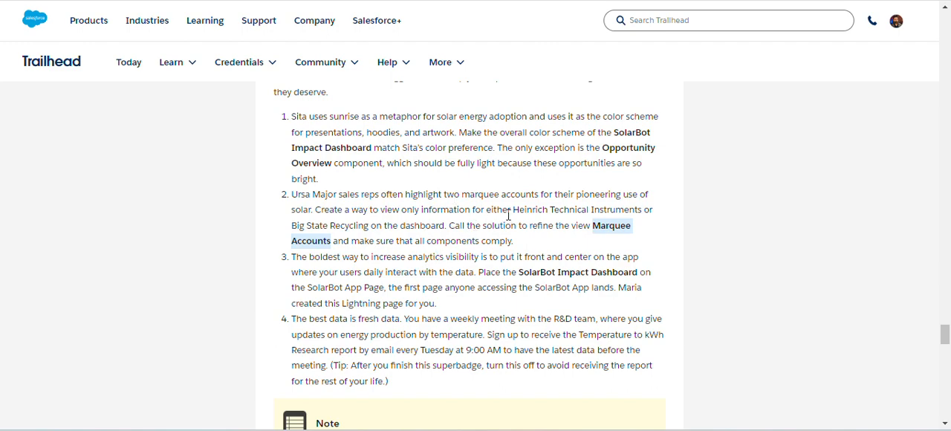
pyautogui.moveTo(513, 206); pyautogui.dragTo(635, 209)
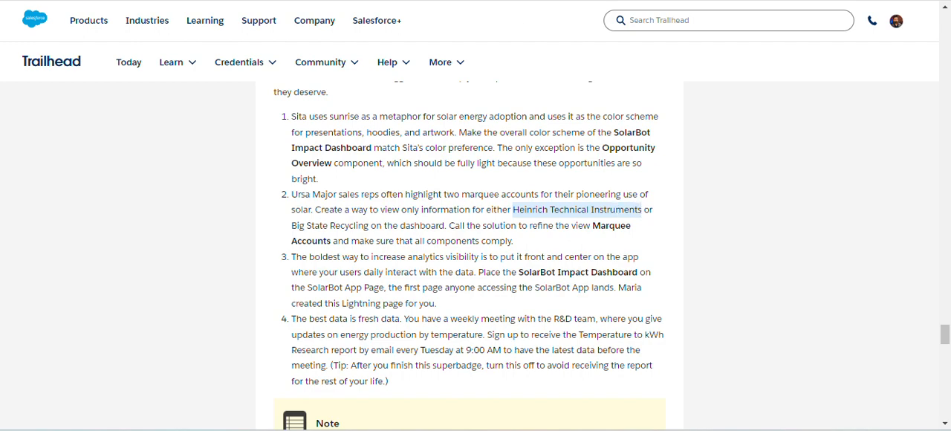
pyautogui.hotkey('alt', 'Tab')
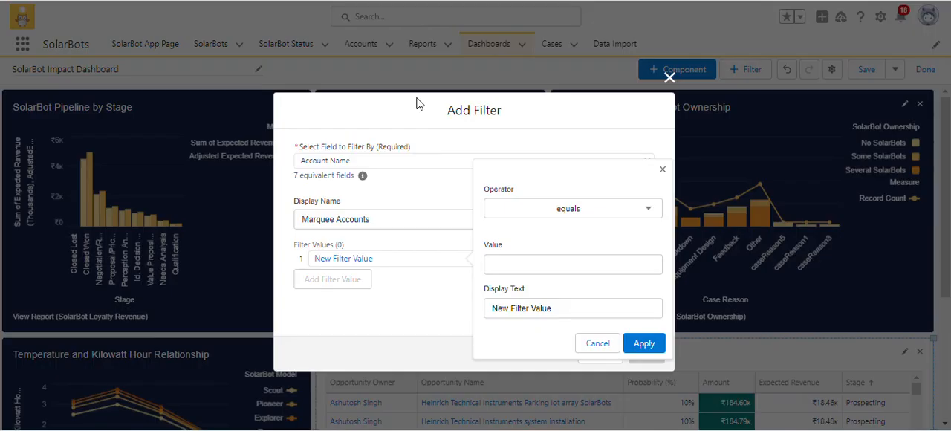
pyautogui.click(519, 262)
pyautogui.write('Heinrich Technical Instruments')
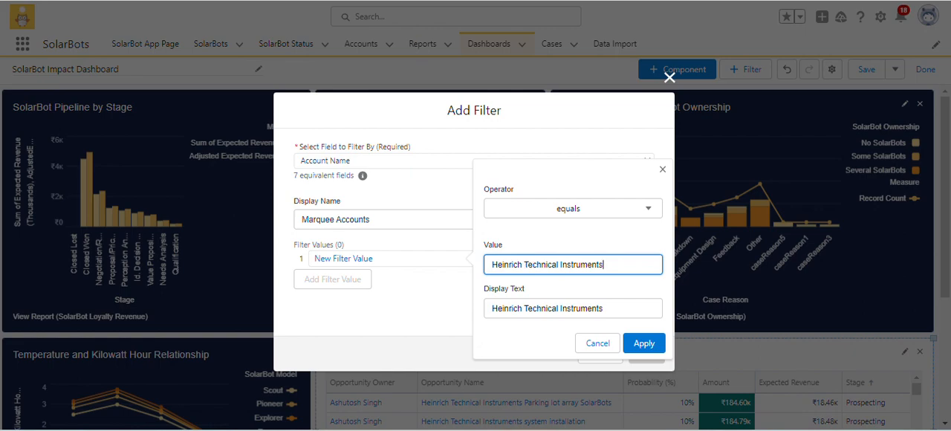
# Check the account names in the Trailhead instructions and set the first filter value's operator to contains.
pyautogui.hotkey('ctrl', 'Tab')
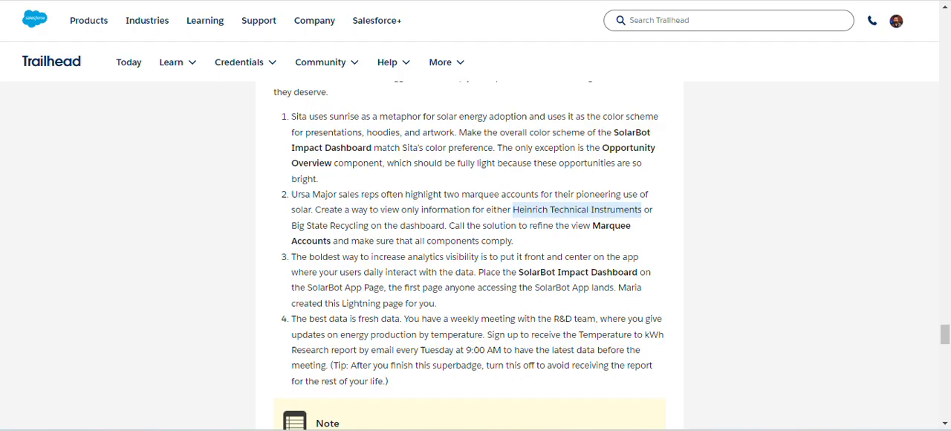
pyautogui.hotkey('ctrl', 'Tab')
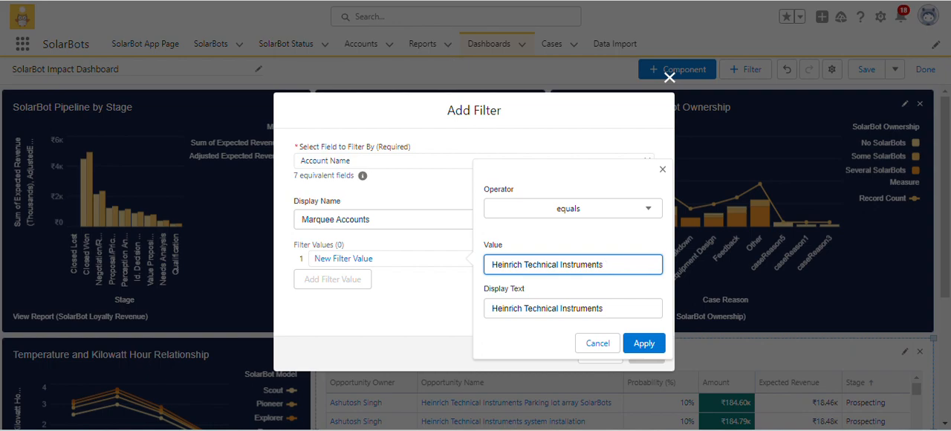
pyautogui.click(566, 204)
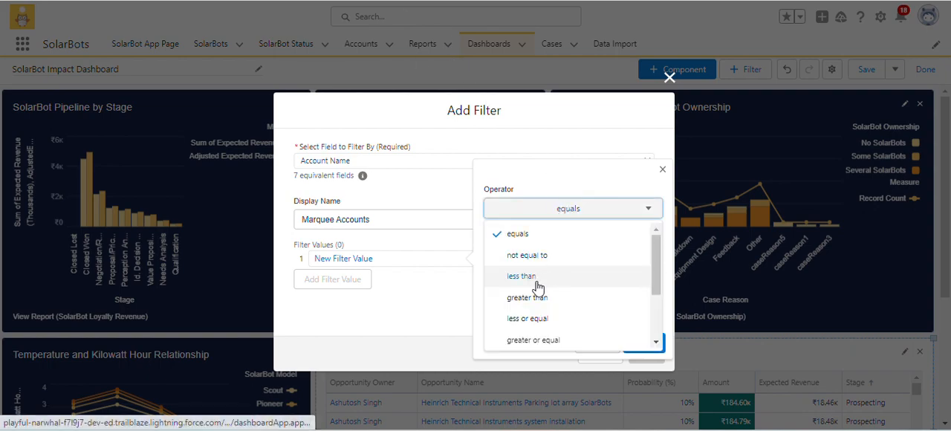
pyautogui.scroll(-1, 528, 312)
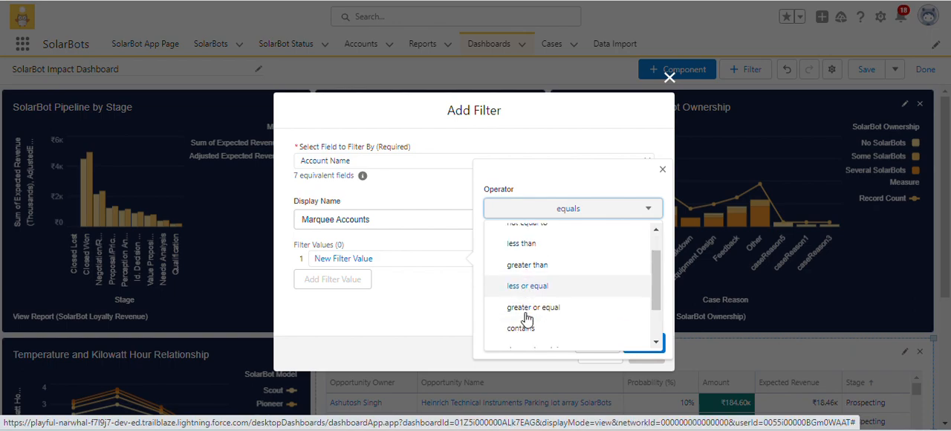
pyautogui.click(529, 274)
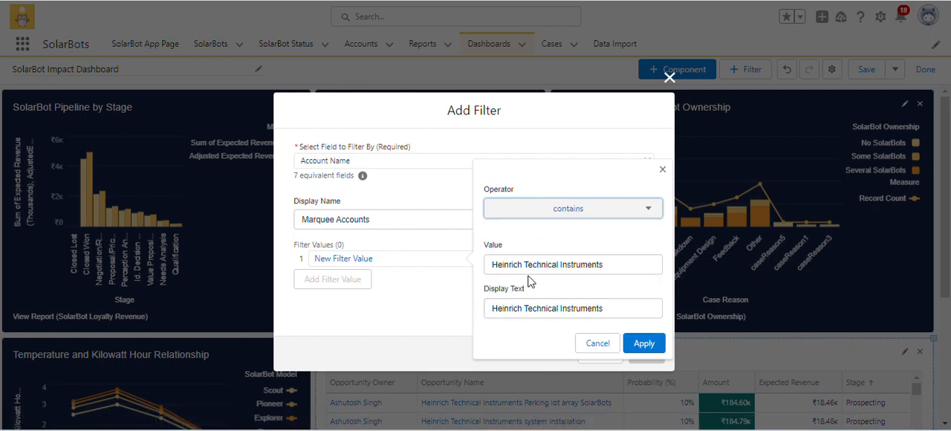
# Recheck the account name in the Trailhead instructions and apply the filter value with the text Heinrich Technical Instruments.
pyautogui.click(608, 269)
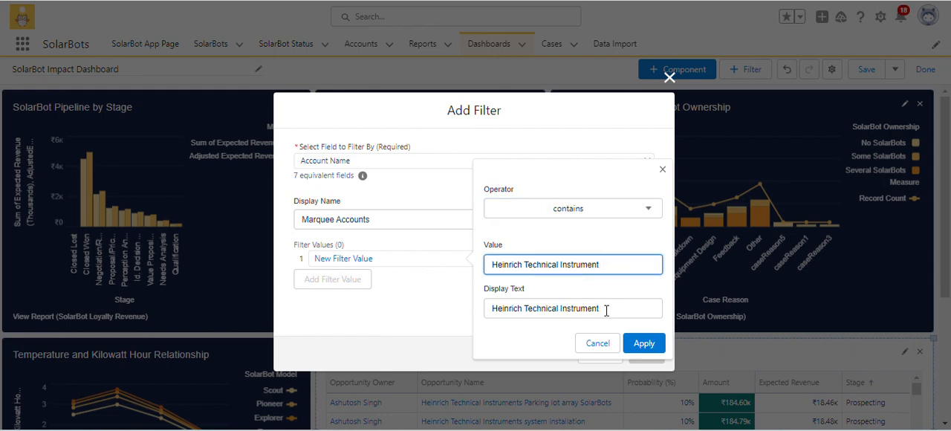
pyautogui.click(617, 297)
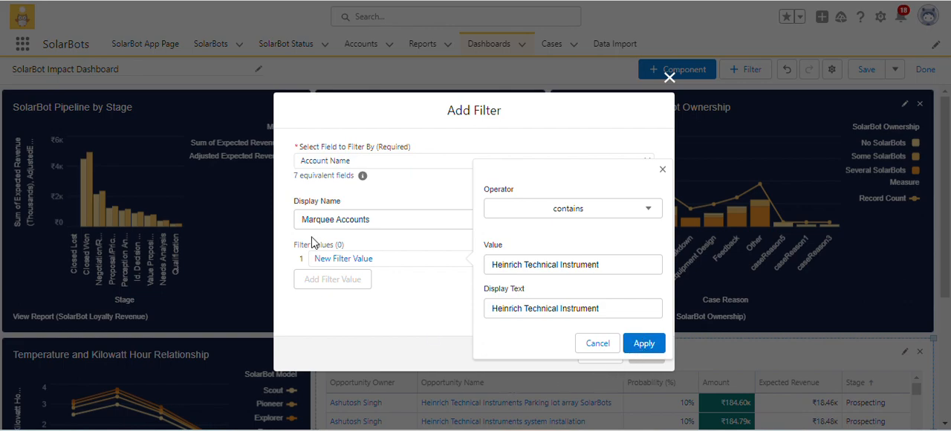
pyautogui.hotkey('ctrl', 'Tab')
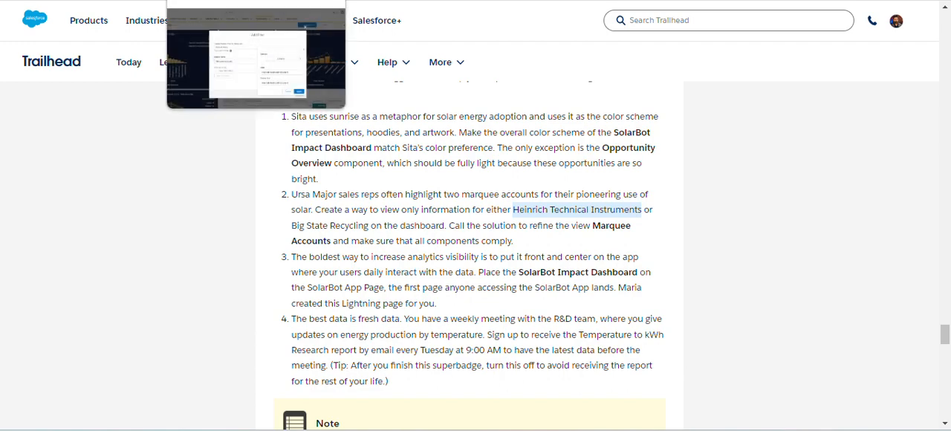
pyautogui.click(252, 0)
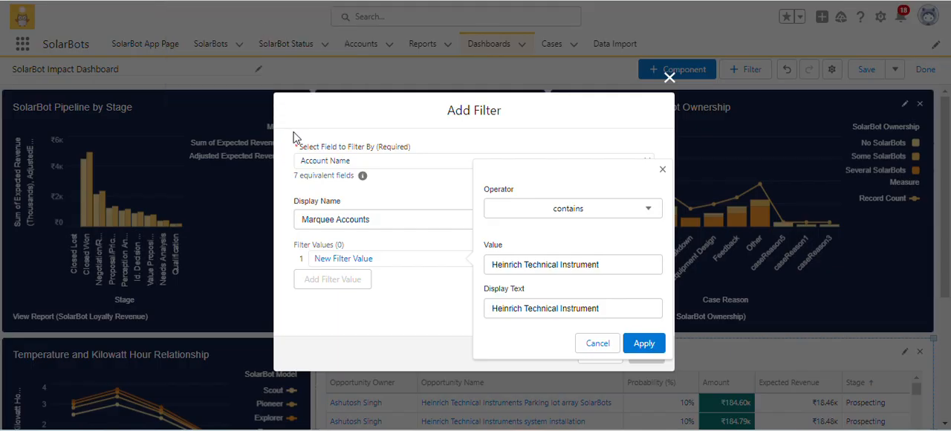
pyautogui.click(608, 270)
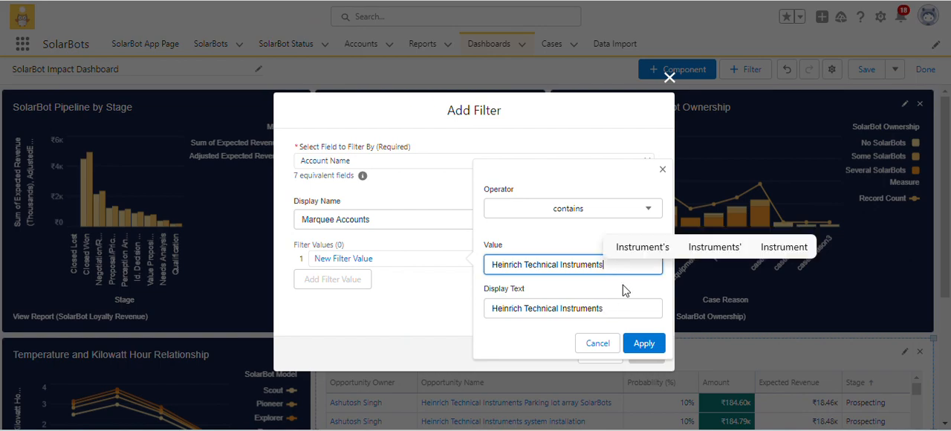
pyautogui.click(623, 279)
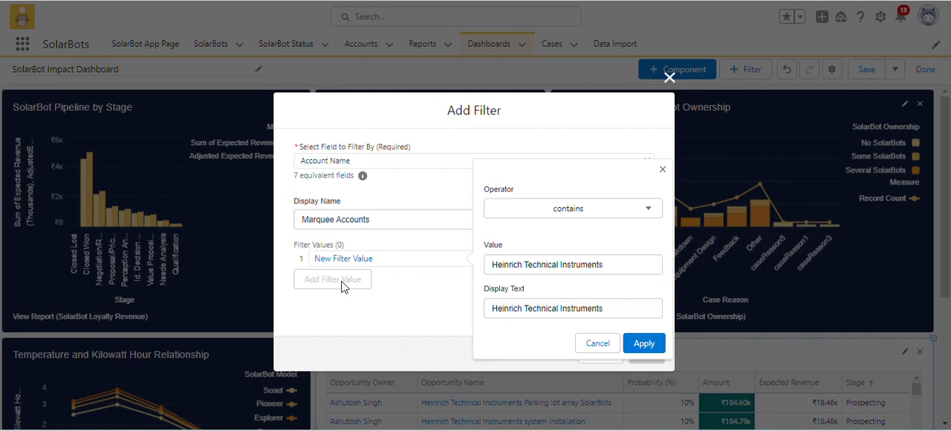
pyautogui.click(645, 343)
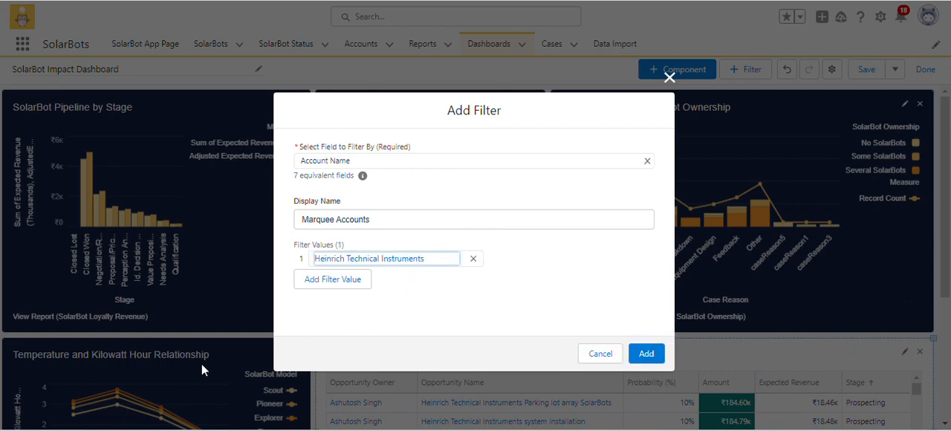
# Add a second filter value that equals Big State Recycling, copied from the Trailhead instructions, and add the filter to the dashboard.
pyautogui.click(320, 288)
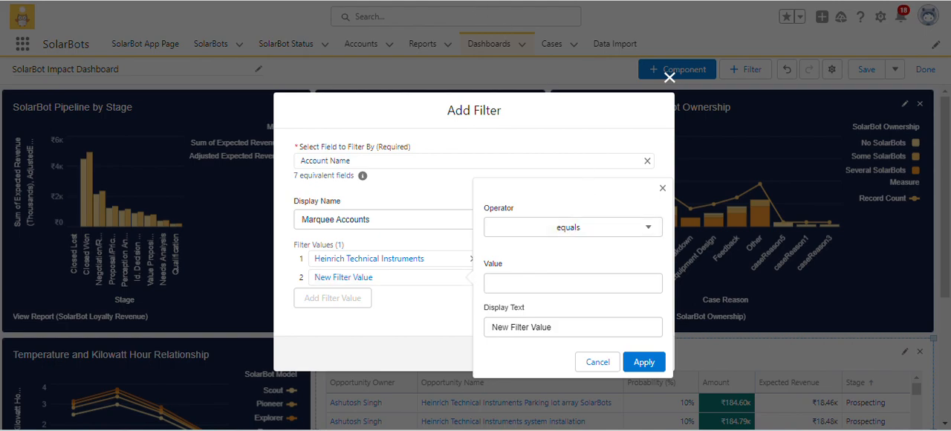
pyautogui.hotkey('ctrl', 'Tab')
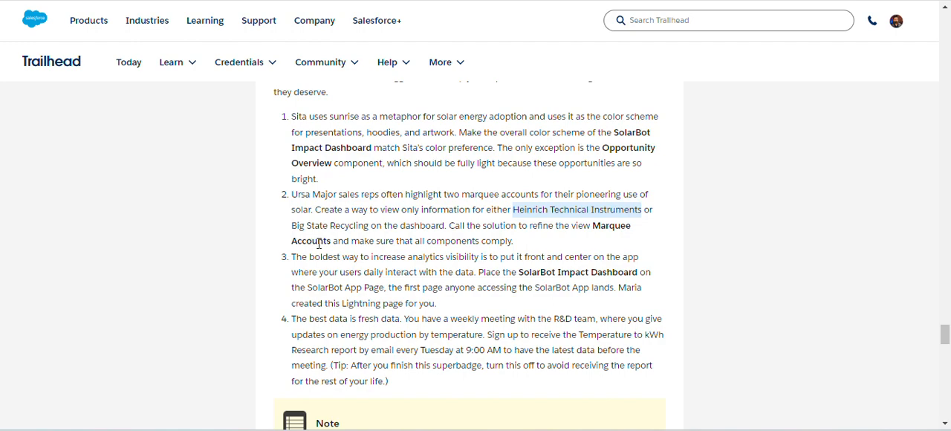
pyautogui.moveTo(291, 226); pyautogui.dragTo(367, 225)
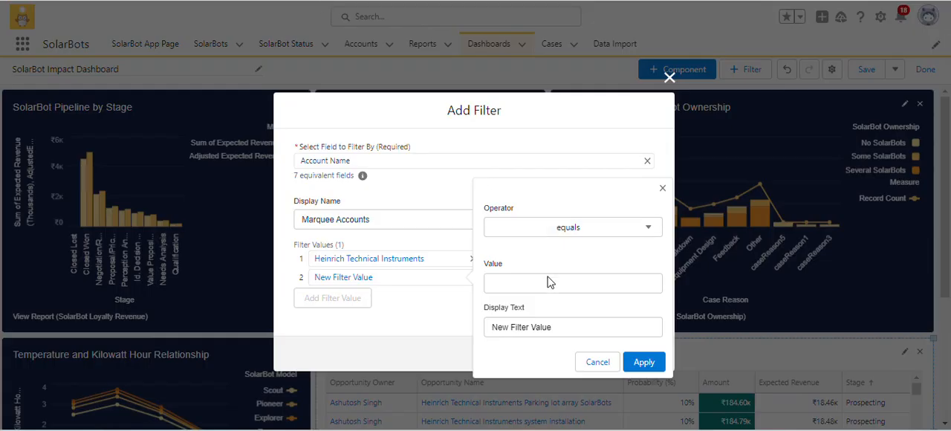
pyautogui.click(546, 286)
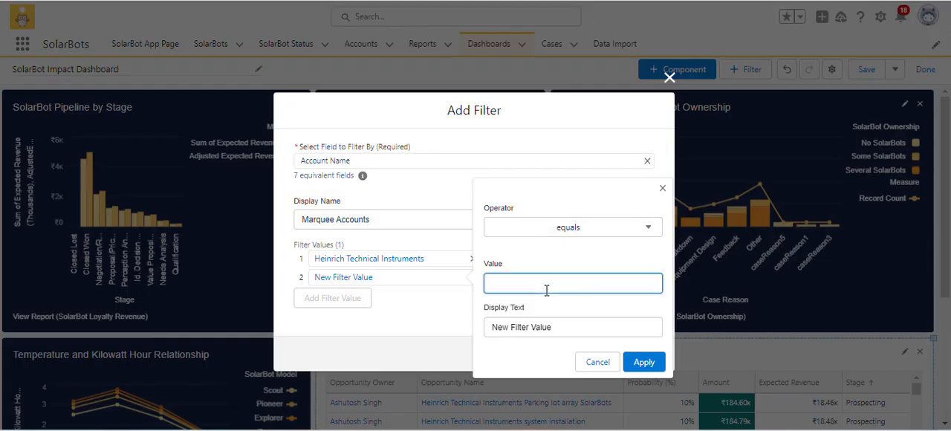
pyautogui.write('Big State Recycling')
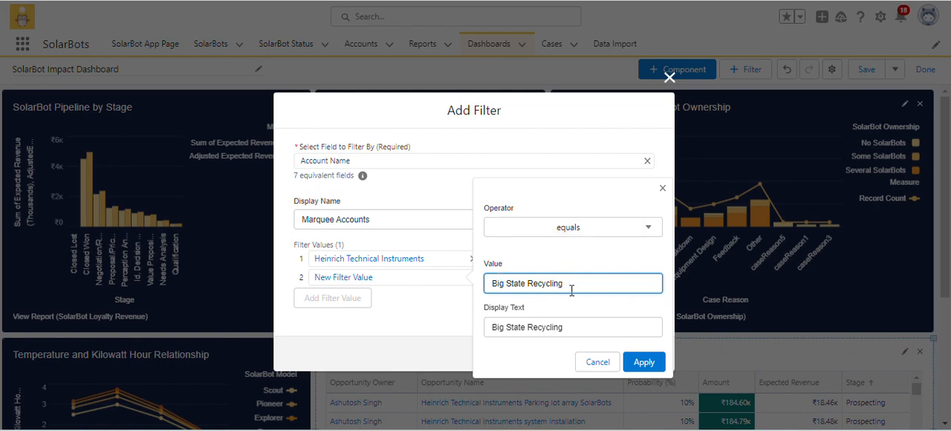
pyautogui.click(641, 362)
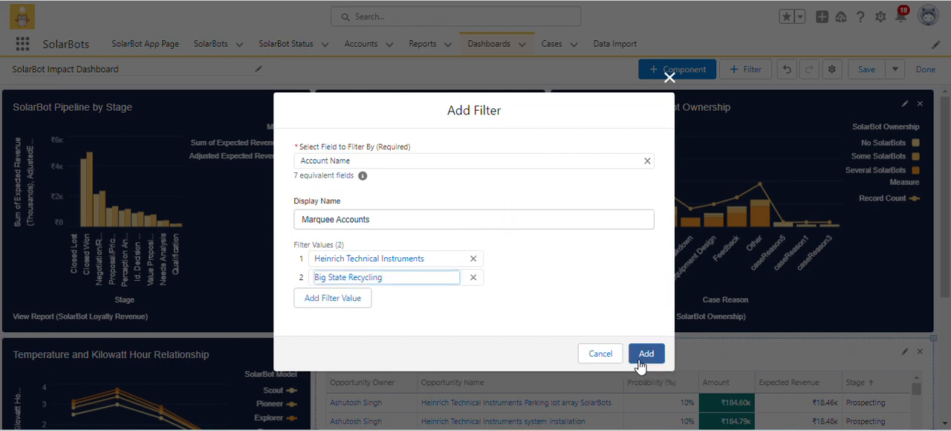
pyautogui.click(643, 355)
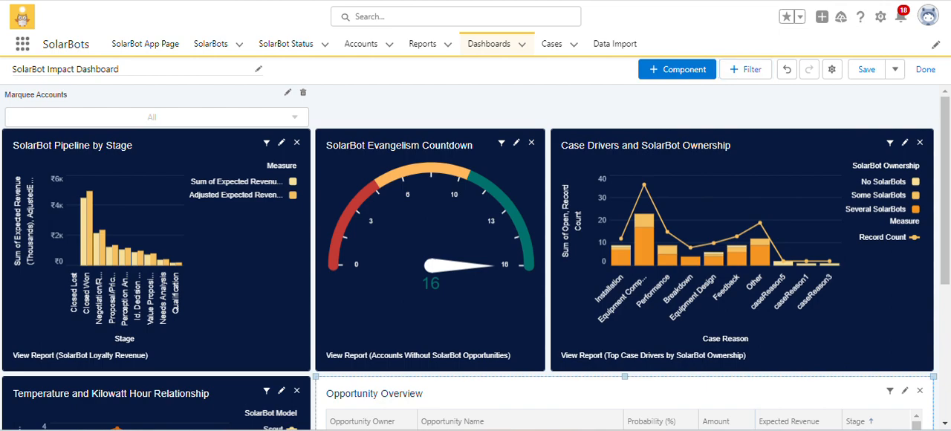
# Set the Marquee Accounts filter on the Opportunity Overview component to use the Account Name field.
pyautogui.scroll(-3, 558, 333)
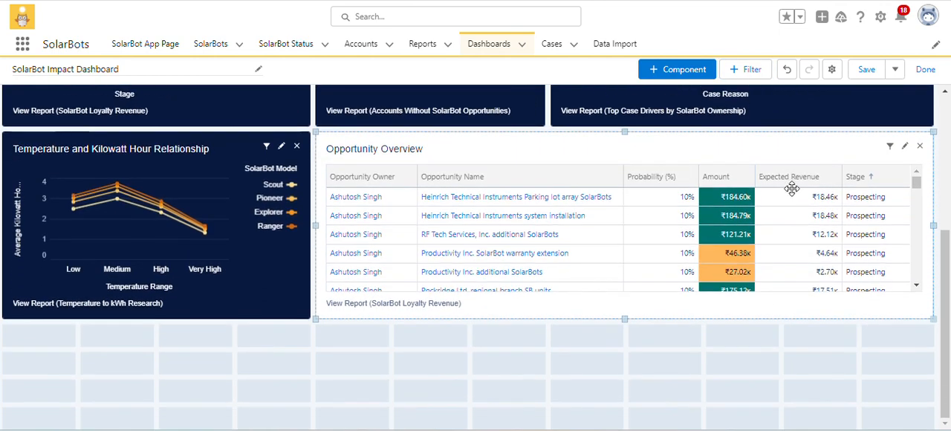
pyautogui.click(890, 147)
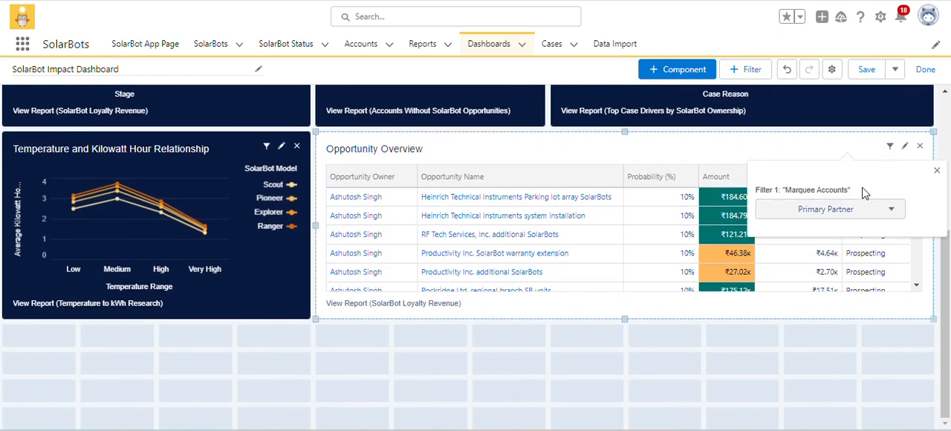
pyautogui.click(862, 215)
pyautogui.click(784, 253)
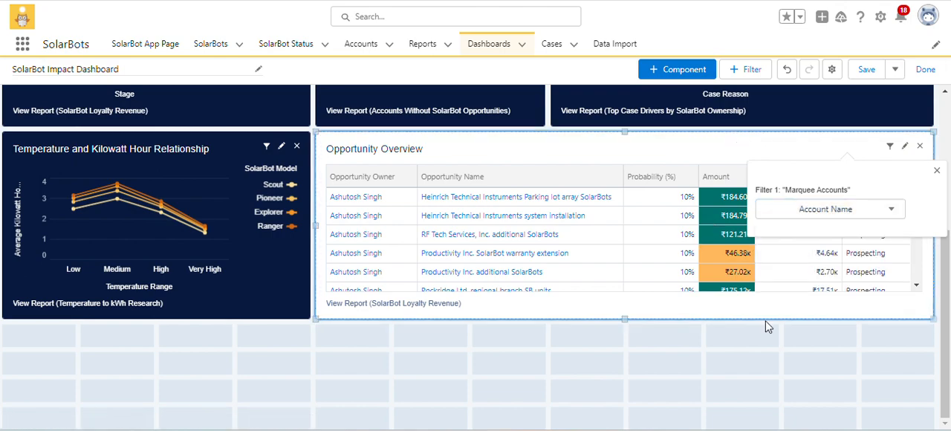
pyautogui.click(741, 416)
# Set the Marquee Accounts filter on the SolarBot Pipeline by Stage component to use the Account Name field.
pyautogui.scroll(4, 511, 348)
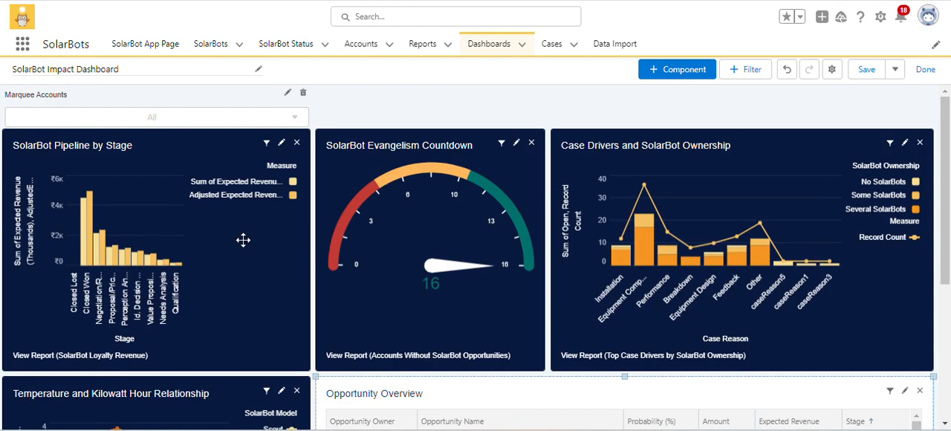
pyautogui.click(267, 143)
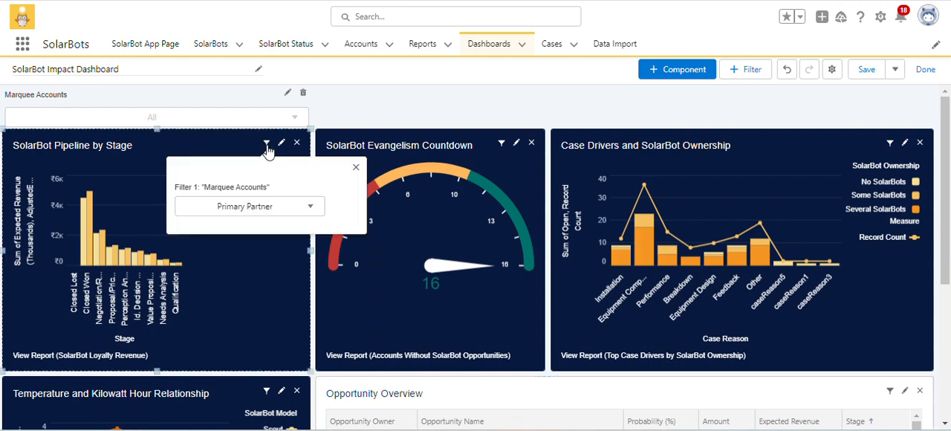
pyautogui.click(239, 207)
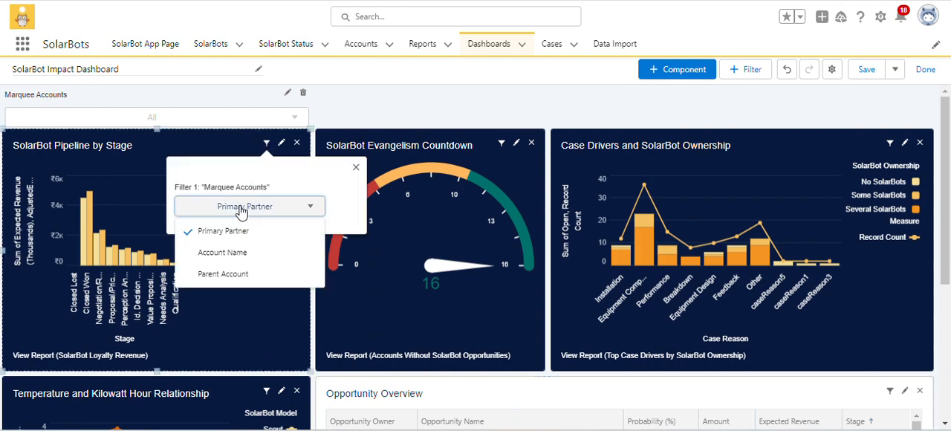
pyautogui.click(240, 254)
pyautogui.click(375, 116)
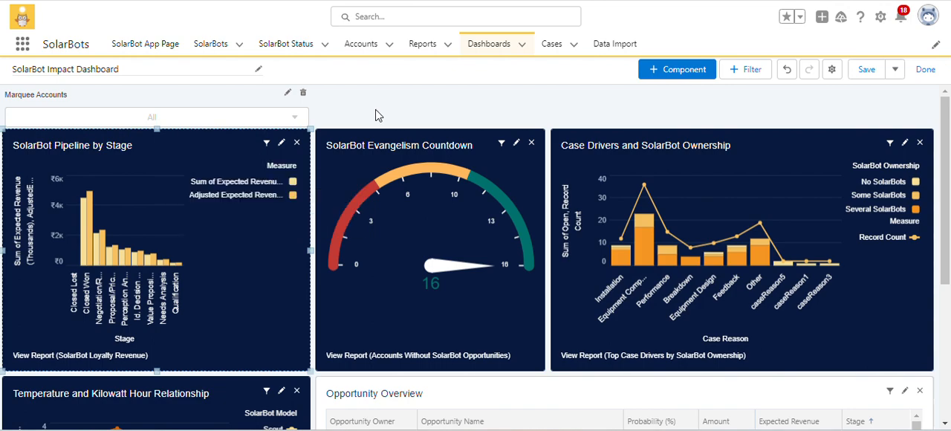
# Review the display name and filter values of the Marquee Accounts filter in its edit dialog.
pyautogui.click(258, 69)
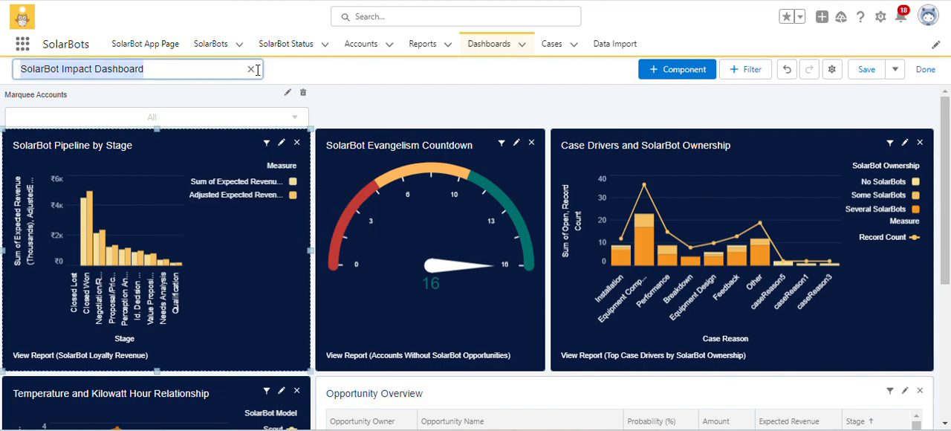
pyautogui.click(274, 76)
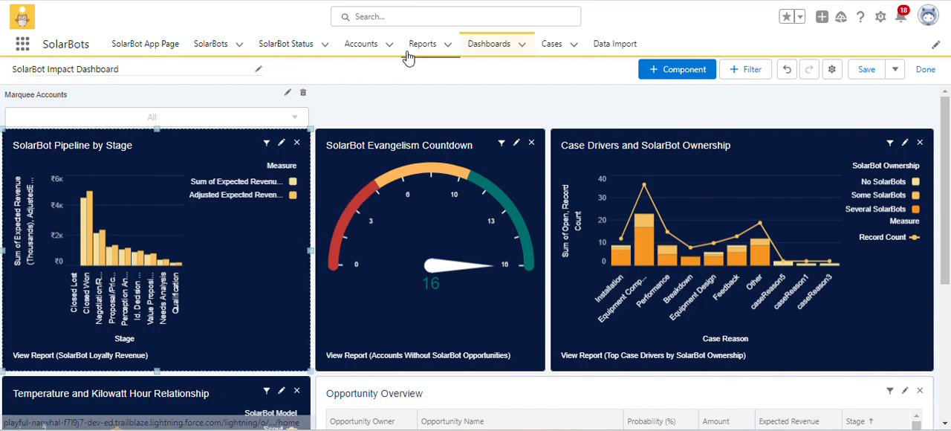
pyautogui.click(289, 95)
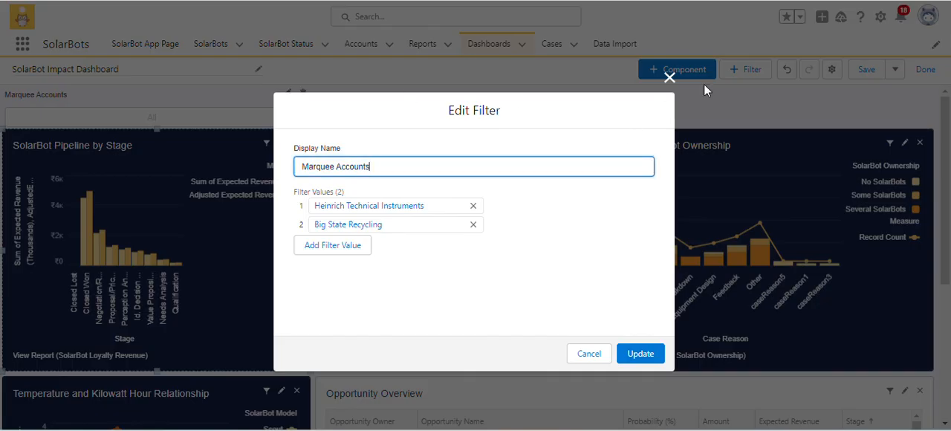
pyautogui.click(640, 360)
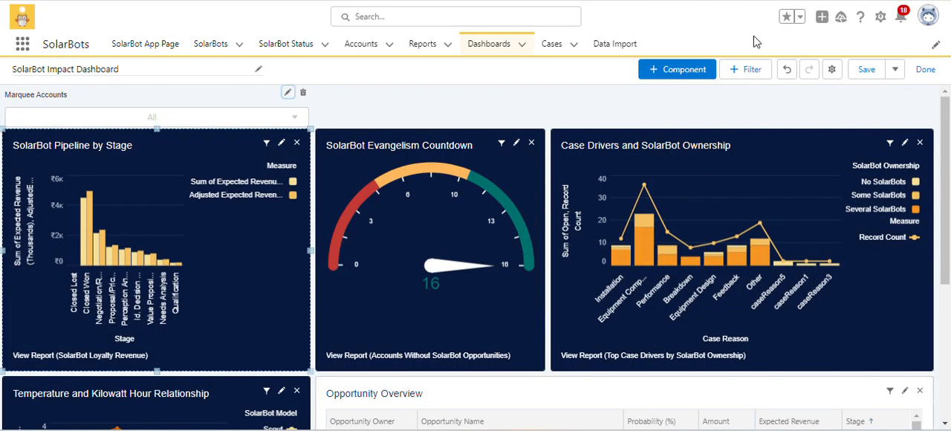
# Save the SolarBot Impact Dashboard, leave edit mode and look over its components.
pyautogui.click(866, 69)
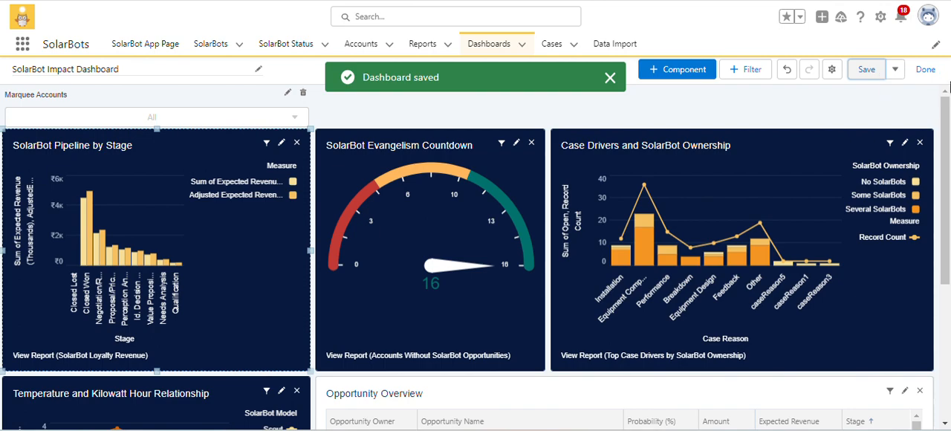
pyautogui.click(924, 69)
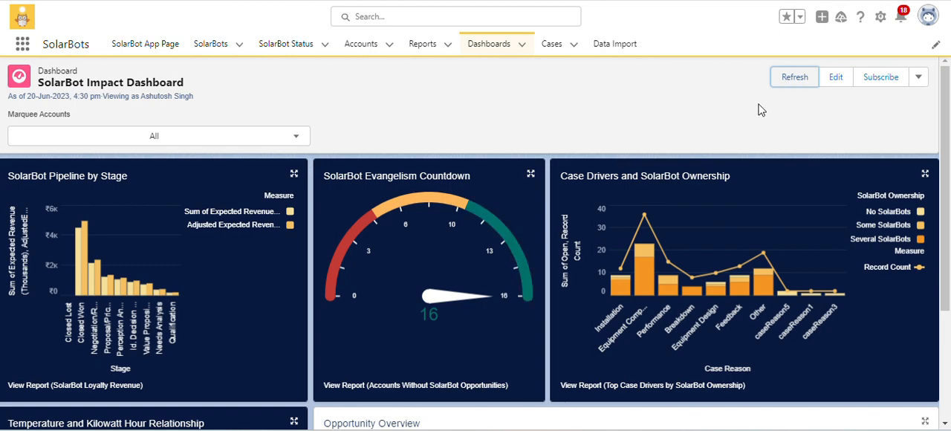
pyautogui.scroll(-3, 828, 111)
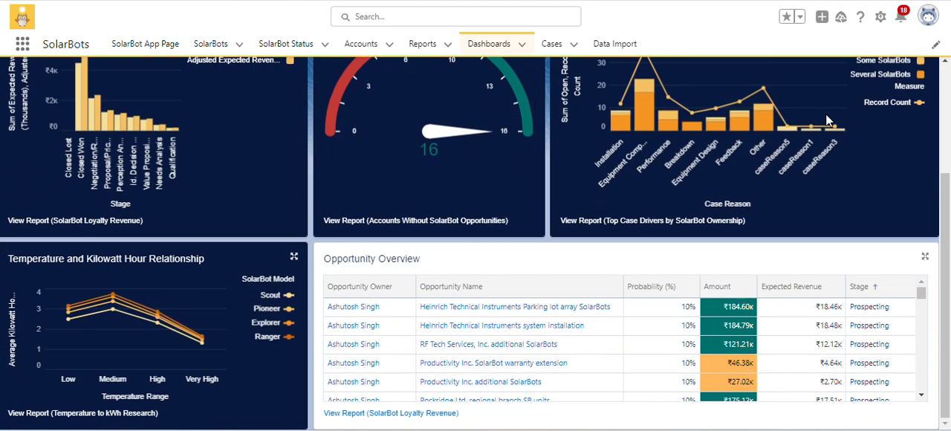
pyautogui.scroll(3, 825, 114)
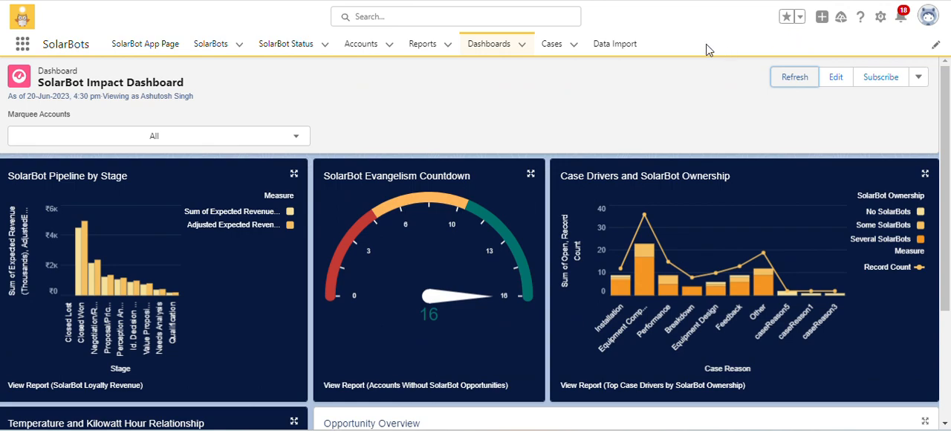
# Go to Setup, find Lightning App Builder and open the SolarBot App Page for editing.
pyautogui.click(880, 16)
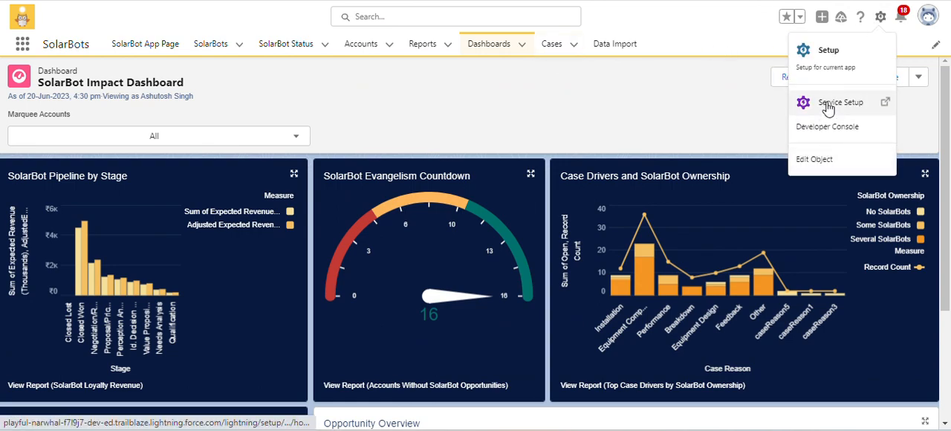
pyautogui.click(854, 56)
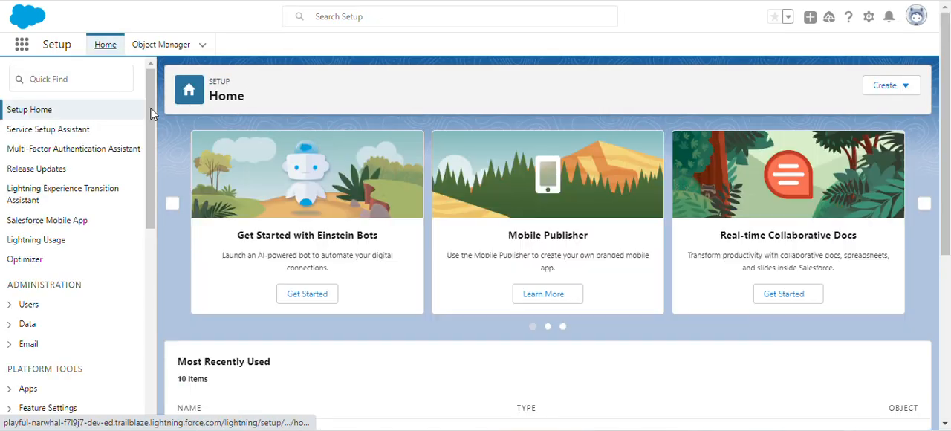
pyautogui.click(91, 79)
pyautogui.write('ligh')
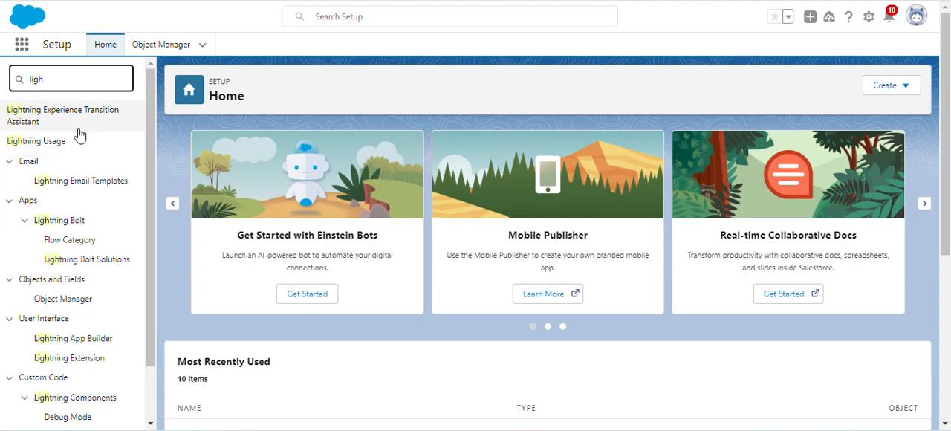
pyautogui.click(85, 338)
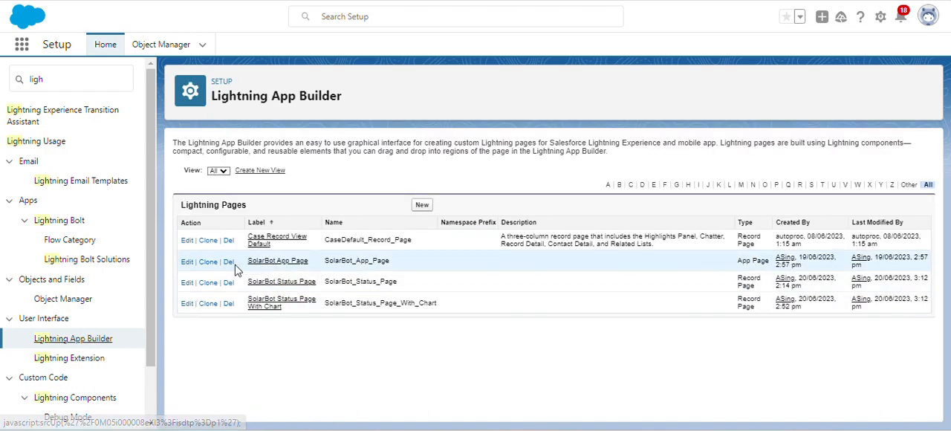
pyautogui.click(186, 262)
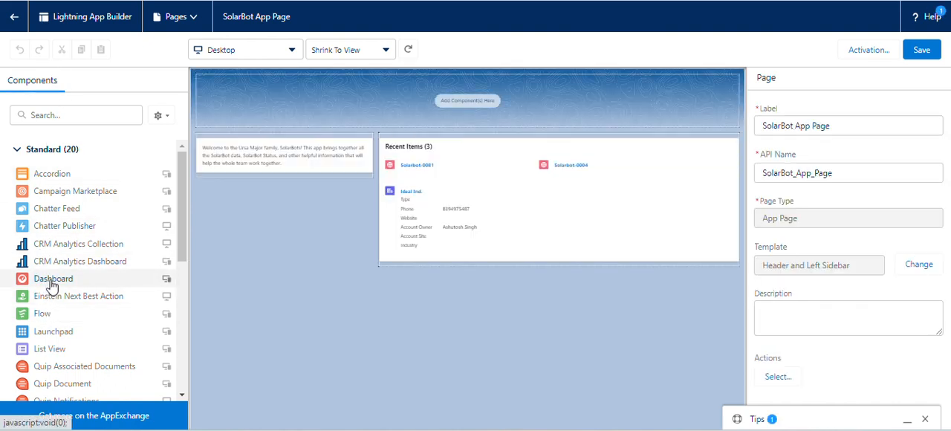
# Add a Dashboard component showing the SolarBot Impact Dashboard to the page's header region and save the page.
pyautogui.moveTo(49, 283); pyautogui.dragTo(332, 102)
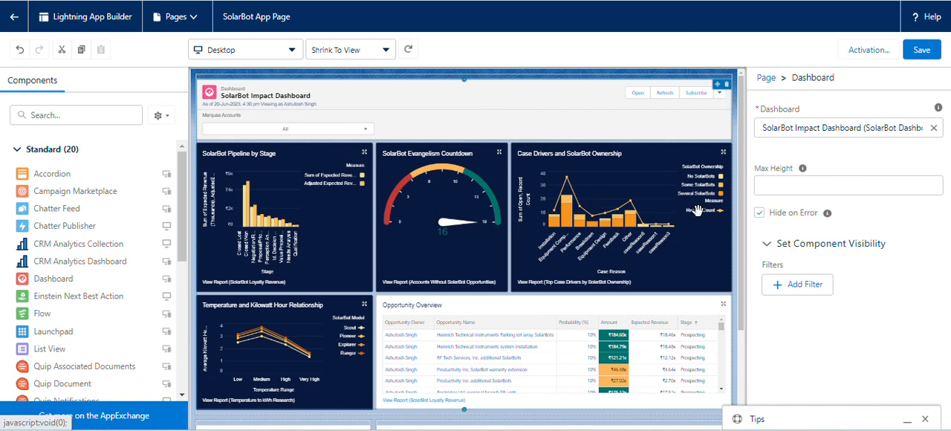
pyautogui.scroll(-1, 590, 340)
pyautogui.scroll(-2, 590, 340)
pyautogui.scroll(3, 587, 335)
pyautogui.click(923, 50)
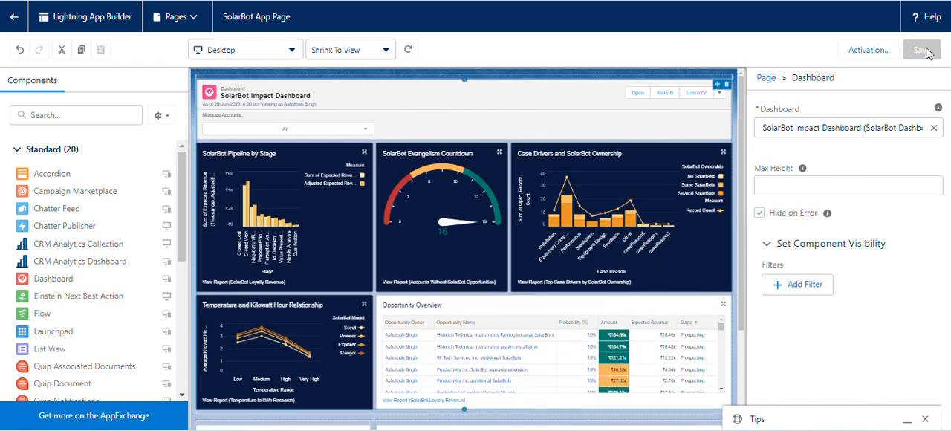
# Review the page, Lightning Experience and mobile navigation activation settings of the SolarBot App Page and save the activation.
pyautogui.click(861, 58)
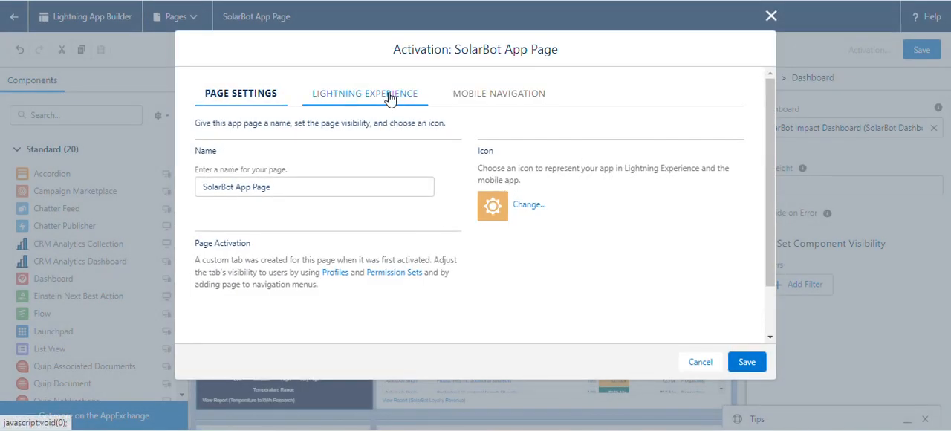
pyautogui.click(389, 98)
pyautogui.click(481, 93)
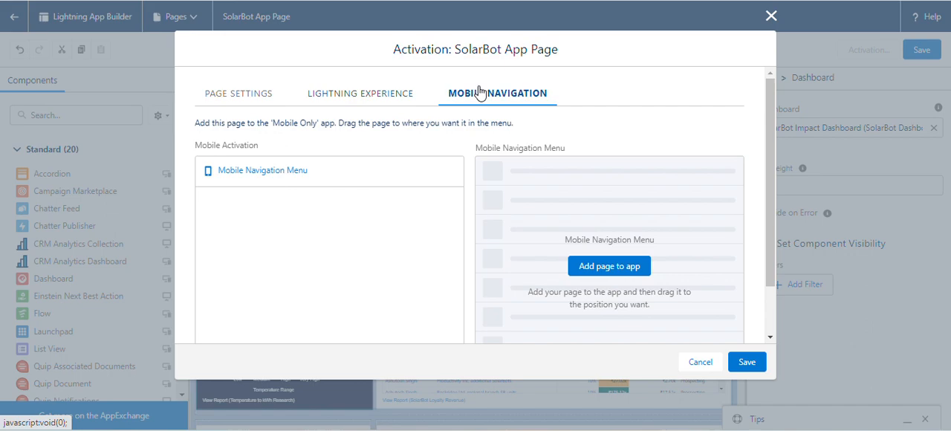
pyautogui.click(411, 94)
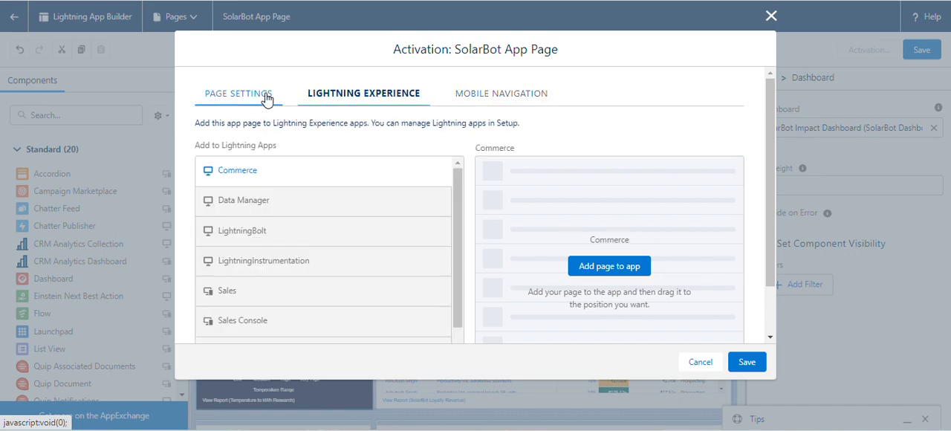
pyautogui.click(266, 98)
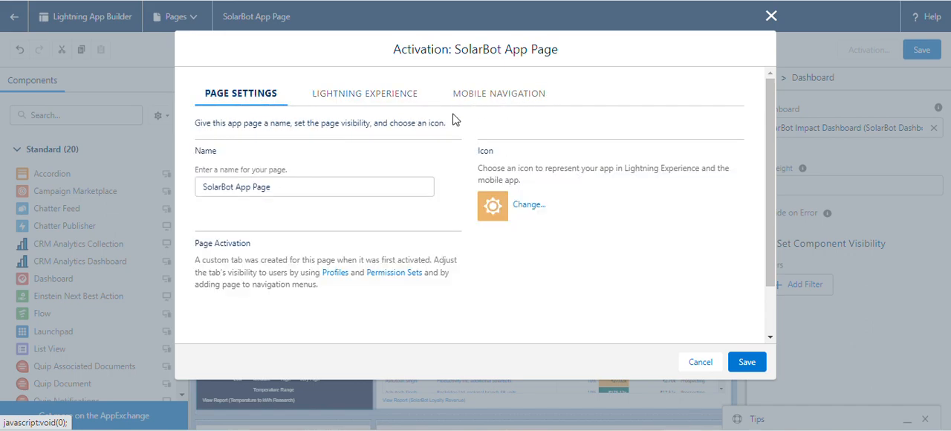
pyautogui.click(749, 364)
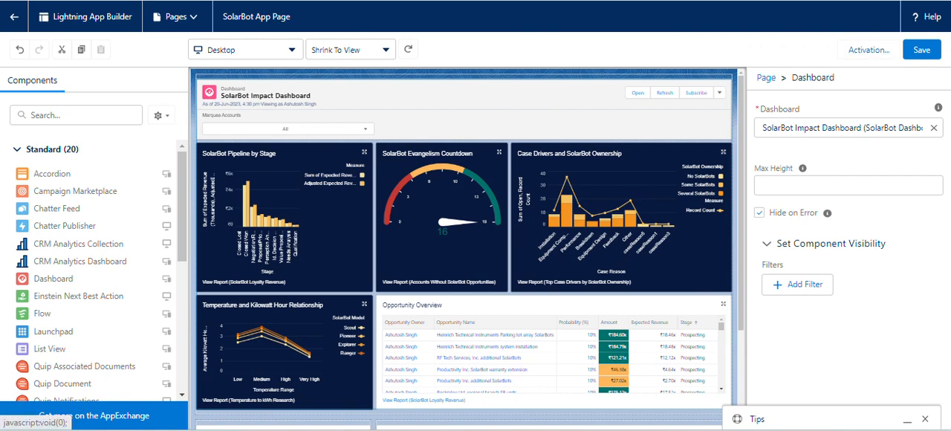
# Leave the Lightning App Builder, go to the recent reports and search them for "temp".
pyautogui.click(17, 18)
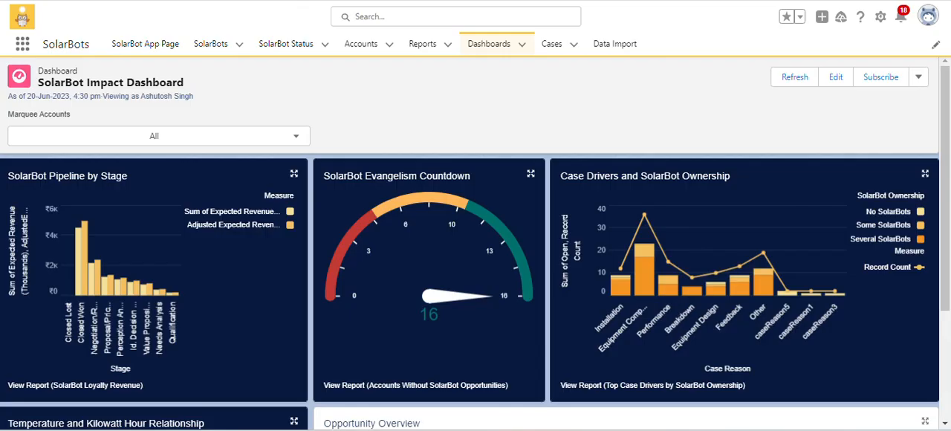
pyautogui.click(419, 46)
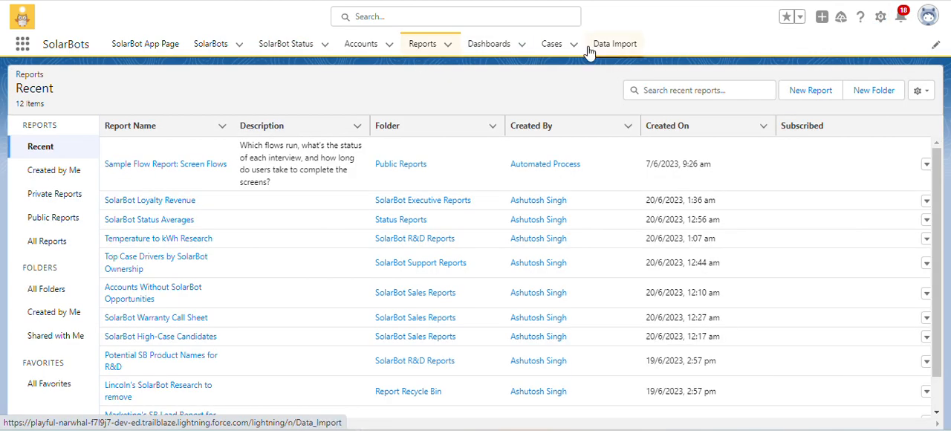
pyautogui.click(672, 90)
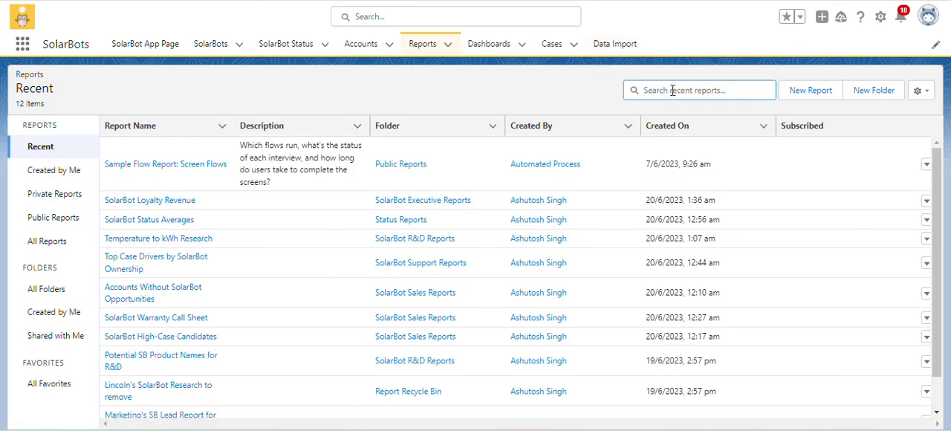
pyautogui.write('temp')
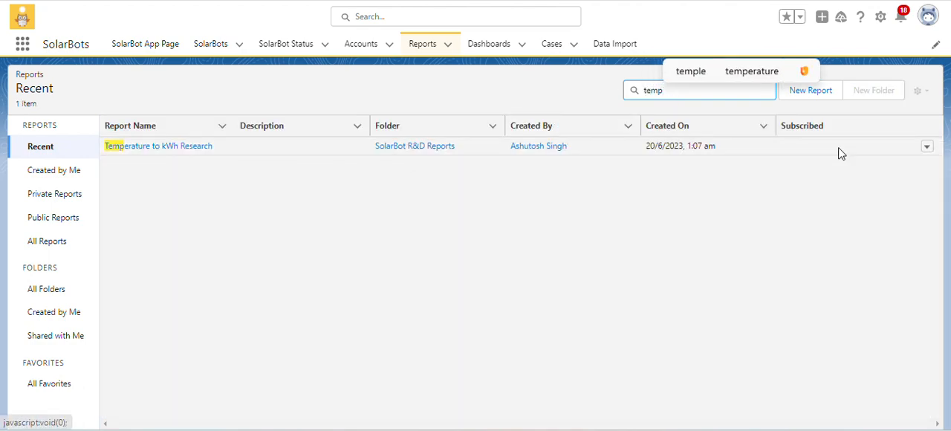
# Subscribe to the Temperature to kWh Research report weekly on Tuesday at 4:00 pm, sent to and run as Me.
pyautogui.click(928, 149)
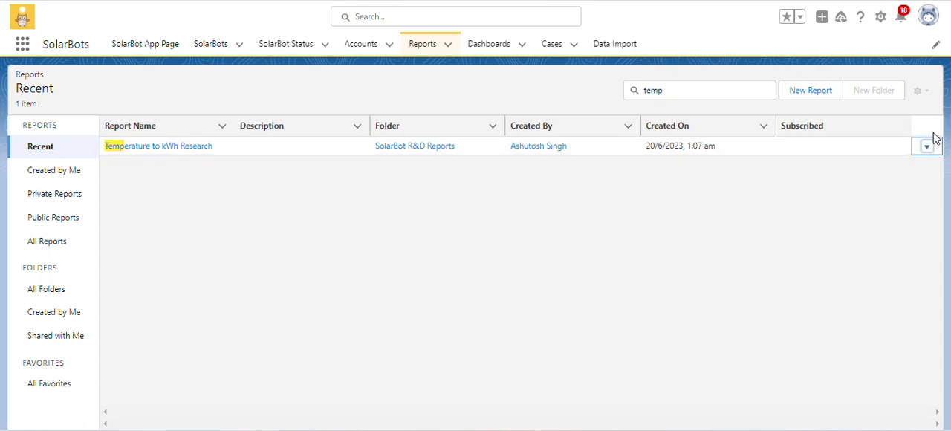
pyautogui.click(927, 148)
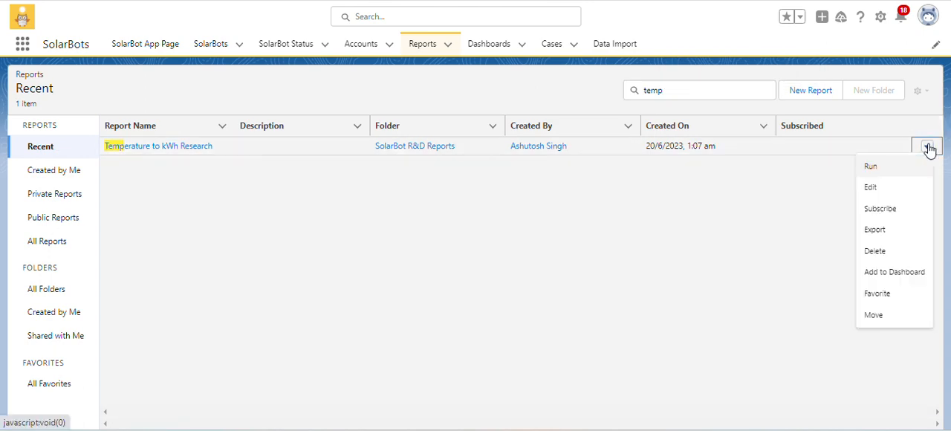
pyautogui.click(887, 208)
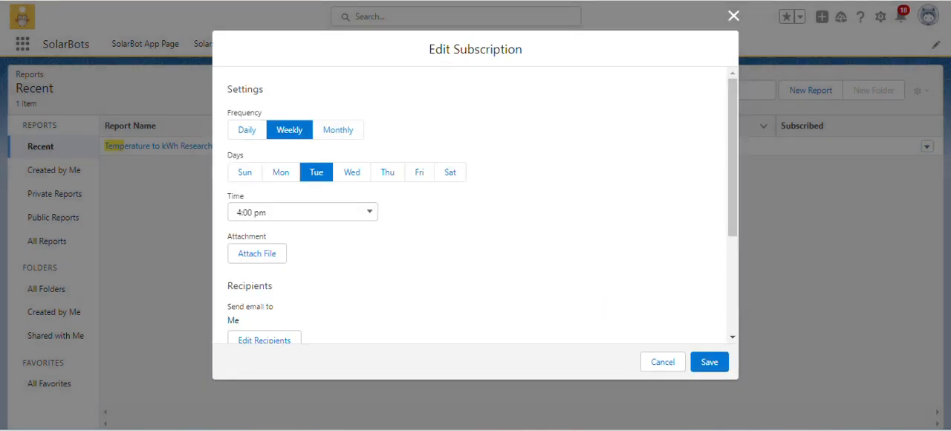
pyautogui.click(309, 219)
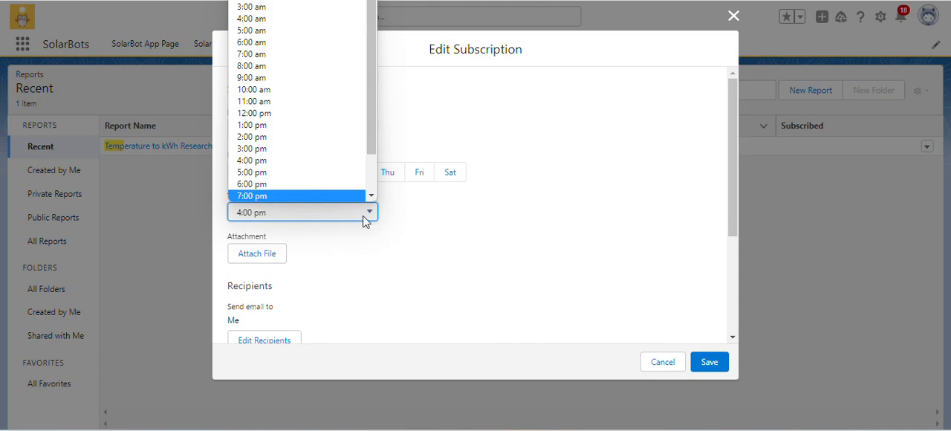
pyautogui.click(481, 203)
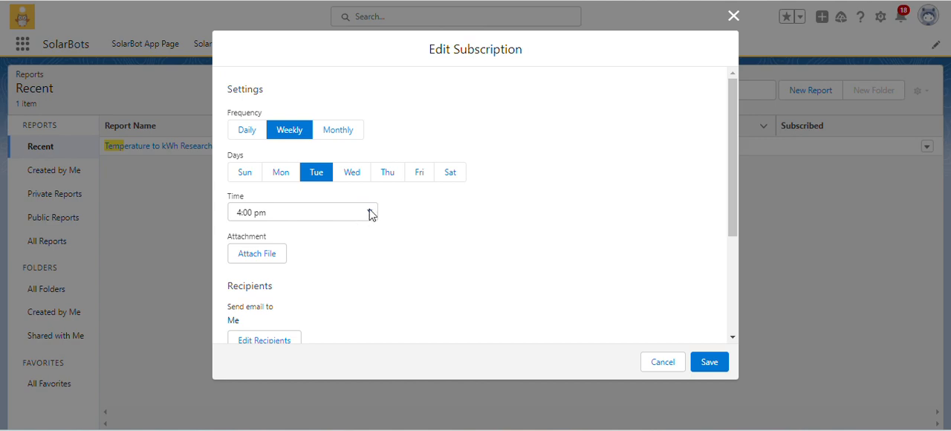
pyautogui.scroll(-3, 355, 253)
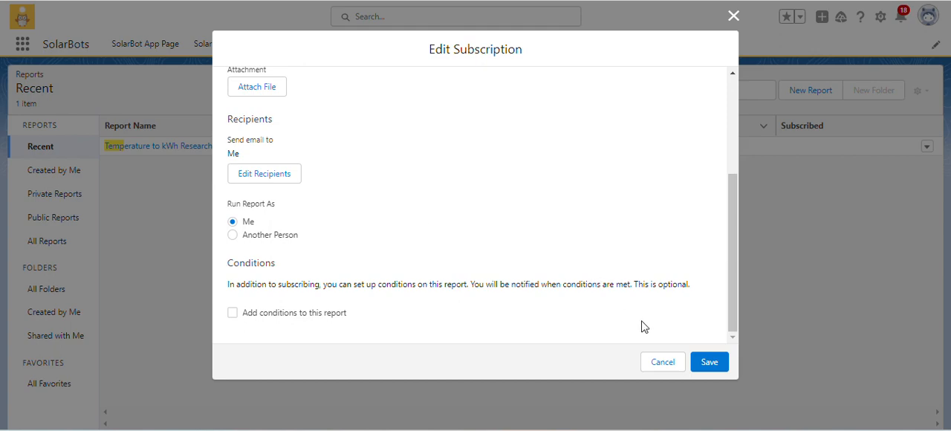
pyautogui.click(717, 361)
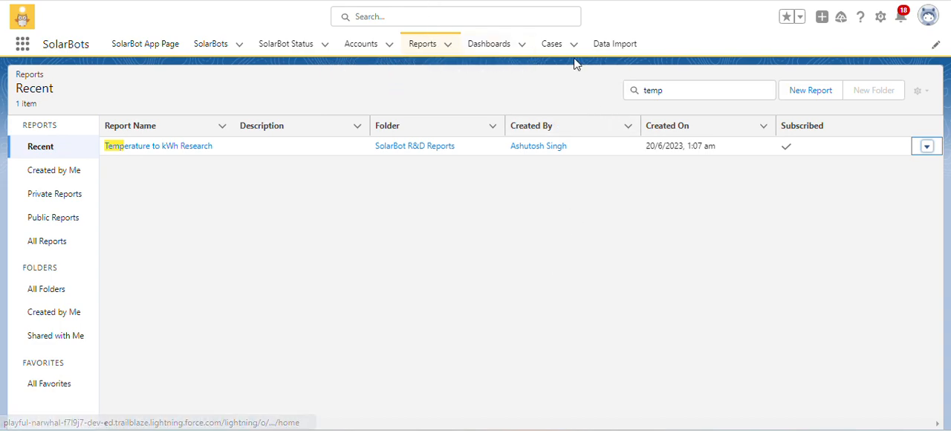
# Open the SolarBot Impact Dashboard from the dashboards list and start editing it.
pyautogui.click(488, 54)
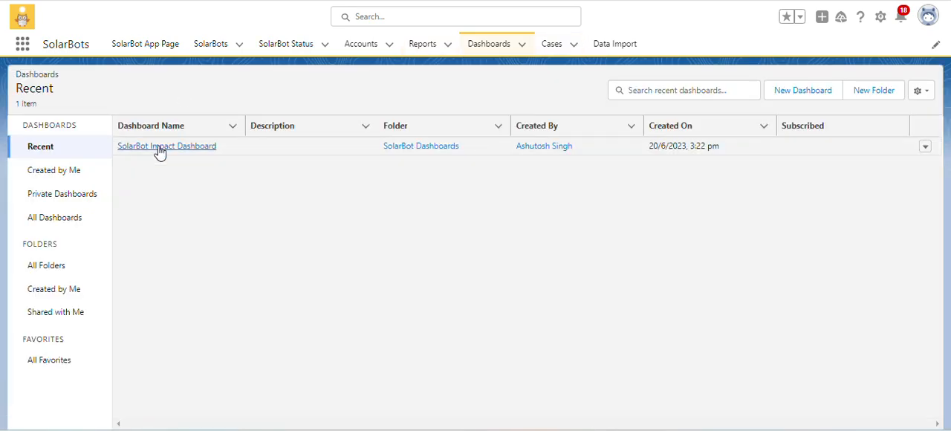
pyautogui.click(159, 148)
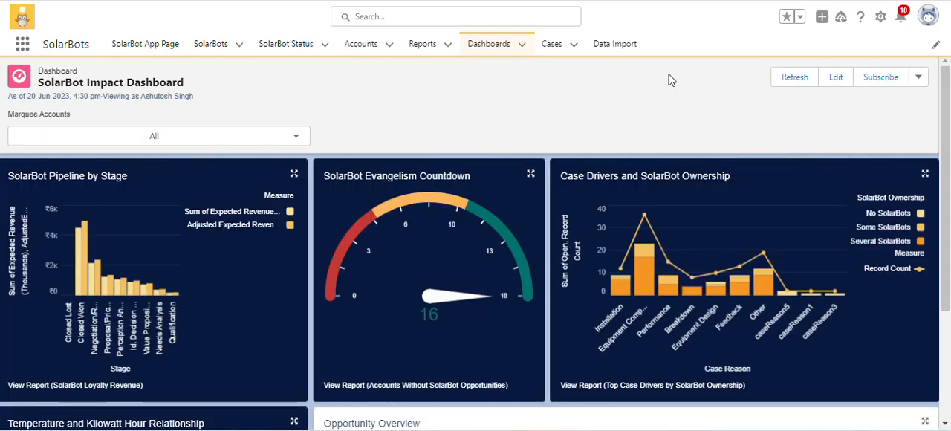
pyautogui.click(835, 77)
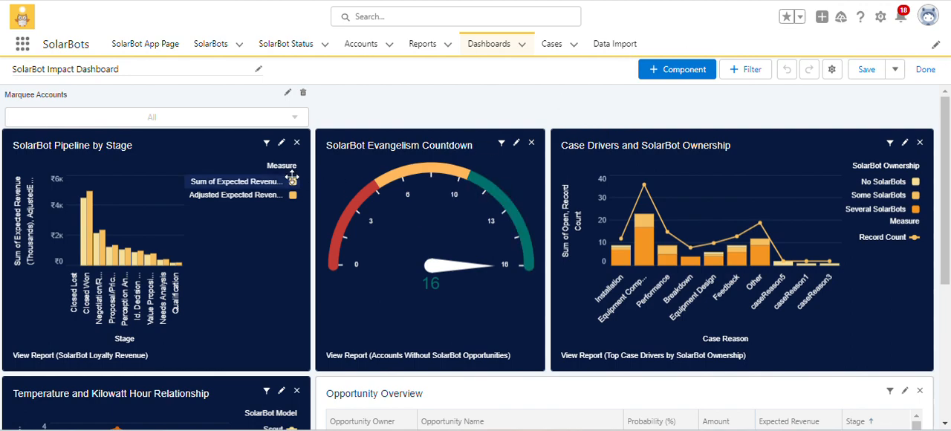
# Check which field the Marquee Accounts filter uses on the SolarBot Pipeline by Stage and Opportunity Overview components.
pyautogui.click(266, 143)
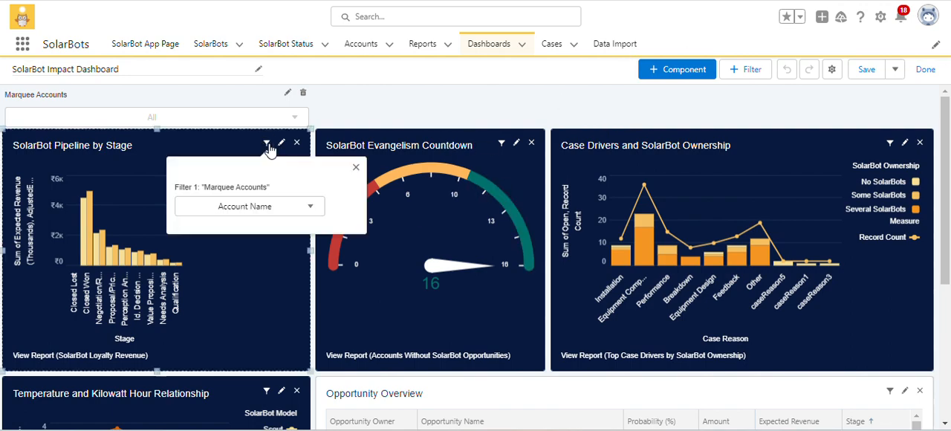
pyautogui.click(479, 124)
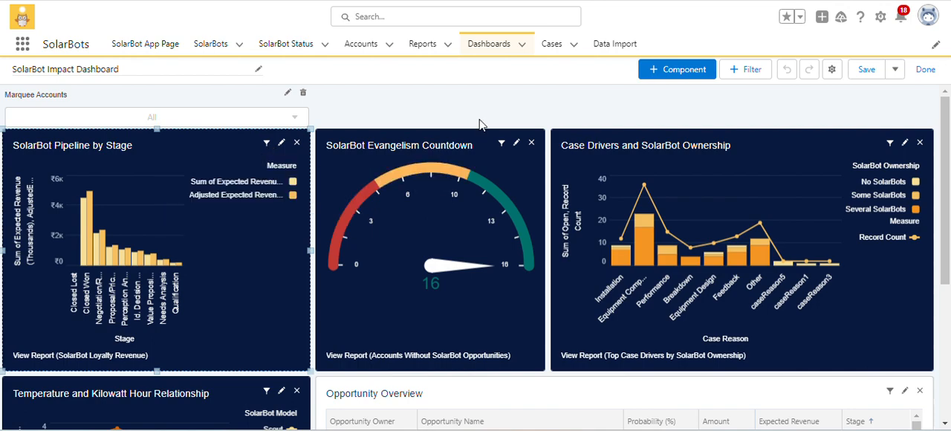
pyautogui.scroll(-2, 741, 226)
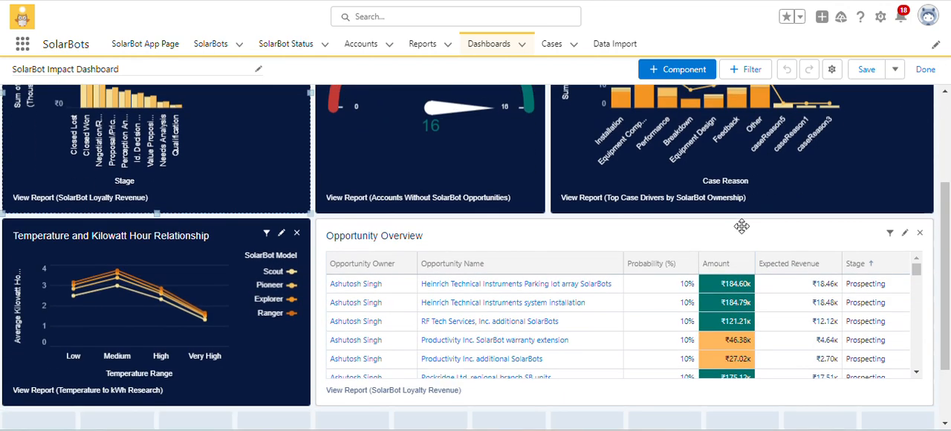
pyautogui.click(889, 233)
pyautogui.click(784, 233)
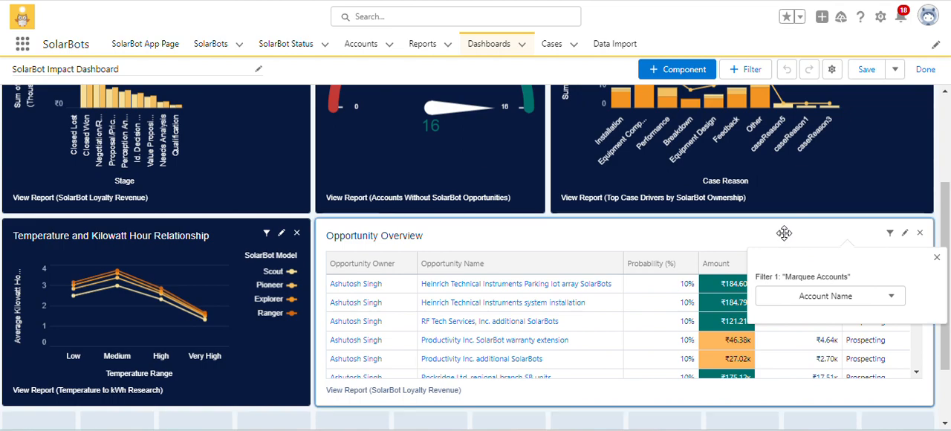
pyautogui.scroll(1, 578, 231)
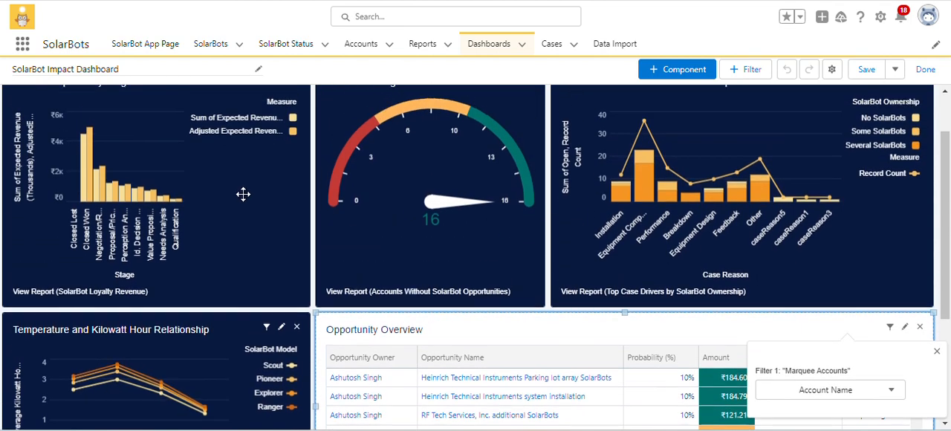
pyautogui.scroll(1, 316, 126)
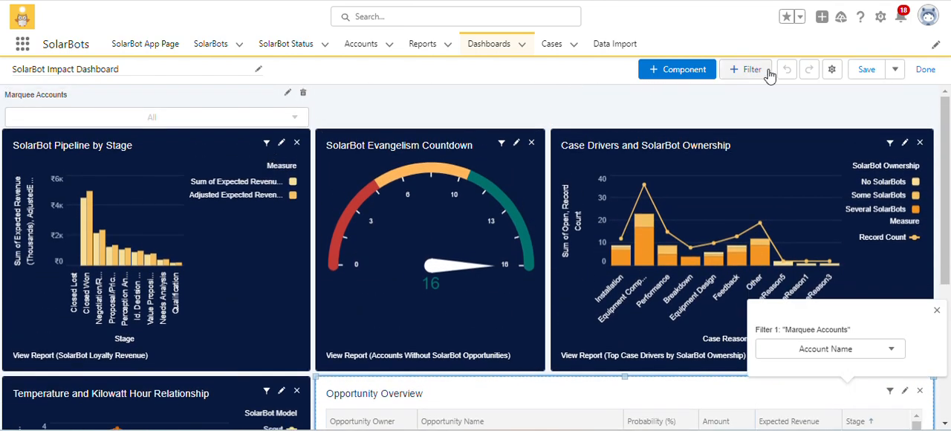
# Set the dashboard theme to Dark in the dashboard properties and save them.
pyautogui.click(829, 70)
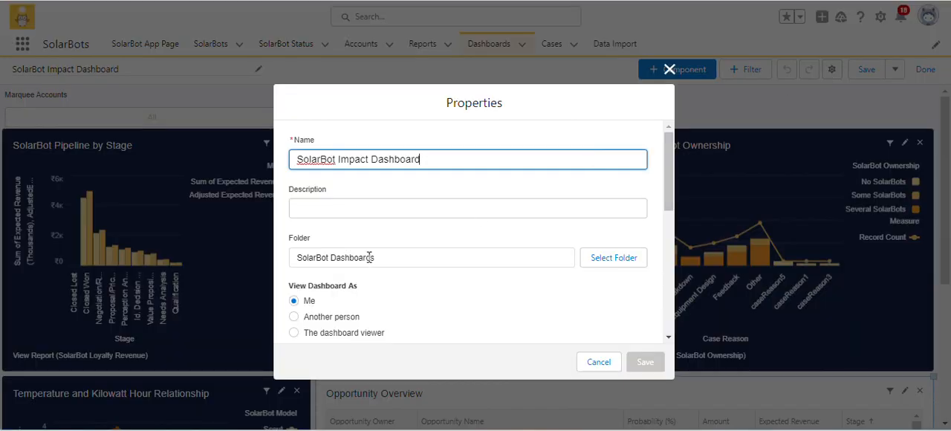
pyautogui.scroll(-5, 369, 257)
pyautogui.scroll(1, 386, 238)
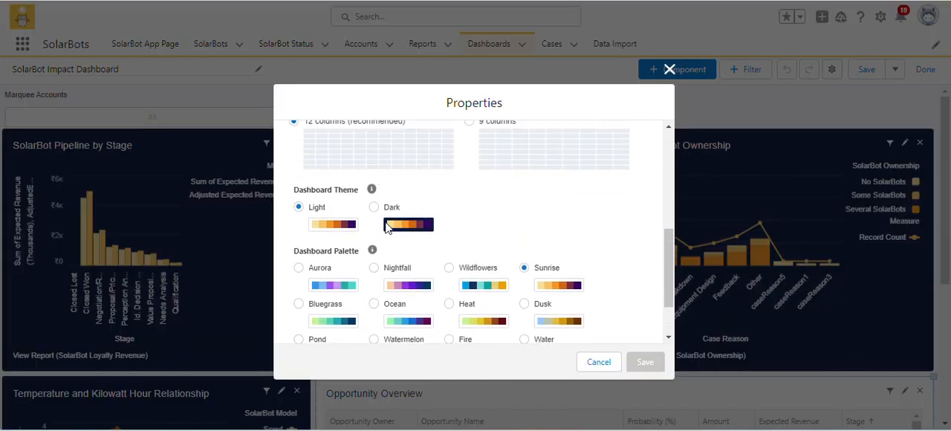
pyautogui.click(373, 208)
pyautogui.scroll(-2, 471, 245)
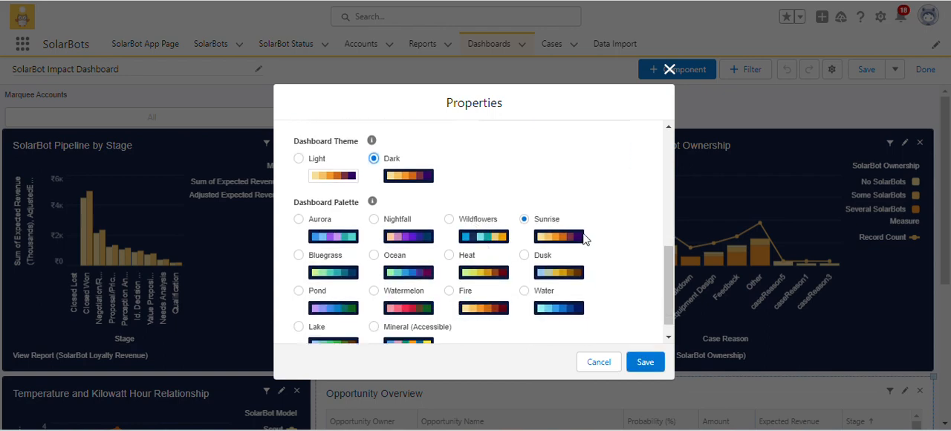
pyautogui.click(643, 363)
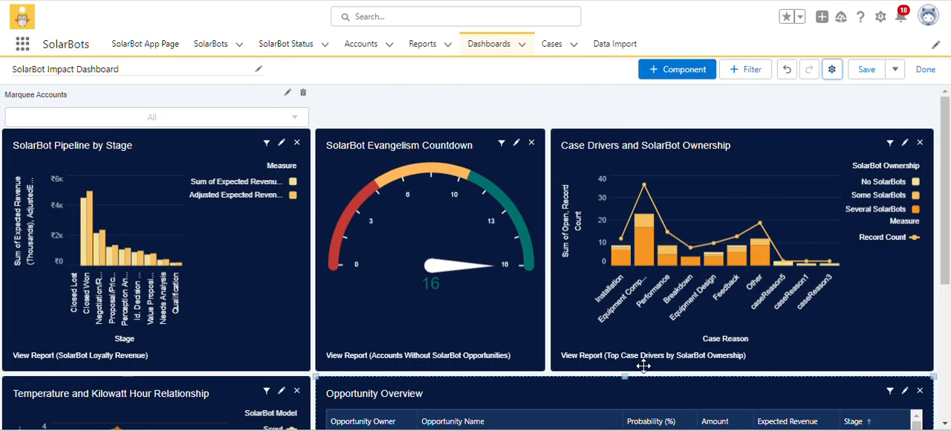
# Set the Opportunity Overview component's theme to Light and update the component.
pyautogui.scroll(-2, 507, 262)
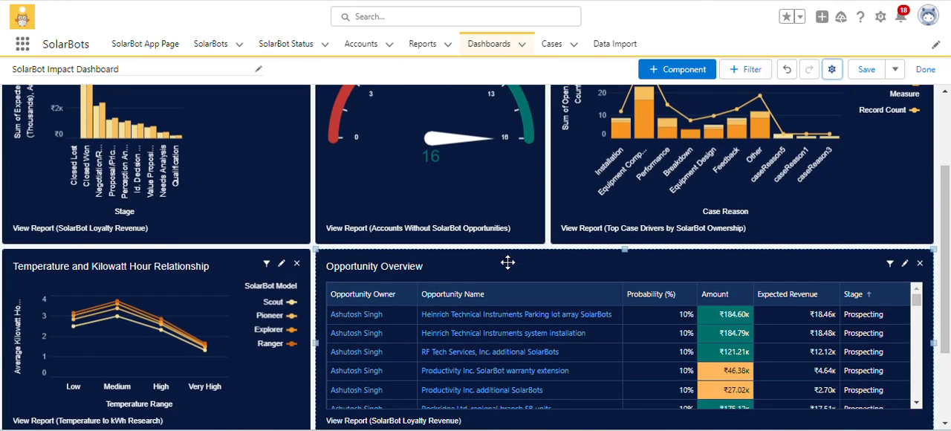
pyautogui.click(905, 263)
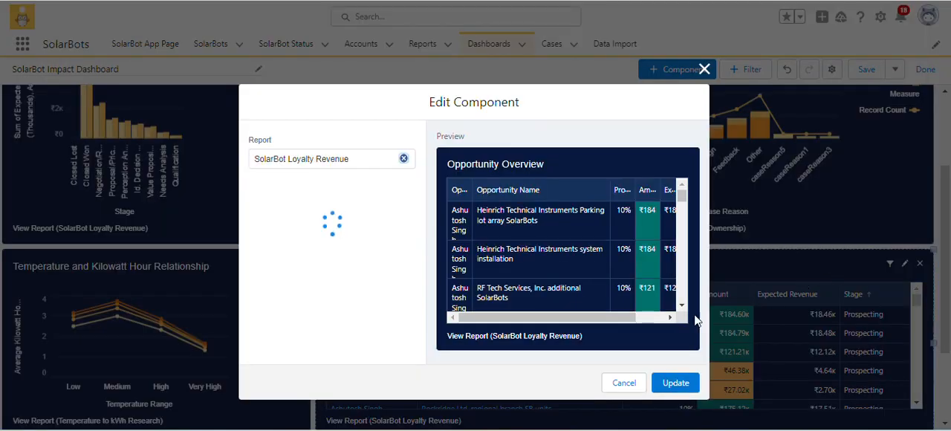
pyautogui.scroll(-6, 259, 316)
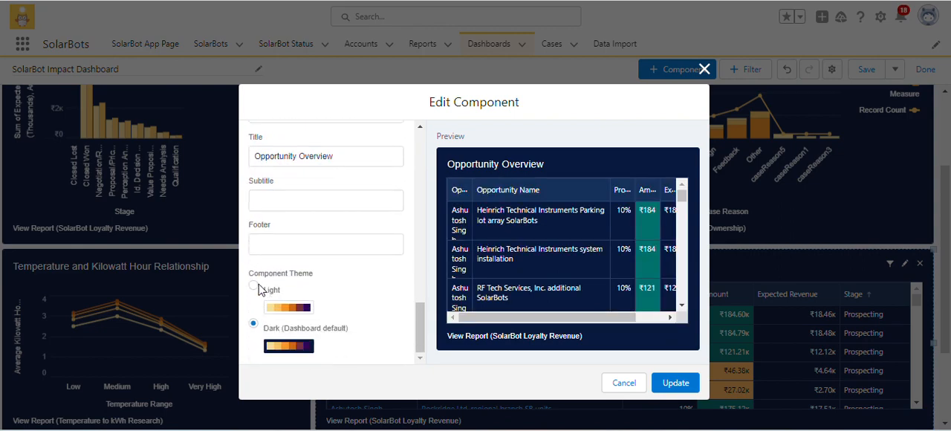
pyautogui.click(253, 286)
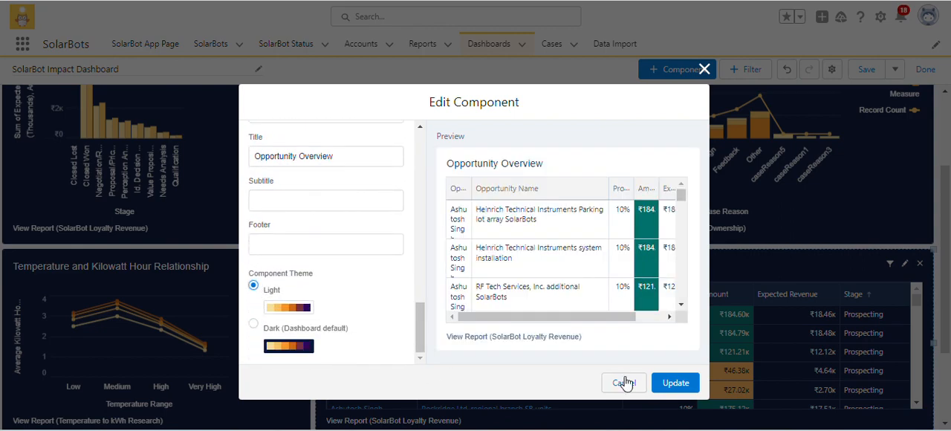
pyautogui.click(677, 384)
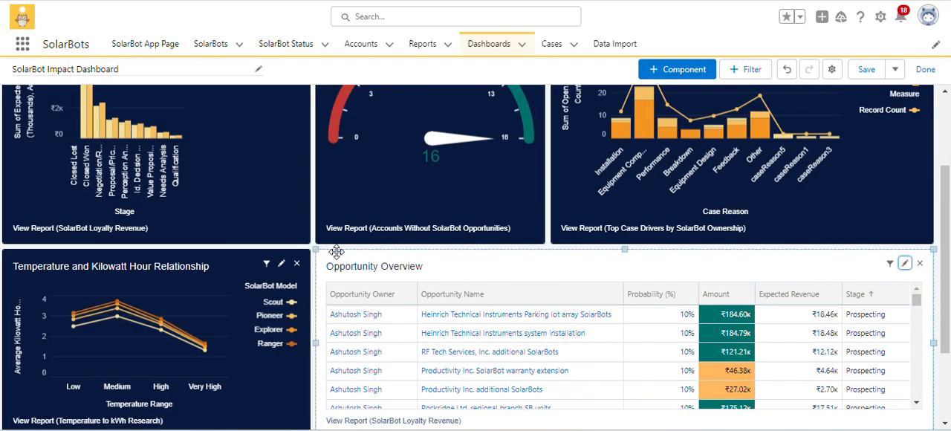
# Check the component theme of SolarBot Pipeline by Stage against the dashboard's theme and palette properties.
pyautogui.scroll(3, 329, 248)
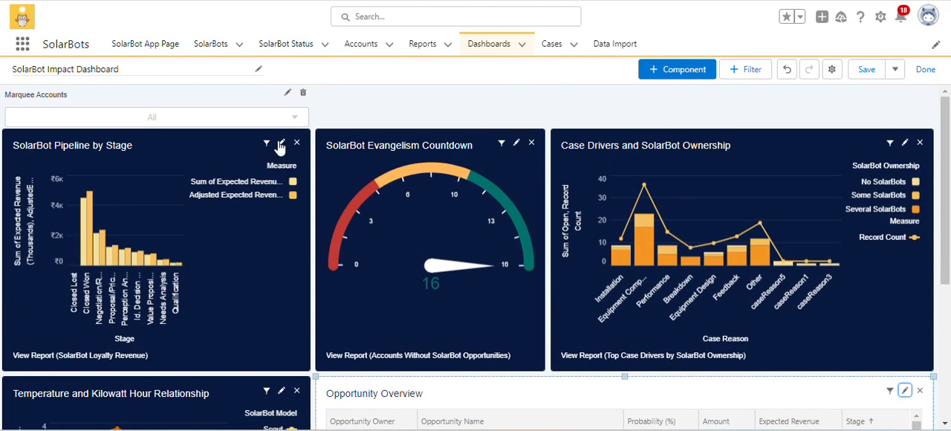
pyautogui.click(281, 144)
pyautogui.scroll(-2, 380, 279)
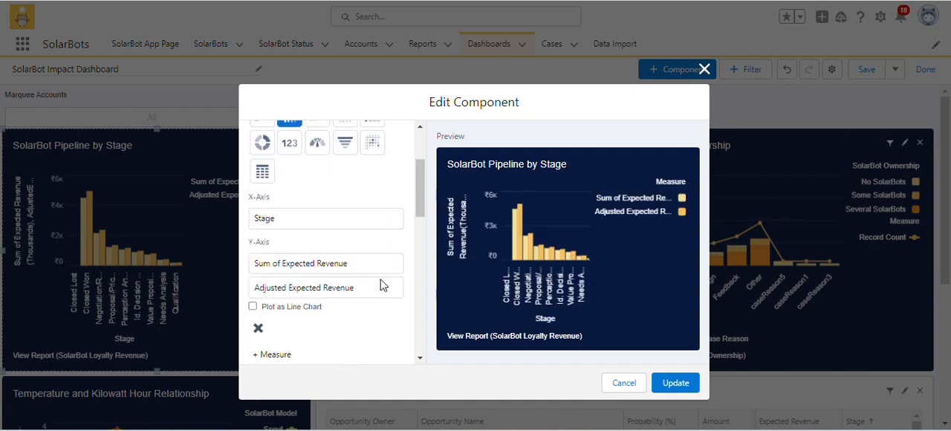
pyautogui.scroll(-8, 380, 285)
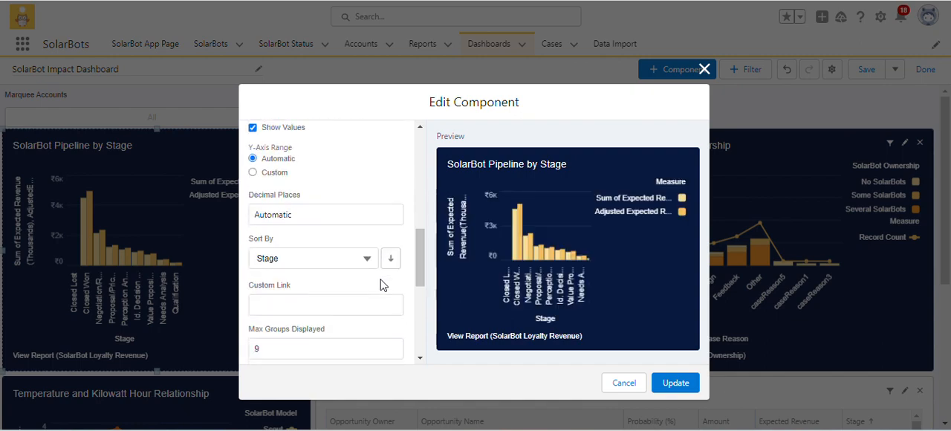
pyautogui.click(675, 383)
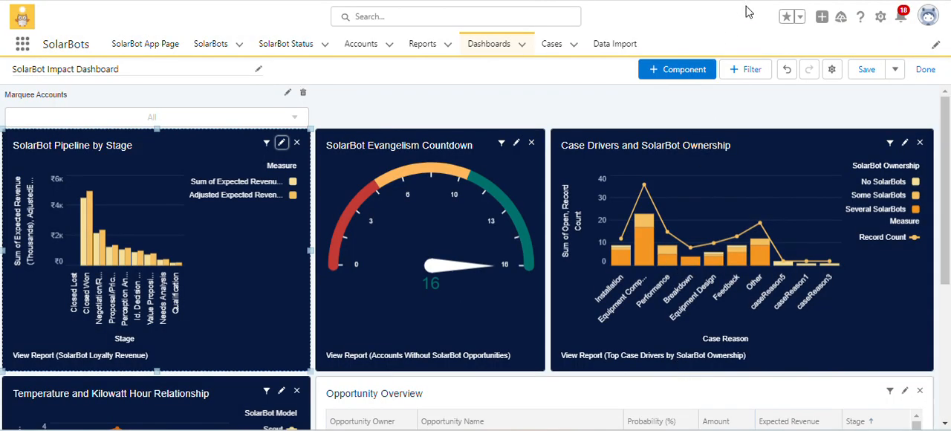
pyautogui.click(831, 69)
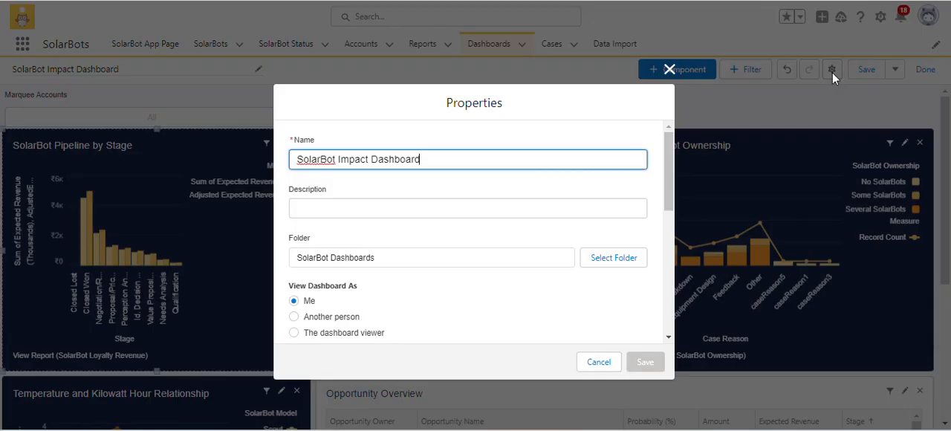
pyautogui.scroll(-8, 444, 259)
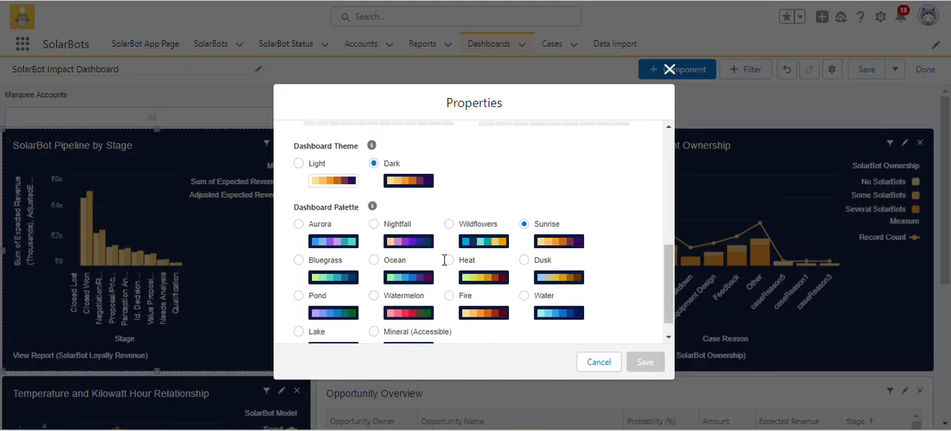
pyautogui.click(599, 362)
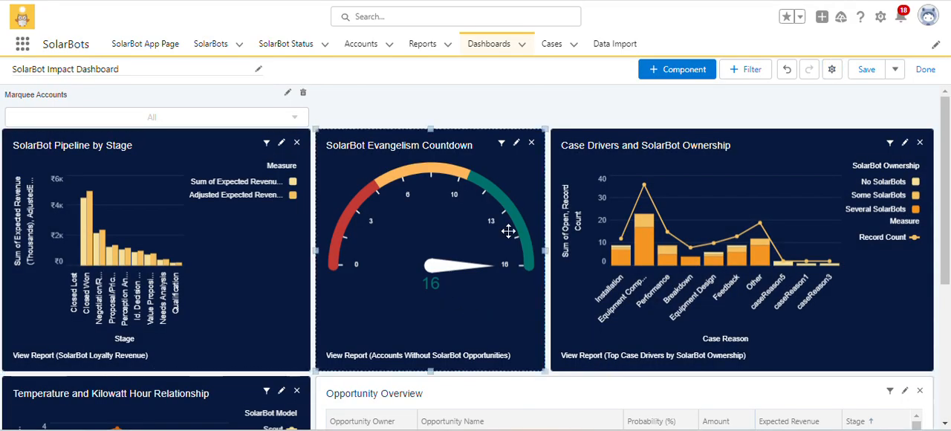
# Check the component theme of SolarBot Evangelism Countdown and compare it with the dashboard's theme and palette.
pyautogui.click(516, 145)
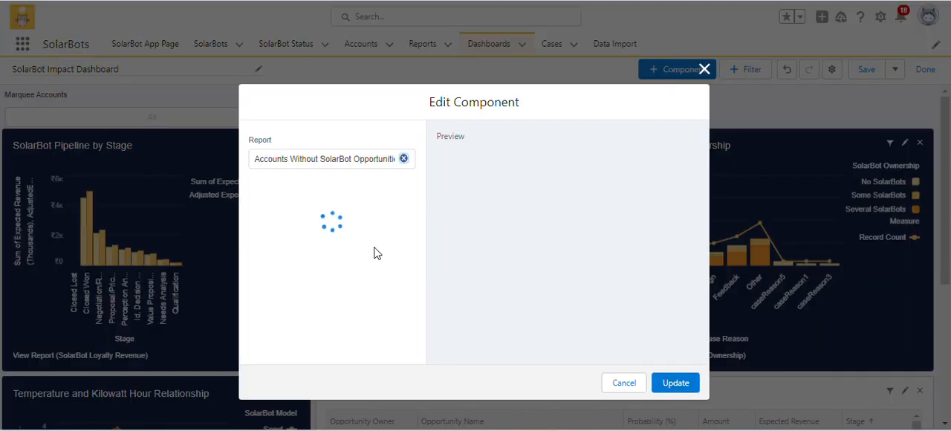
pyautogui.scroll(-5, 375, 253)
pyautogui.scroll(-3, 374, 253)
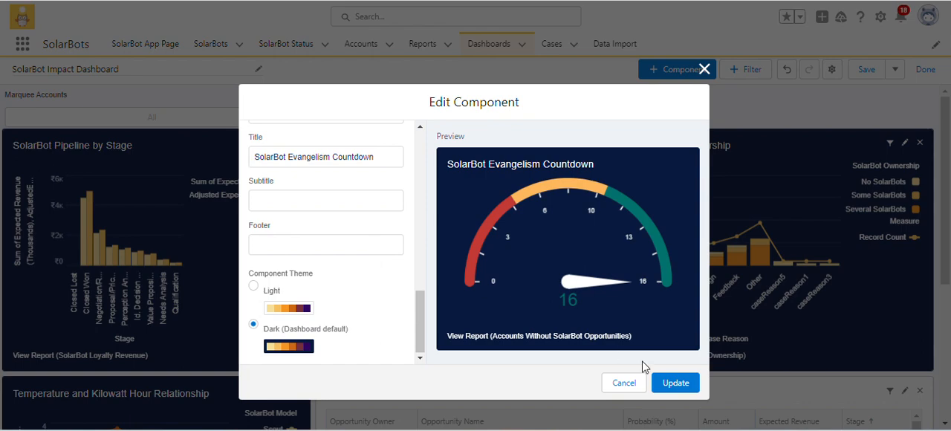
pyautogui.click(662, 383)
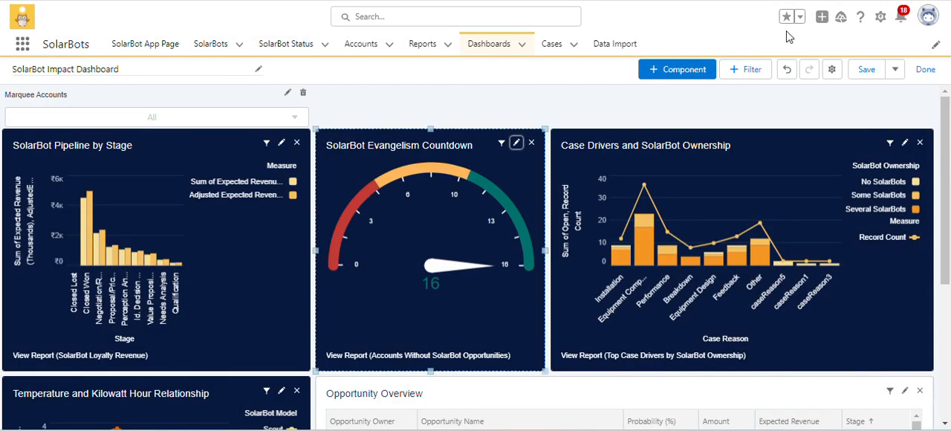
pyautogui.click(827, 69)
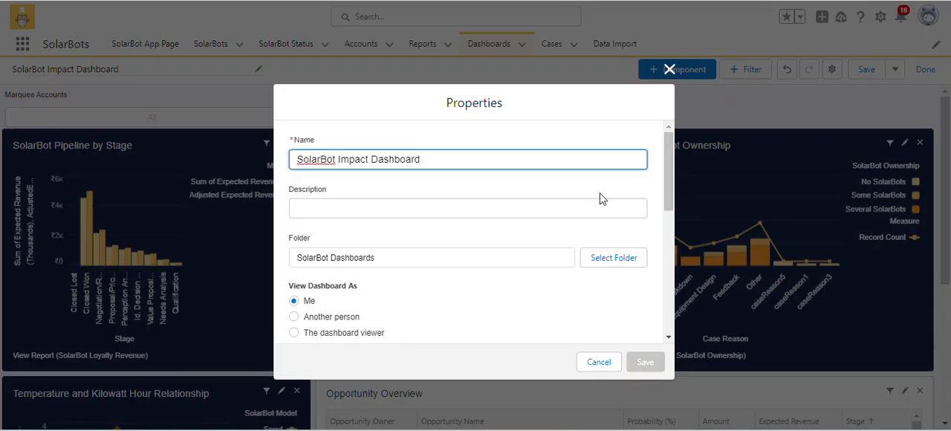
pyautogui.scroll(-5, 556, 244)
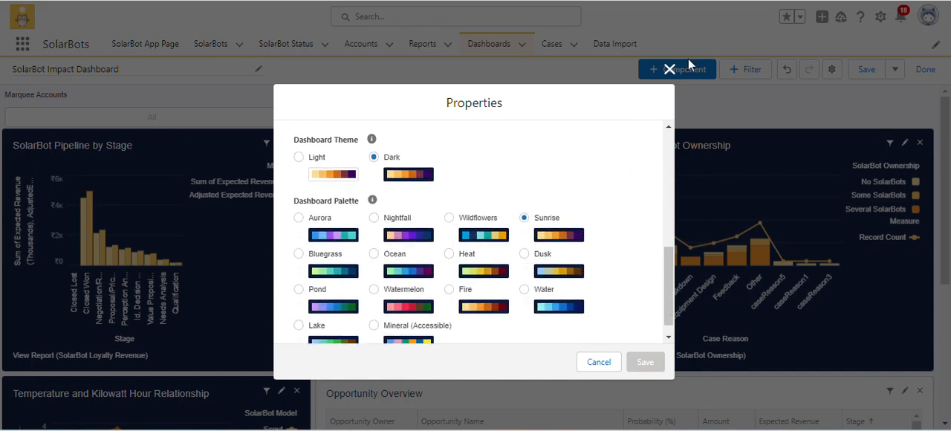
pyautogui.click(668, 71)
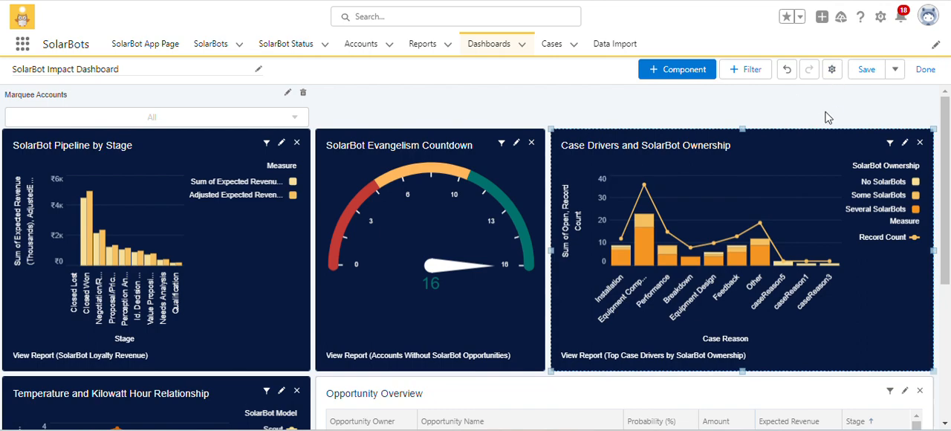
# Review the Case Drivers and SolarBot Ownership component's theme and the dashboard's theme and palette settings.
pyautogui.click(912, 144)
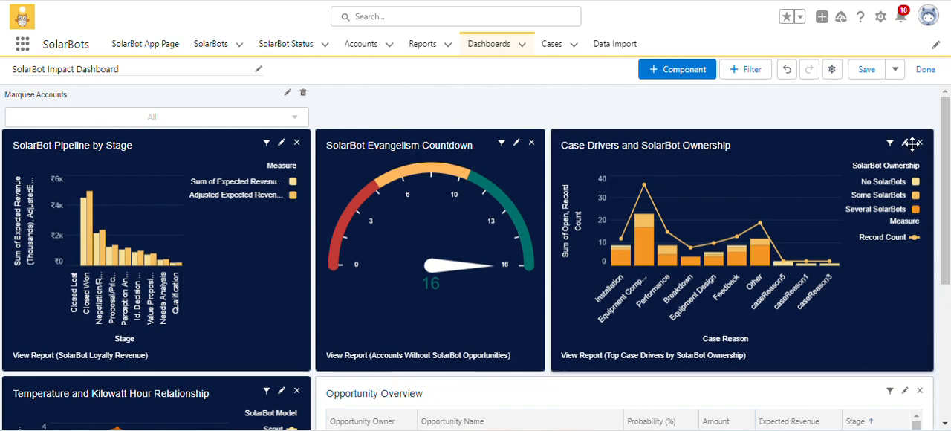
pyautogui.click(905, 142)
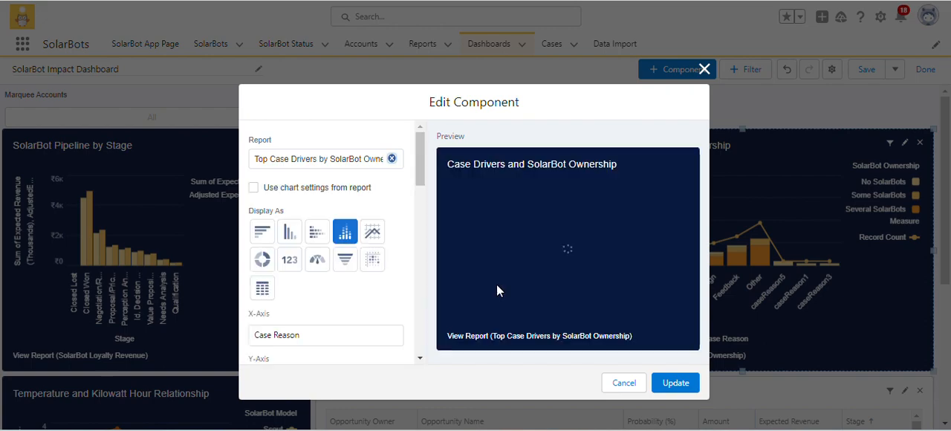
pyautogui.scroll(-10, 378, 288)
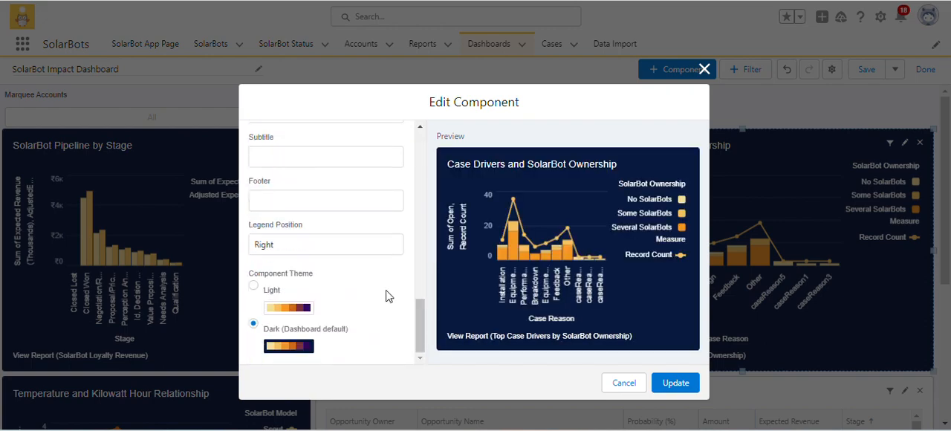
pyautogui.click(674, 383)
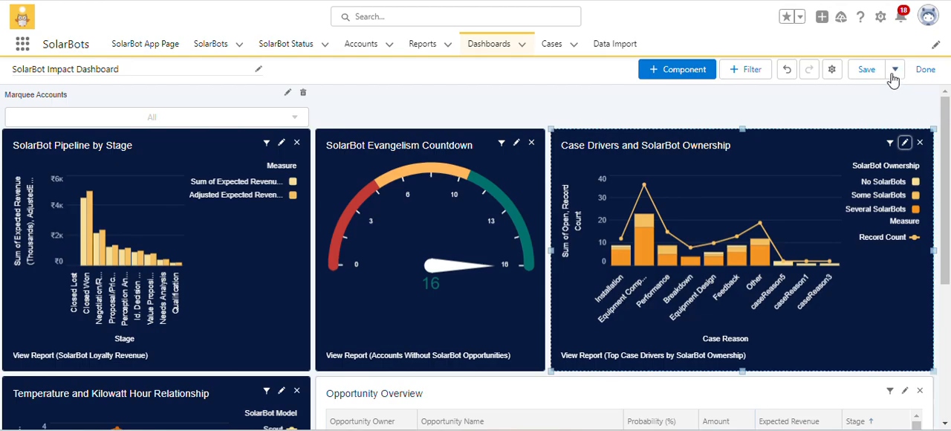
pyautogui.click(831, 70)
pyautogui.scroll(-5, 546, 236)
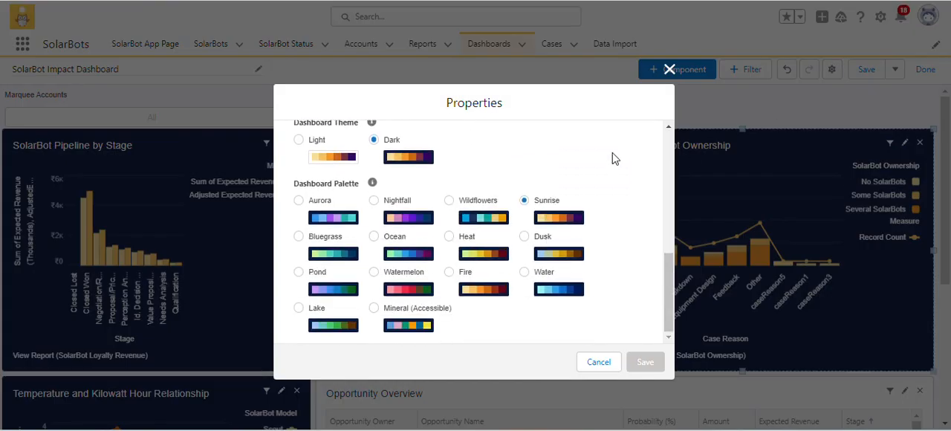
pyautogui.click(668, 69)
# Review the Temperature and Kilowatt Hour Relationship component's theme alongside the dashboard's theme and palette settings.
pyautogui.scroll(-2, 393, 310)
pyautogui.scroll(-1, 394, 310)
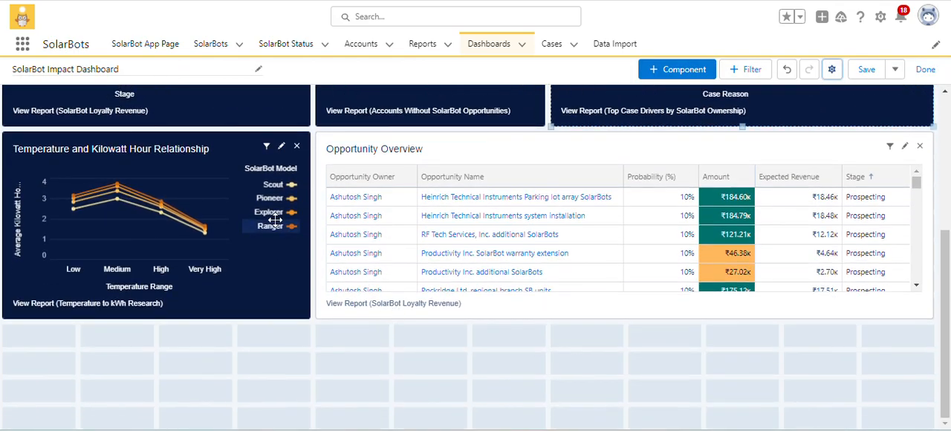
pyautogui.click(282, 146)
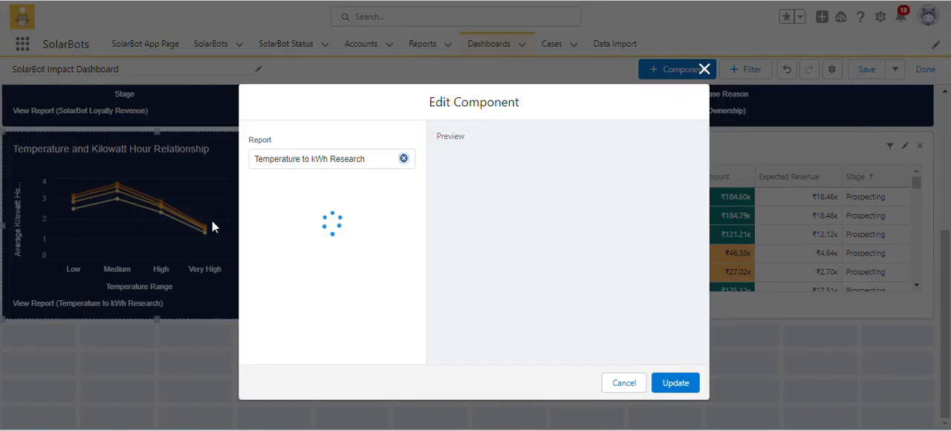
pyautogui.scroll(-1, 367, 280)
pyautogui.scroll(-10, 367, 281)
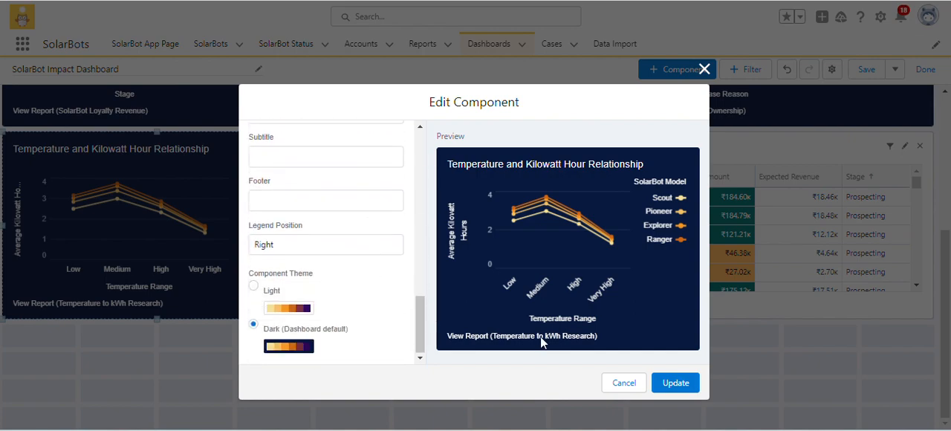
pyautogui.click(677, 383)
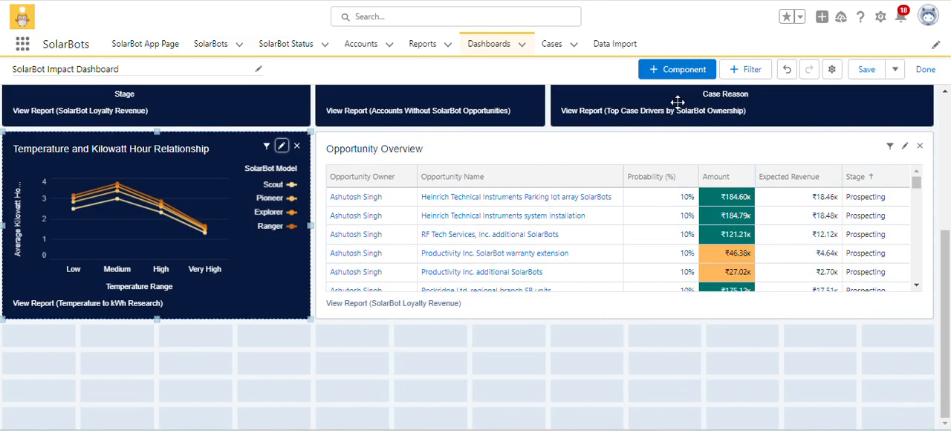
pyautogui.click(831, 69)
pyautogui.scroll(-5, 551, 224)
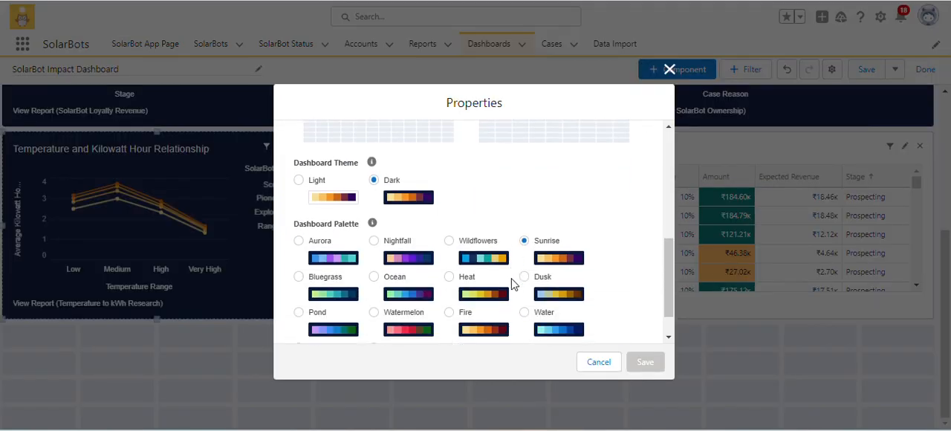
pyautogui.click(614, 361)
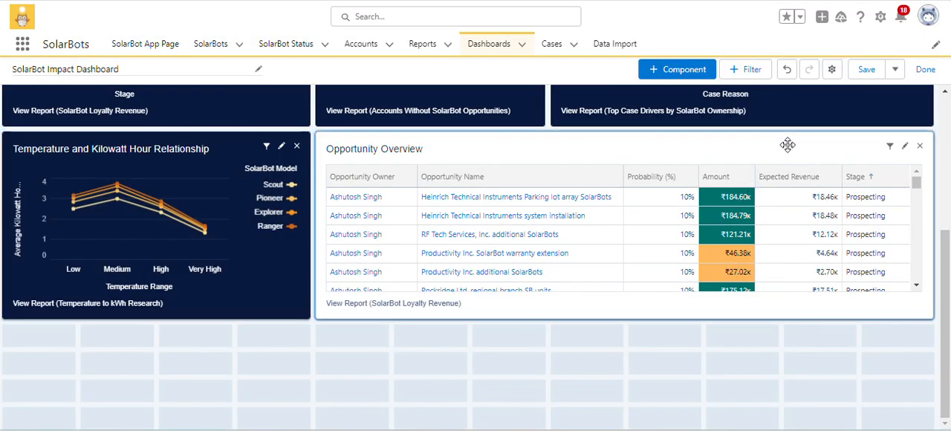
# Check the Opportunity Overview component's theme against the dashboard's theme and palette properties.
pyautogui.click(905, 146)
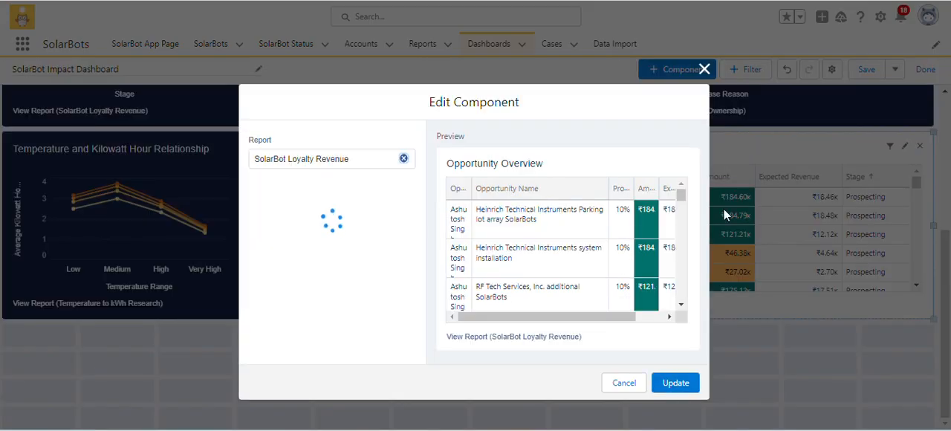
pyautogui.scroll(-10, 391, 330)
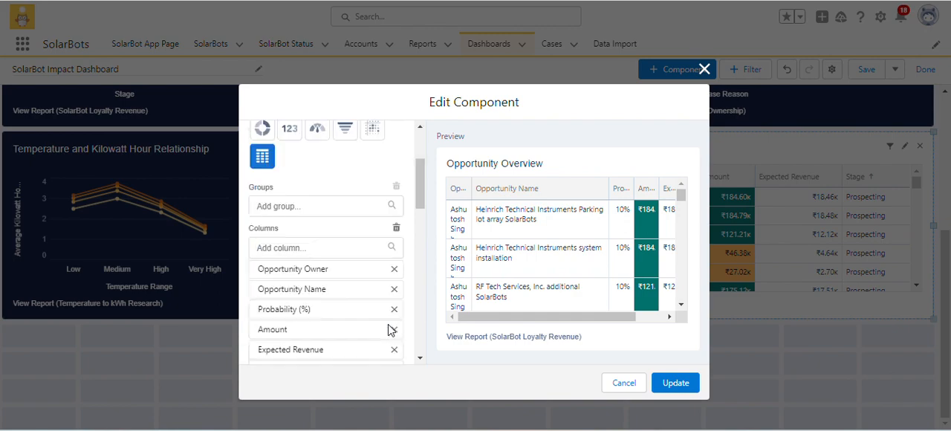
pyautogui.click(685, 383)
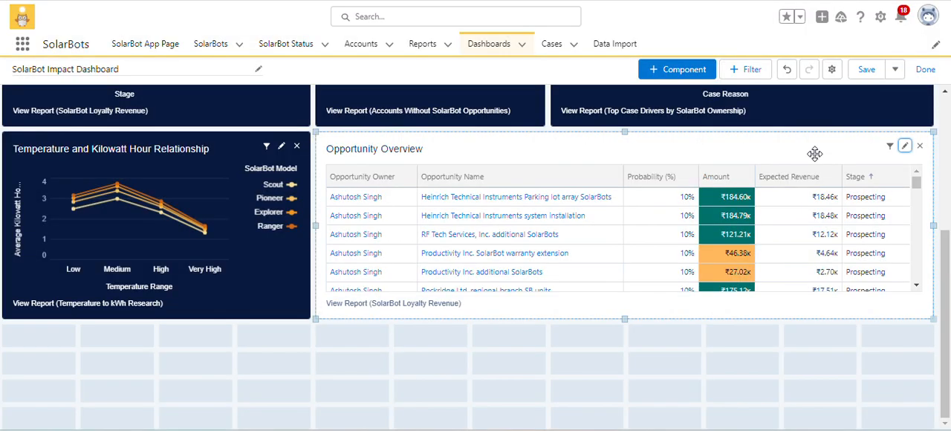
pyautogui.click(832, 69)
pyautogui.scroll(-8, 463, 243)
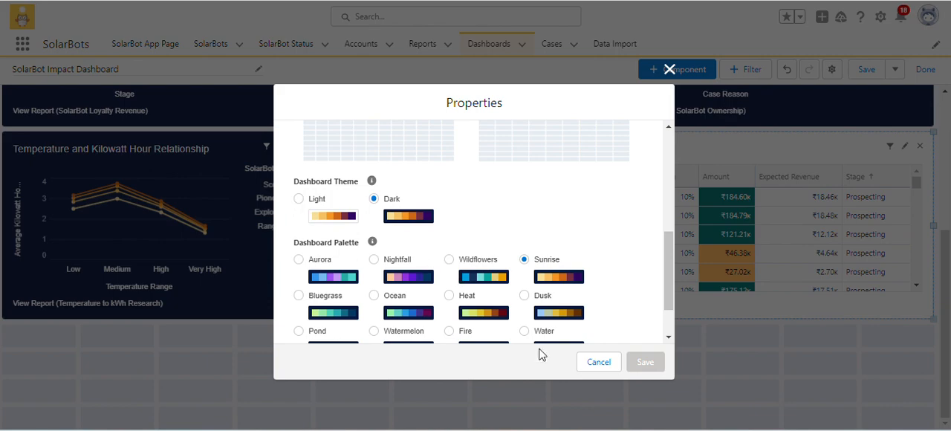
pyautogui.click(580, 368)
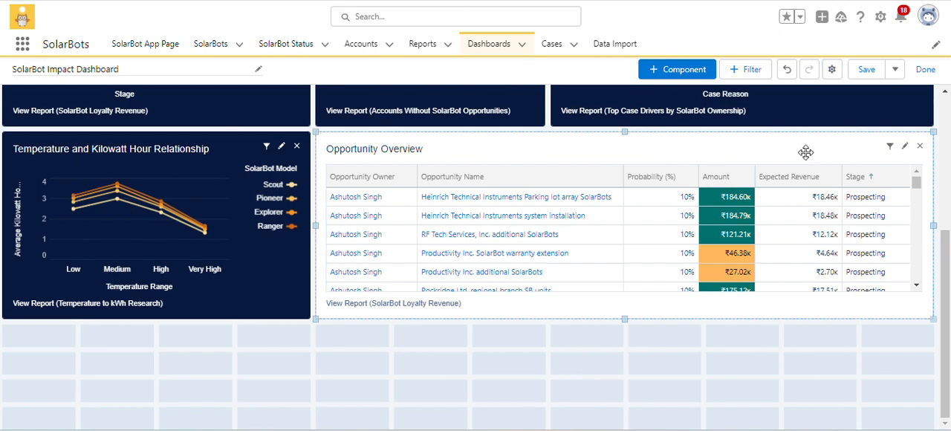
# Select the Light component theme for Opportunity Overview and update the component.
pyautogui.click(904, 146)
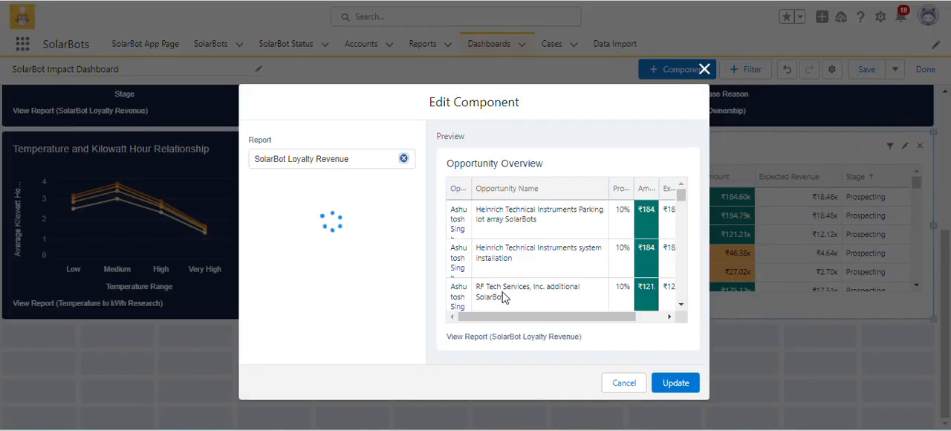
pyautogui.scroll(-10, 275, 324)
pyautogui.scroll(-1, 274, 325)
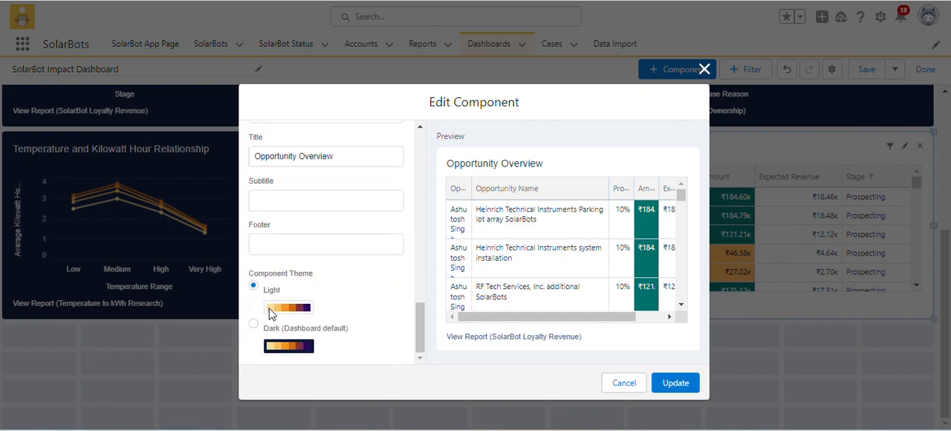
pyautogui.click(253, 286)
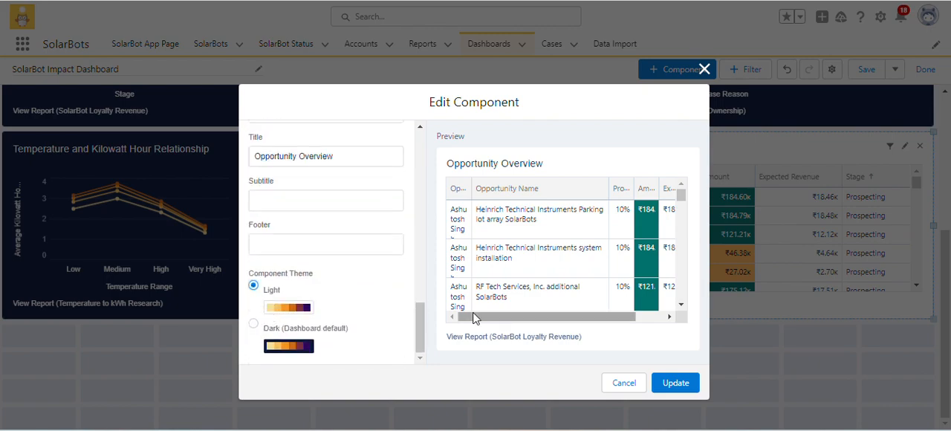
pyautogui.click(679, 383)
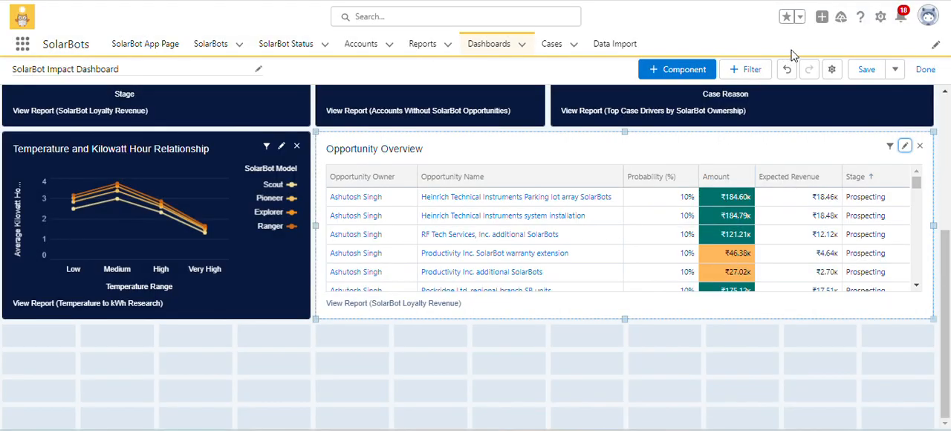
# Change the dashboard theme to Light in its properties, save the SolarBot Impact Dashboard and finish editing.
pyautogui.click(830, 69)
pyautogui.scroll(-3, 344, 299)
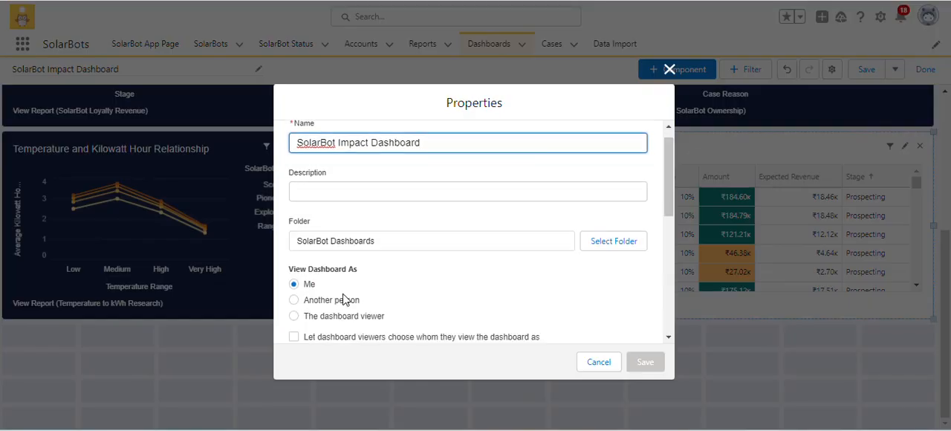
pyautogui.scroll(-1, 344, 299)
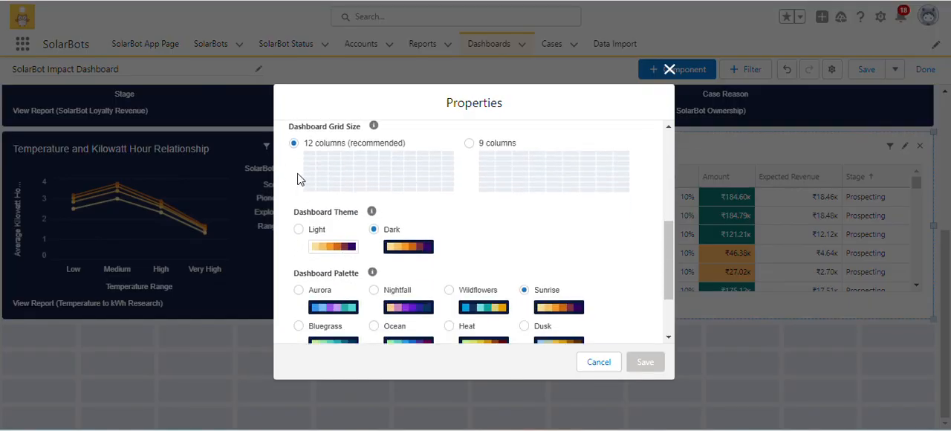
pyautogui.click(299, 230)
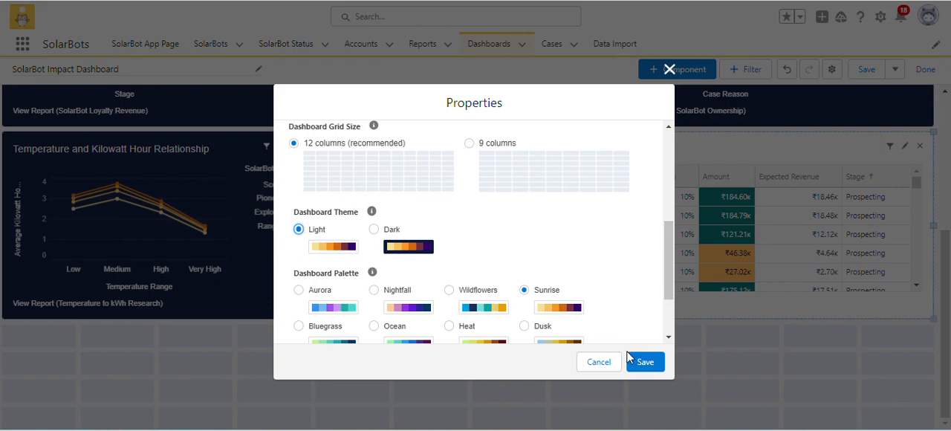
pyautogui.click(637, 361)
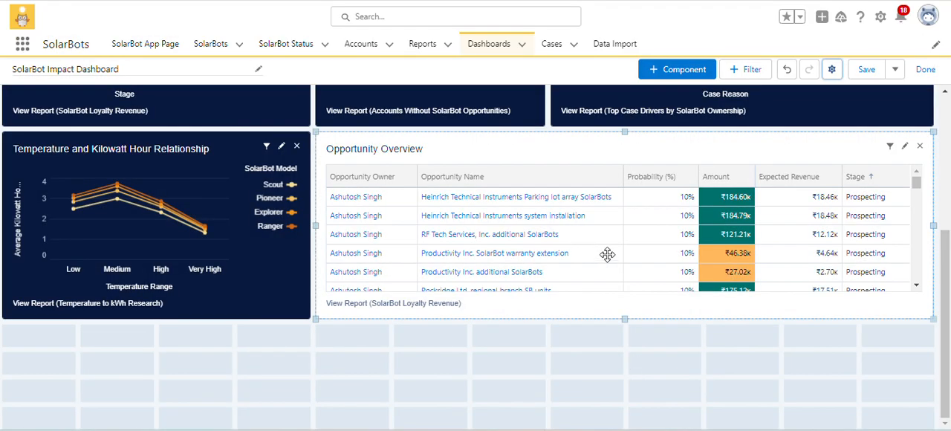
pyautogui.scroll(3, 830, 123)
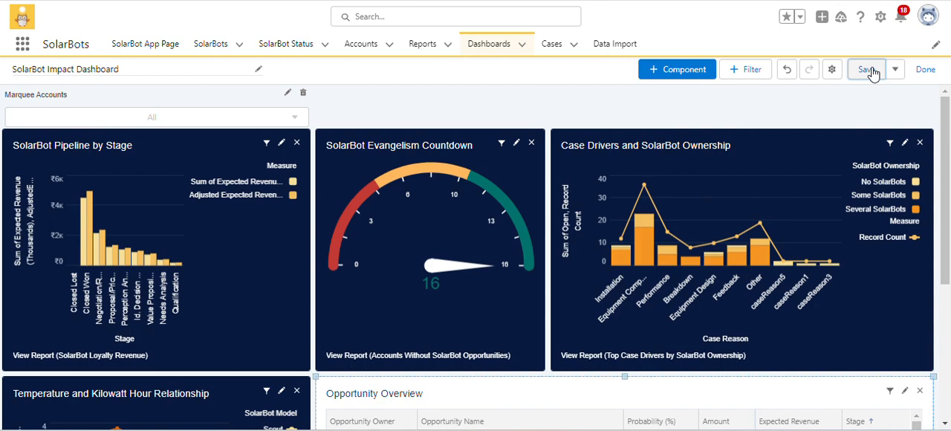
pyautogui.click(866, 69)
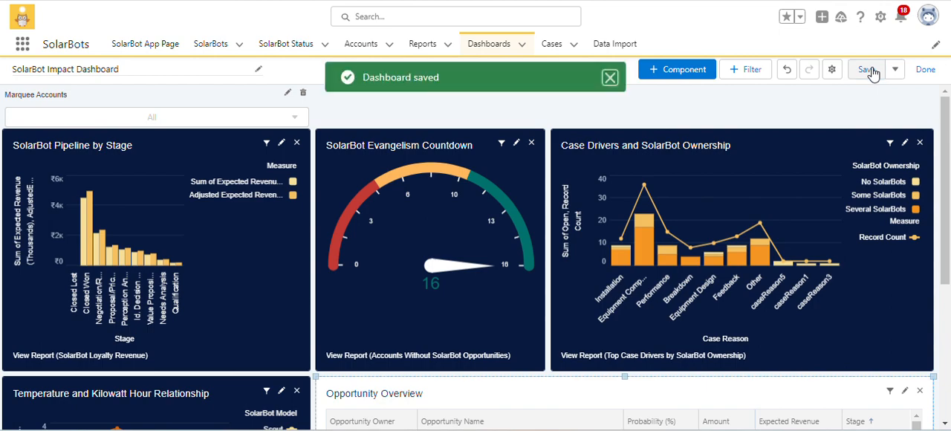
pyautogui.click(928, 71)
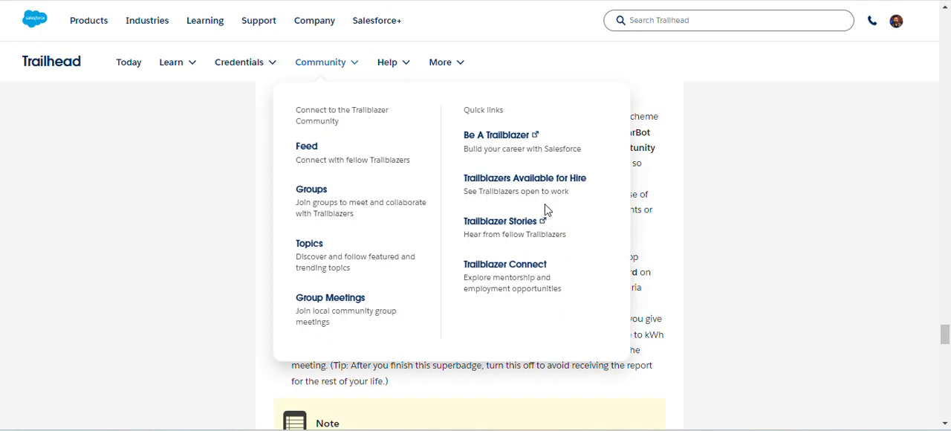
# Run the check for challenge 9, Make reports and dashboards more discoverable and usable, on the Trailhead page.
pyautogui.scroll(-15, 728, 255)
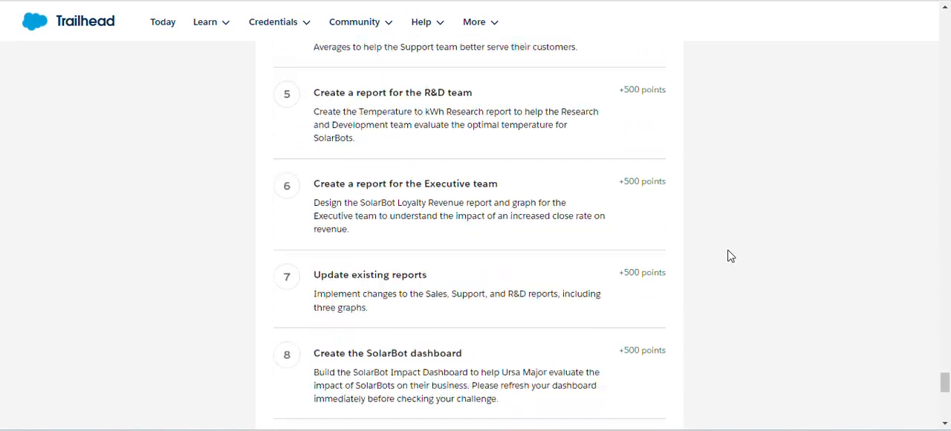
pyautogui.scroll(-5, 728, 255)
pyautogui.scroll(3, 669, 206)
pyautogui.scroll(-1, 653, 215)
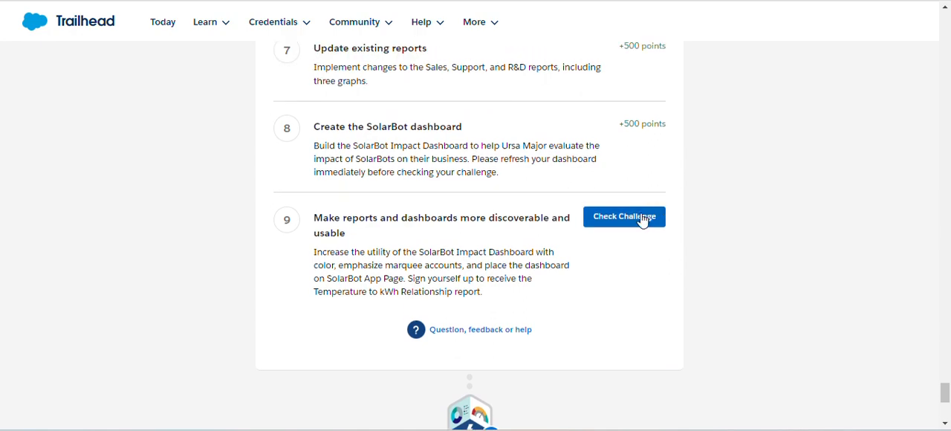
pyautogui.click(630, 223)
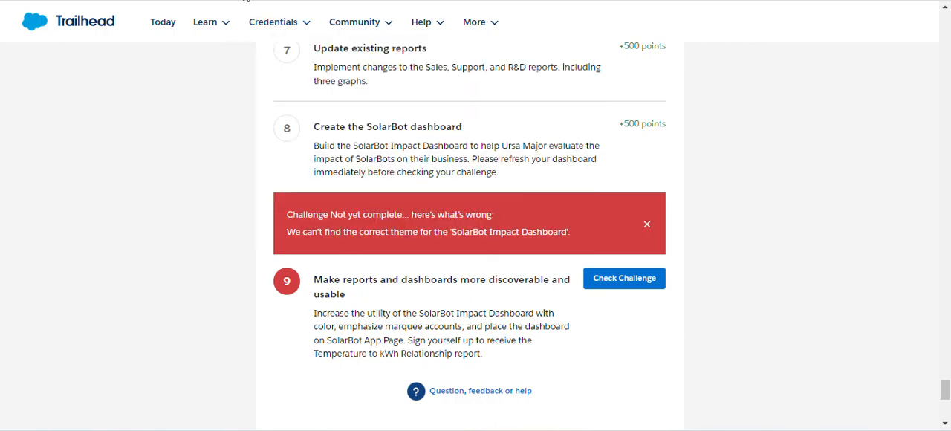
# Return to the SolarBot Impact Dashboard, set the Opportunity Overview component's theme to Dark and save the dashboard.
pyautogui.hotkey('ctrl', 'Tab')
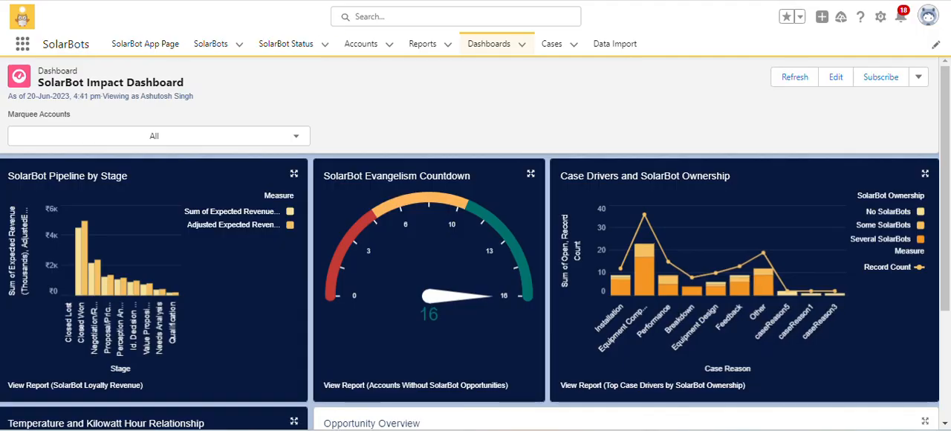
pyautogui.click(834, 78)
pyautogui.scroll(-3, 734, 104)
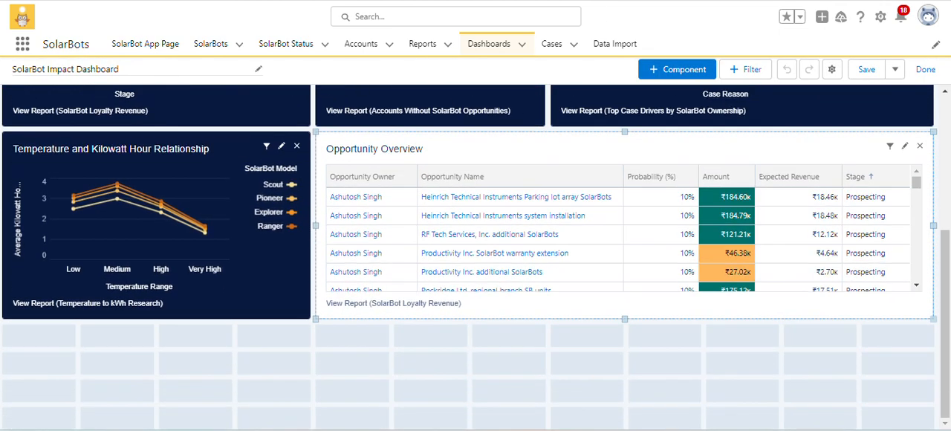
pyautogui.click(904, 149)
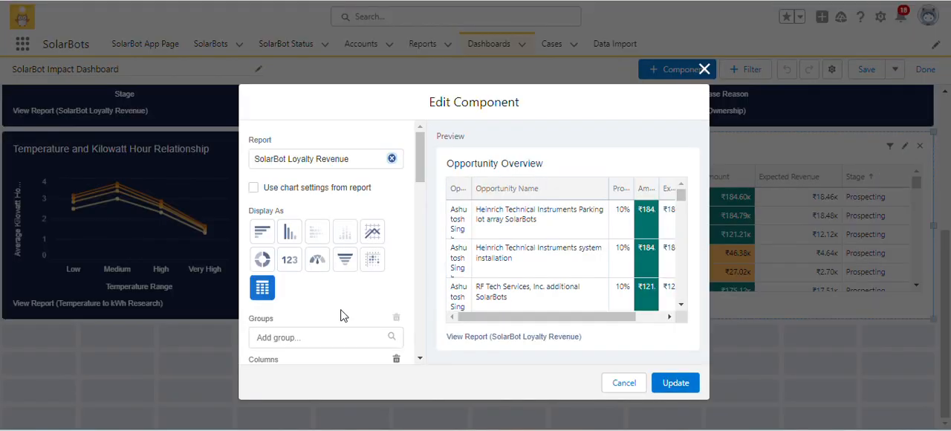
pyautogui.scroll(-10, 338, 314)
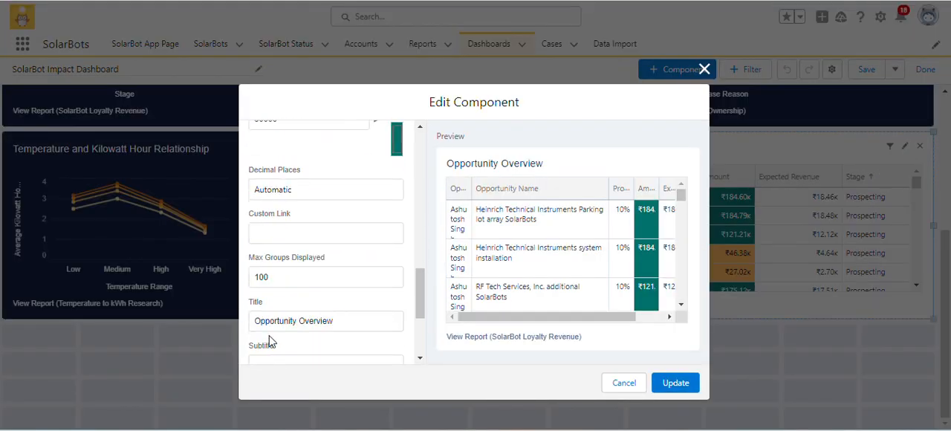
pyautogui.scroll(-5, 269, 339)
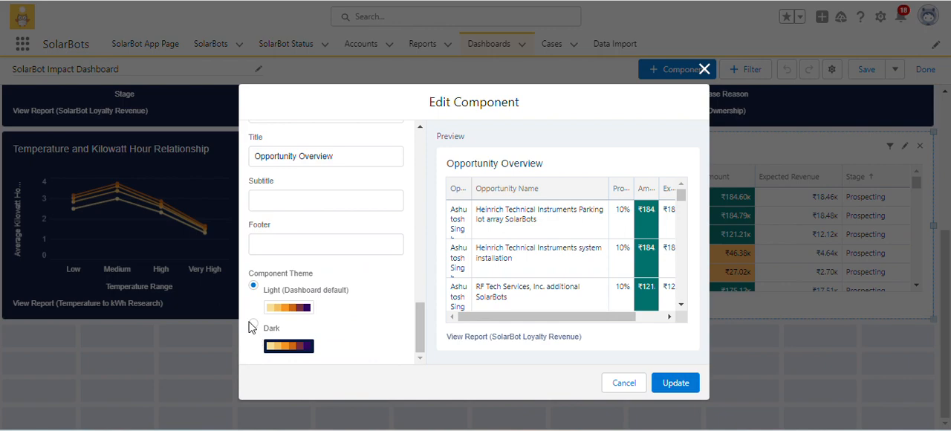
pyautogui.click(253, 325)
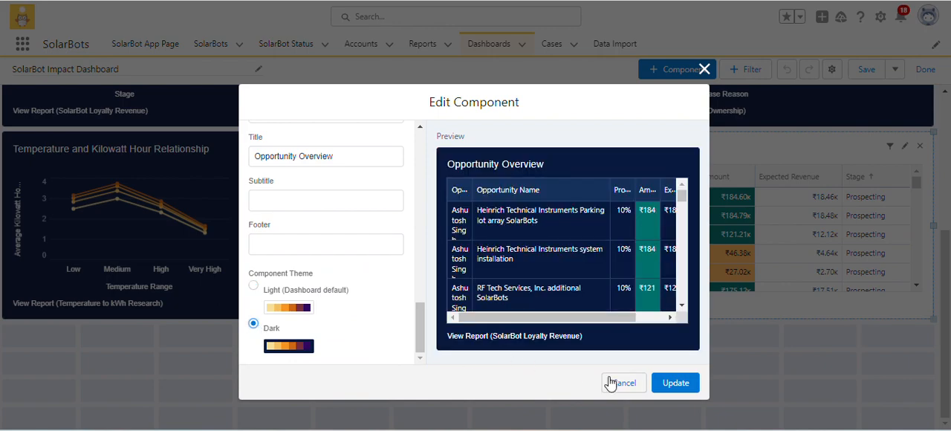
pyautogui.click(664, 383)
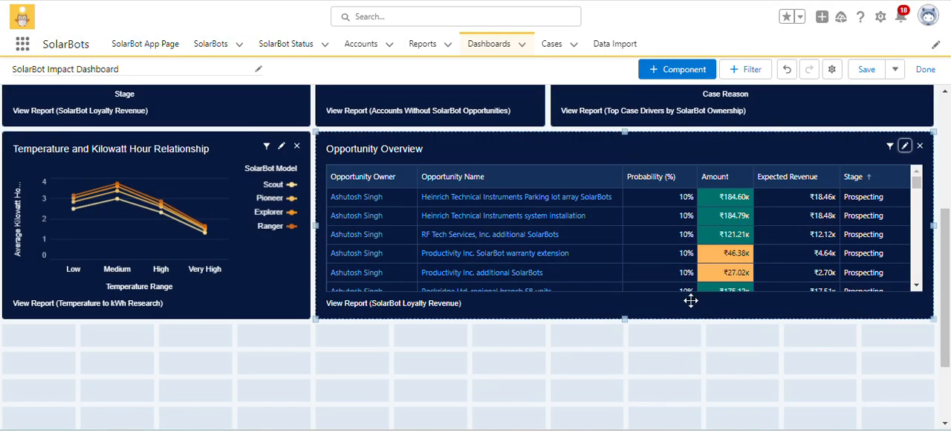
pyautogui.scroll(3, 689, 299)
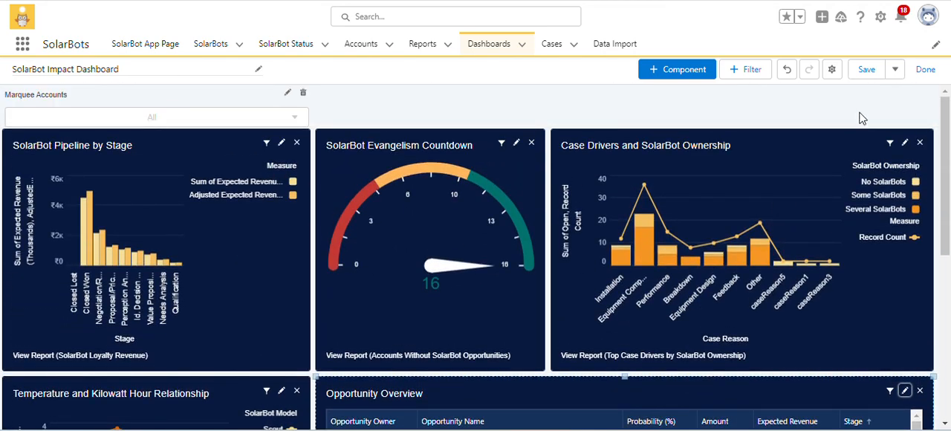
pyautogui.click(872, 78)
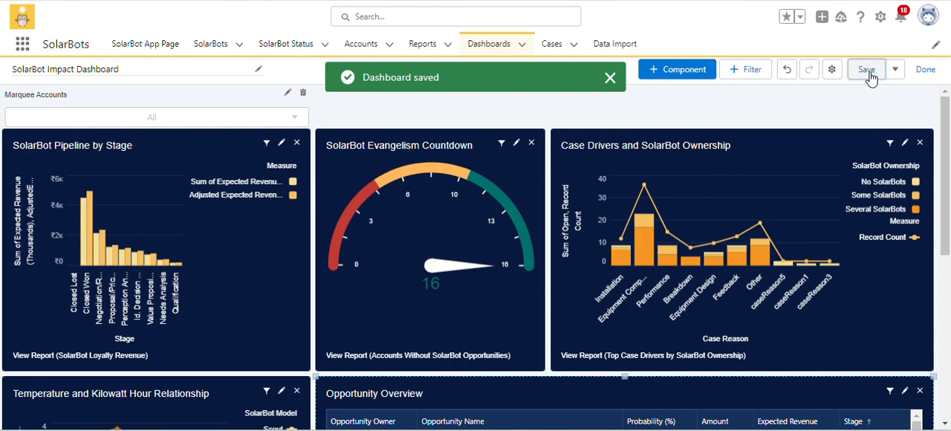
pyautogui.click(609, 78)
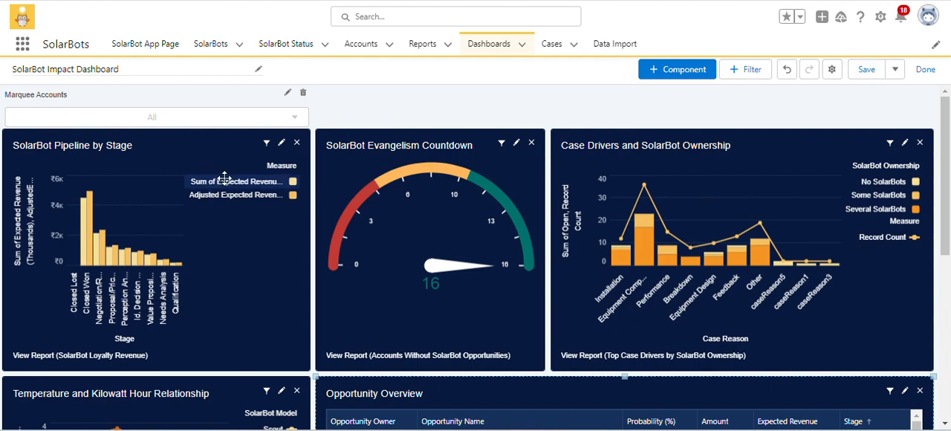
# Set the dashboard theme to Dark in the dashboard properties and save those properties.
pyautogui.click(223, 182)
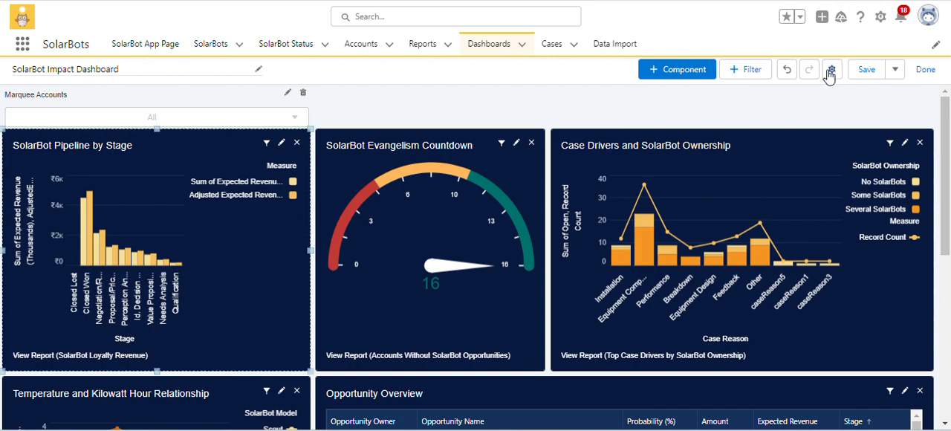
pyautogui.click(830, 69)
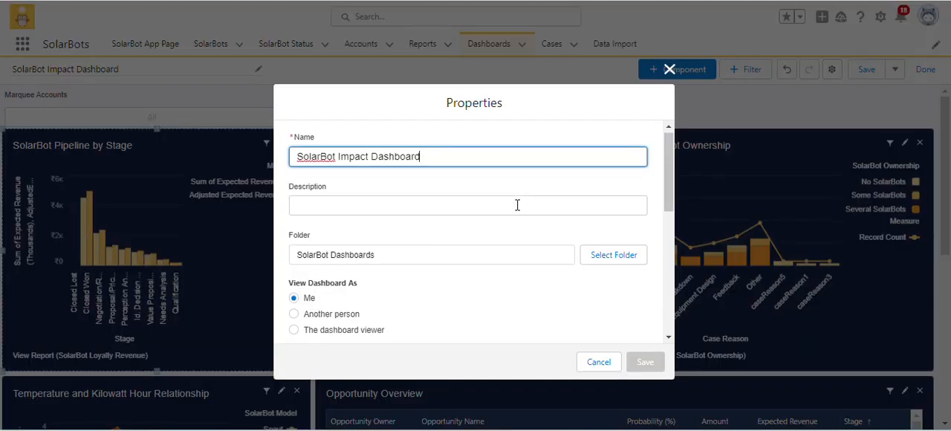
pyautogui.scroll(-2, 515, 204)
pyautogui.scroll(-2, 447, 217)
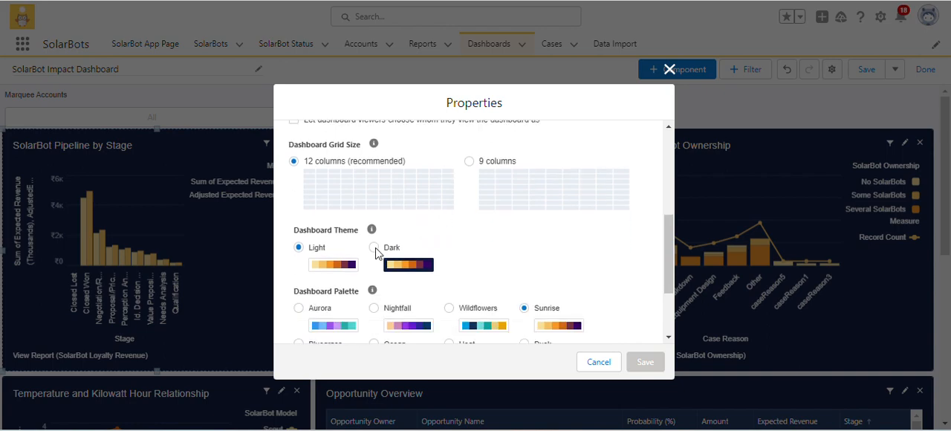
pyautogui.click(373, 248)
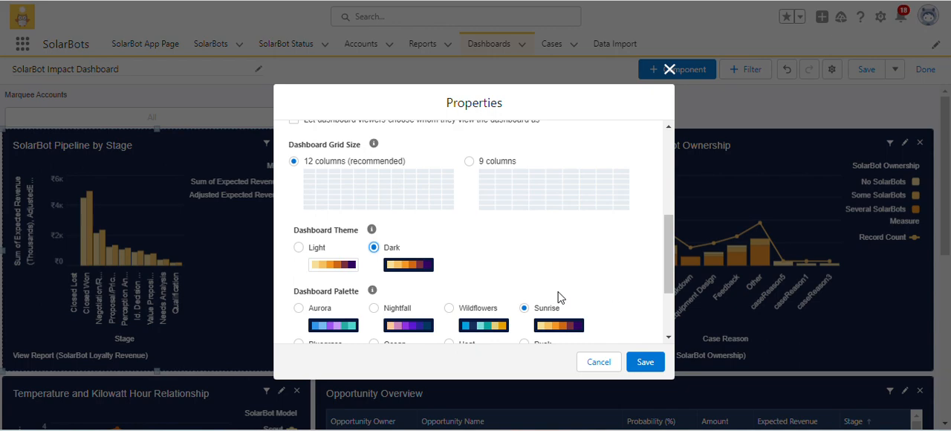
pyautogui.click(650, 362)
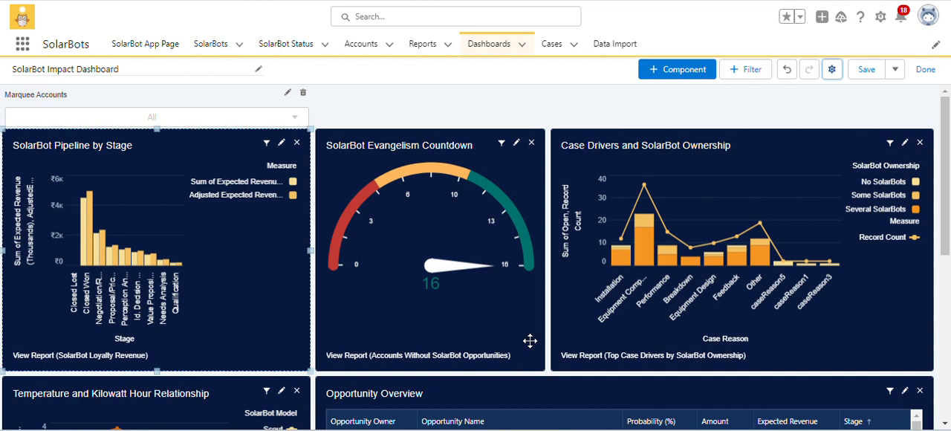
# Check the theme and palette in the dashboard properties with the Evangelism Countdown, Case Drivers and Temperature components selected in turn.
pyautogui.click(480, 240)
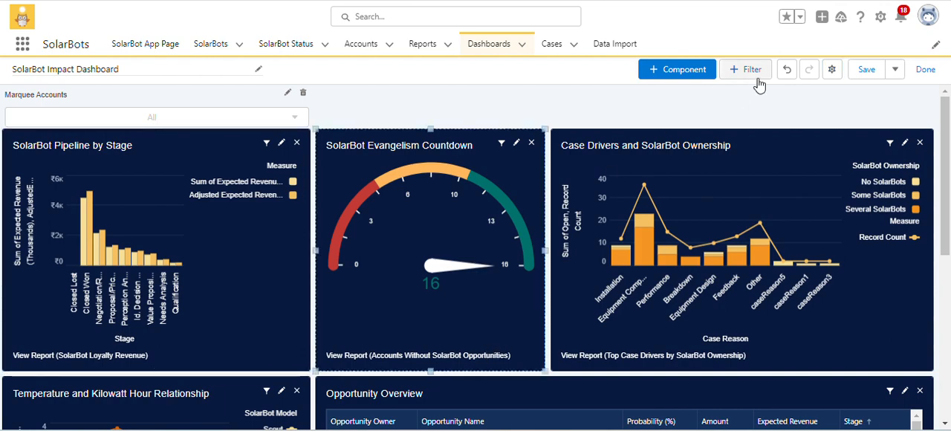
pyautogui.click(831, 69)
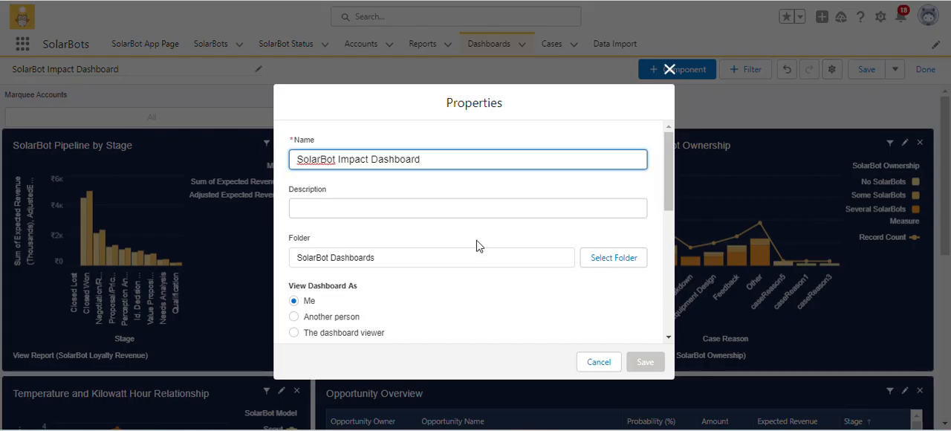
pyautogui.scroll(-2, 479, 246)
pyautogui.scroll(-3, 474, 242)
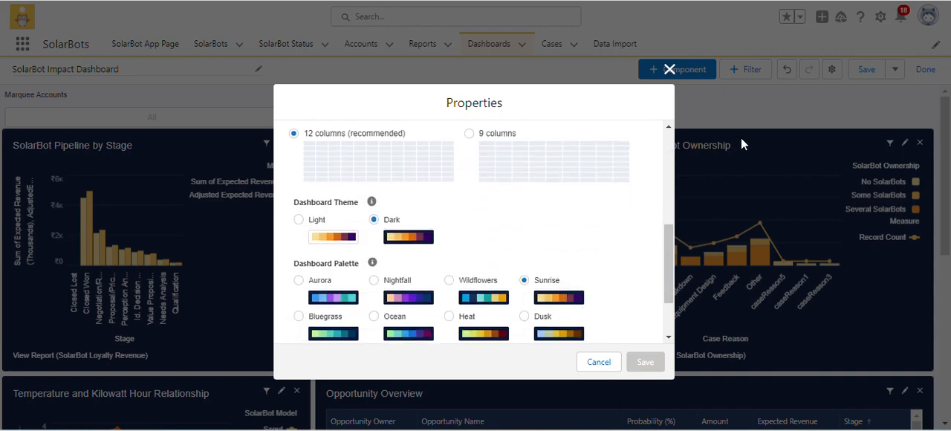
pyautogui.click(670, 67)
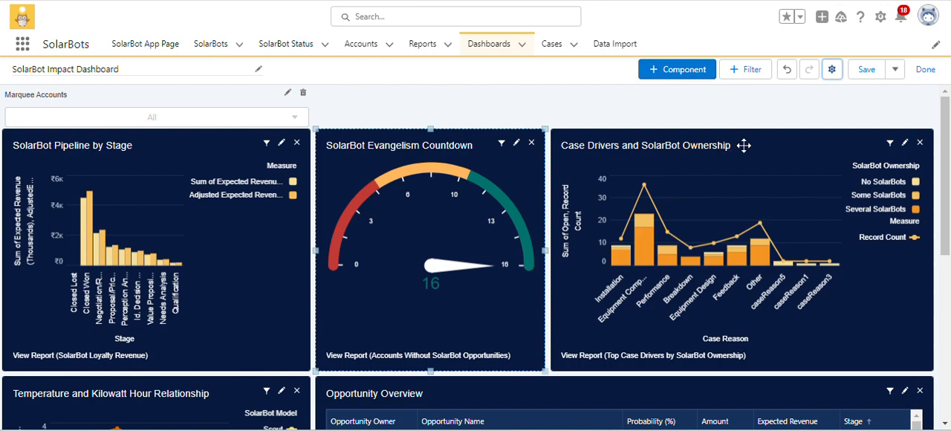
pyautogui.click(783, 193)
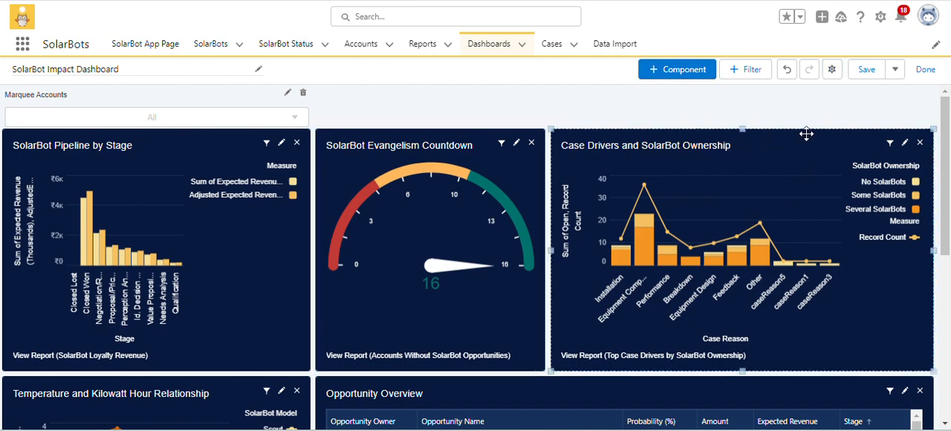
pyautogui.click(830, 69)
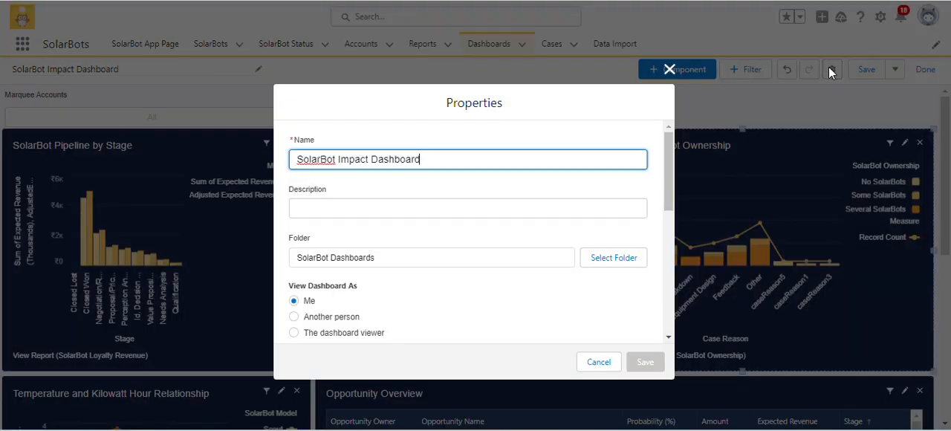
pyautogui.scroll(-5, 497, 242)
pyautogui.scroll(1, 498, 241)
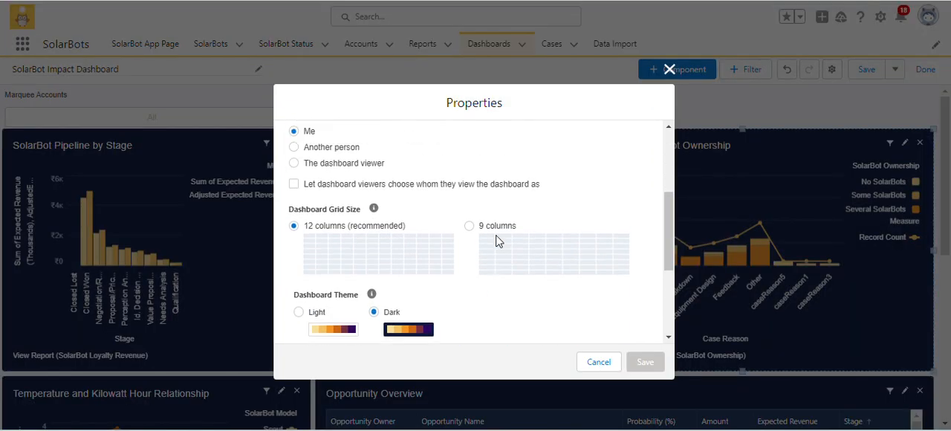
pyautogui.scroll(-2, 498, 242)
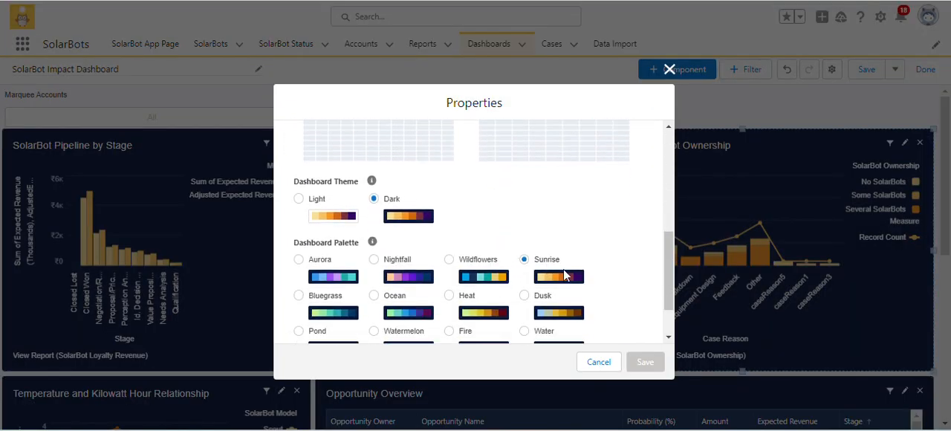
pyautogui.click(668, 70)
pyautogui.scroll(-3, 471, 216)
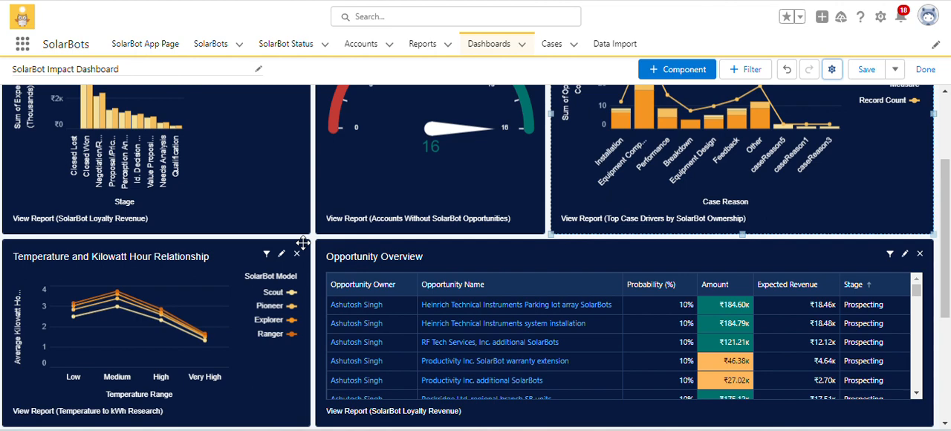
pyautogui.click(269, 277)
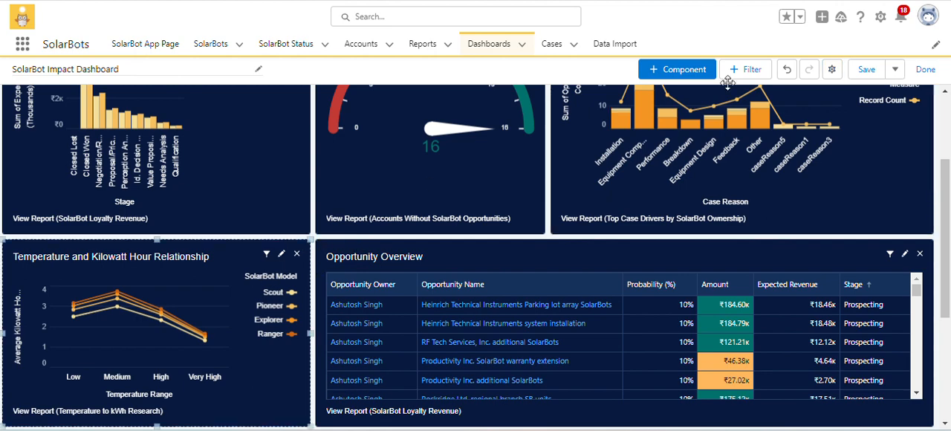
pyautogui.click(832, 69)
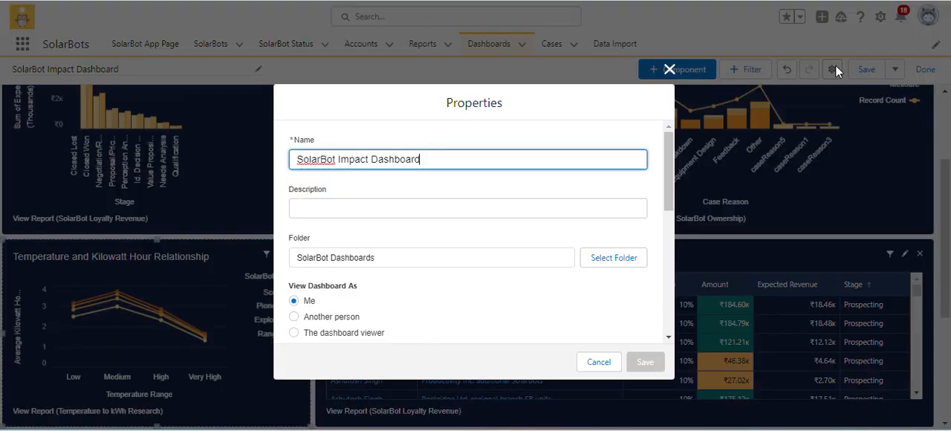
pyautogui.scroll(-5, 502, 278)
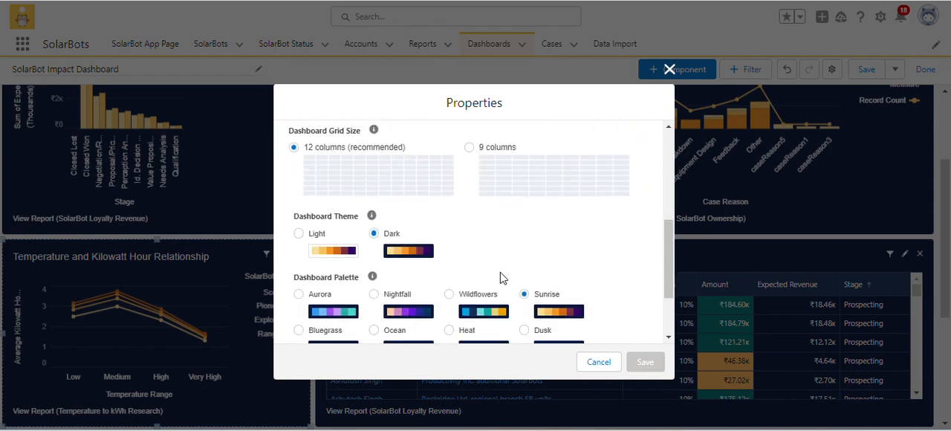
pyautogui.click(611, 362)
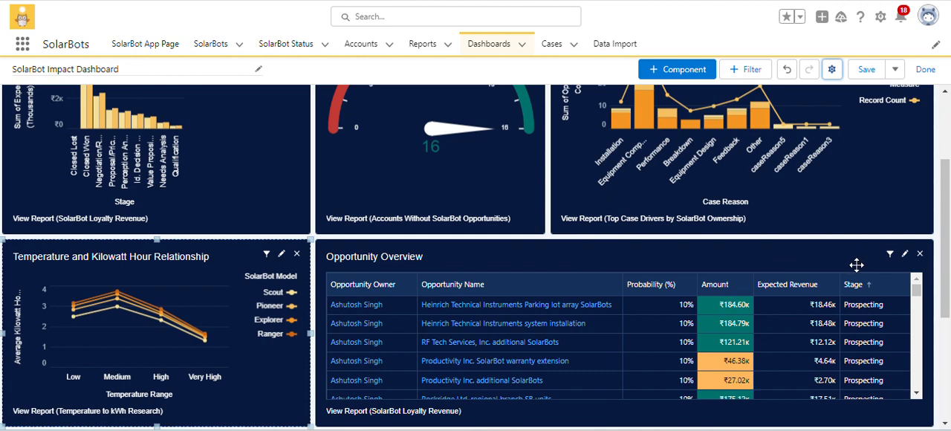
# Set the Opportunity Overview component's theme to Light and update the component.
pyautogui.click(905, 253)
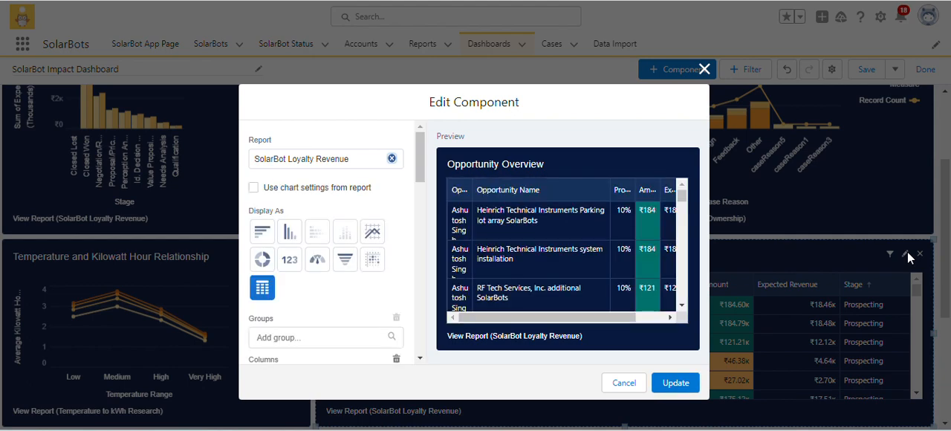
pyautogui.scroll(-5, 658, 316)
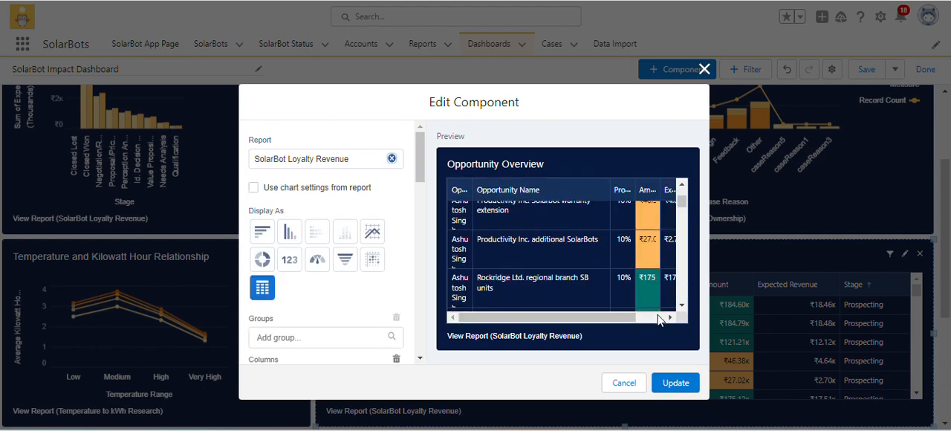
pyautogui.scroll(-15, 322, 316)
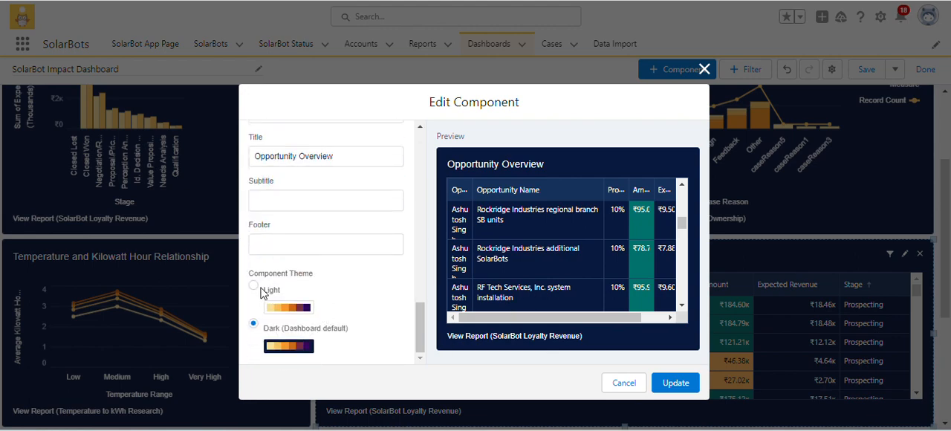
pyautogui.click(261, 294)
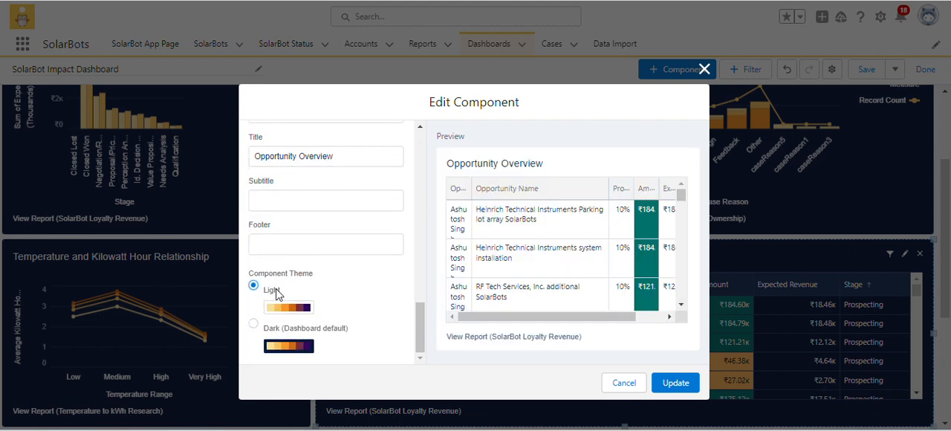
pyautogui.click(666, 385)
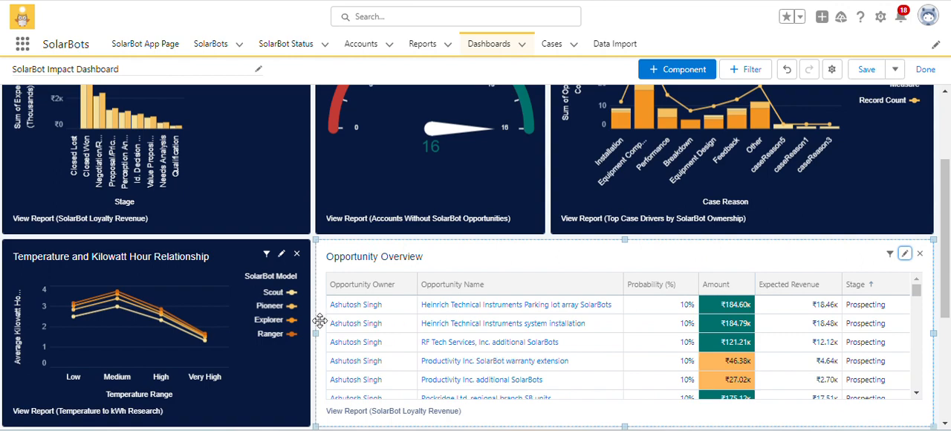
# Review the dashboard's theme and palette properties and the Marquee Accounts filter field of the SolarBot Pipeline by Stage component.
pyautogui.scroll(3, 209, 156)
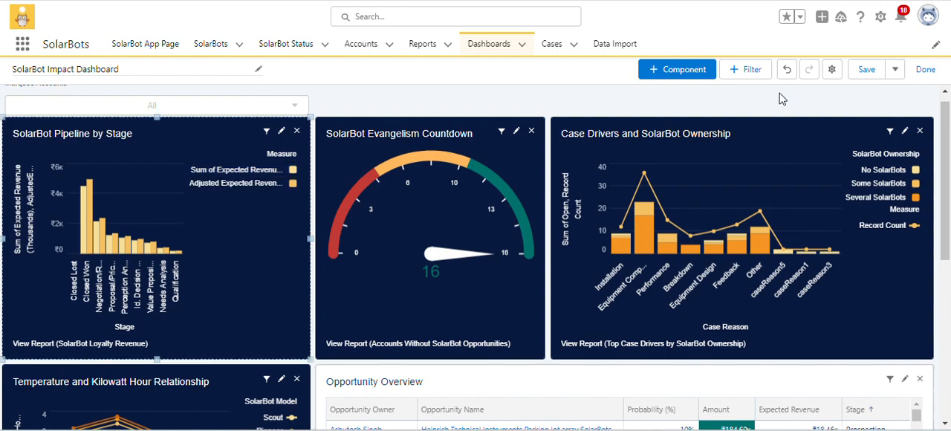
pyautogui.click(833, 69)
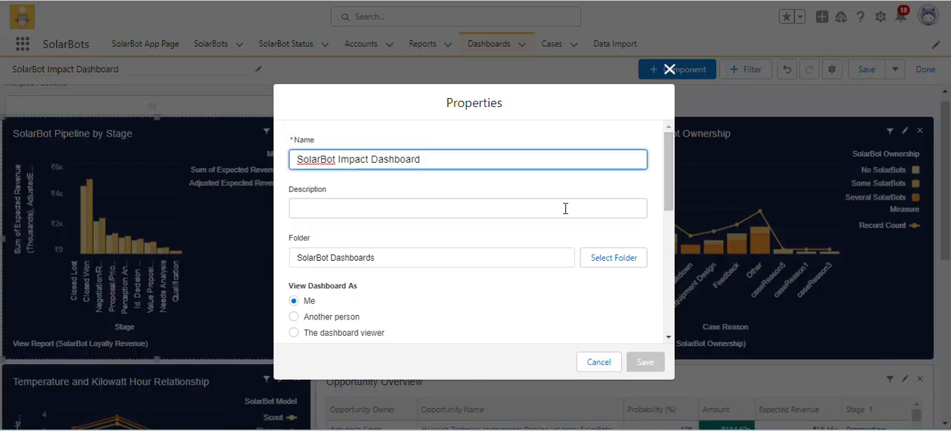
pyautogui.scroll(-5, 505, 265)
pyautogui.scroll(-2, 505, 265)
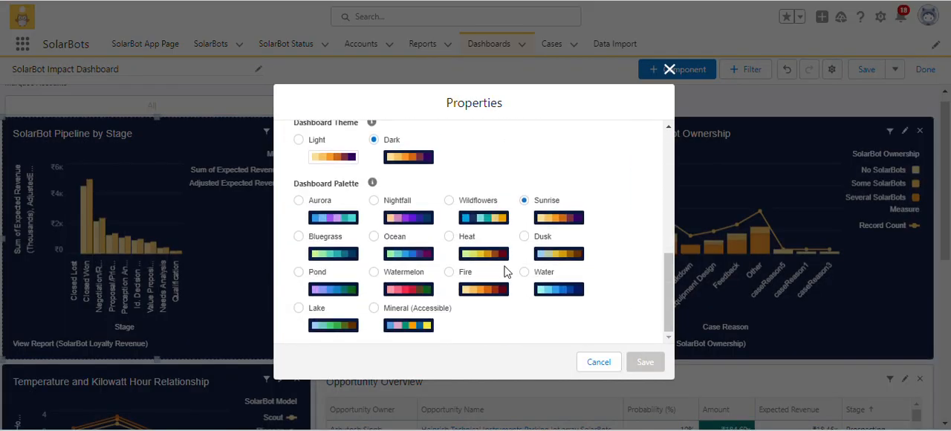
pyautogui.click(598, 362)
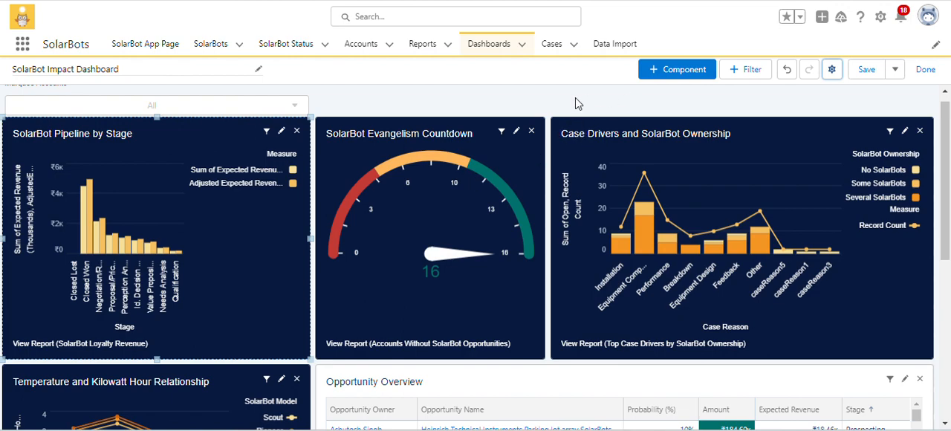
pyautogui.click(266, 130)
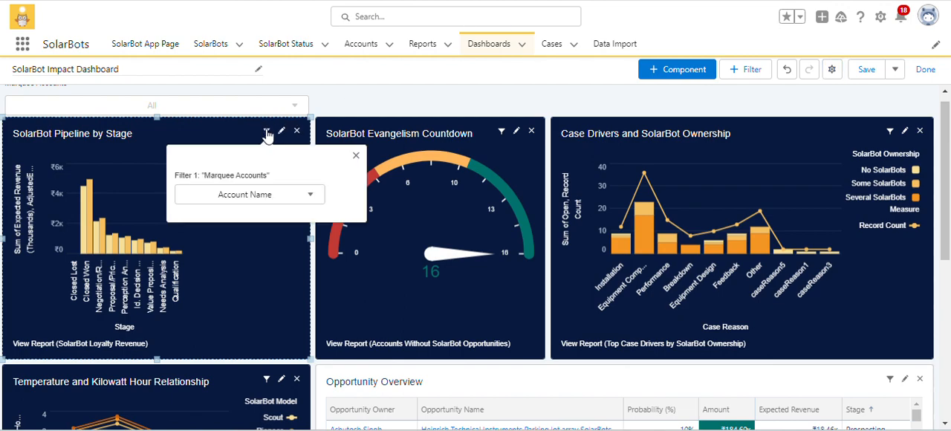
pyautogui.click(381, 102)
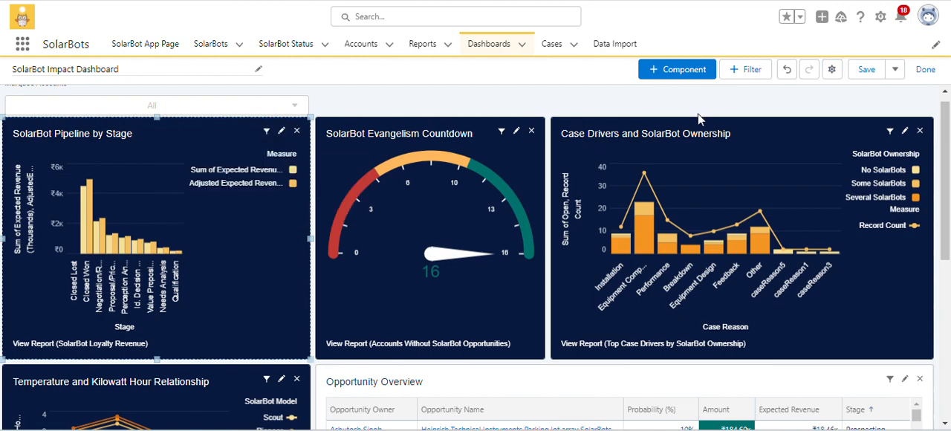
# Save the SolarBot Impact Dashboard, leaving edit mode, and request a refresh of its data.
pyautogui.click(880, 69)
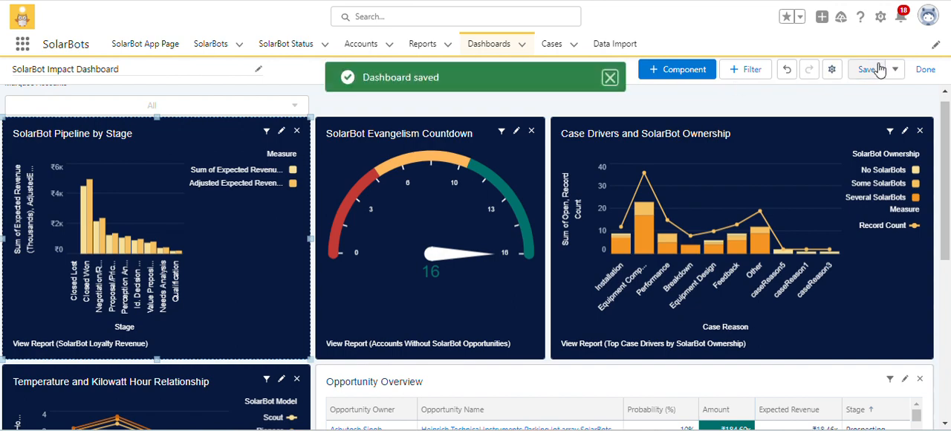
pyautogui.click(925, 72)
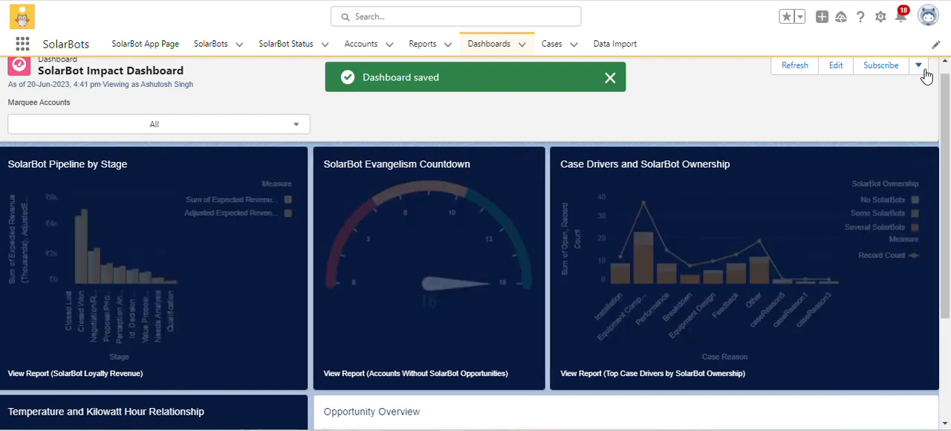
pyautogui.click(808, 69)
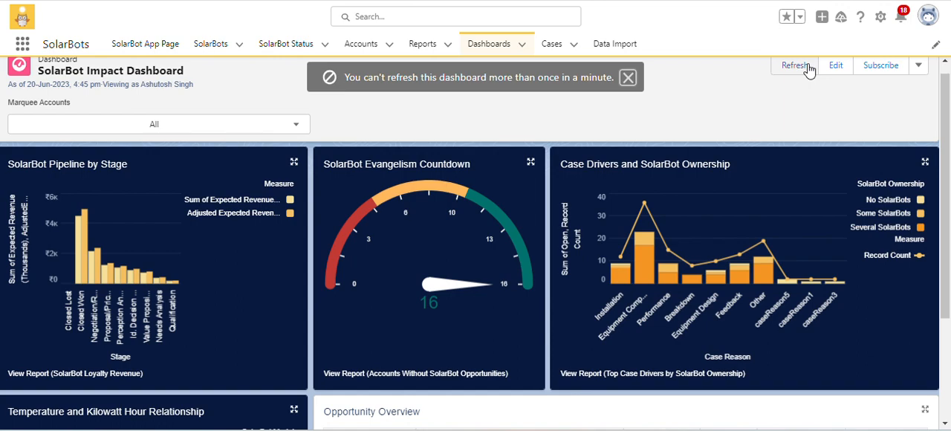
pyautogui.click(808, 68)
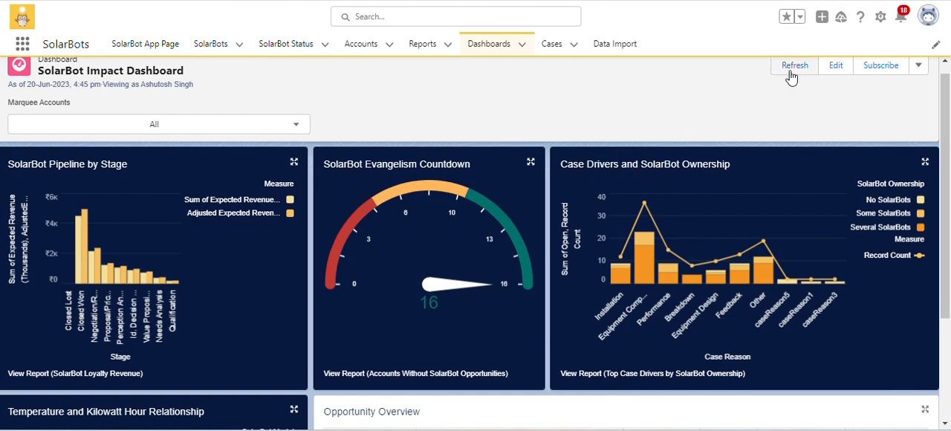
# Reopen the dashboard for editing and review the SolarBot Pipeline by Stage component's settings and the dashboard's theme and palette.
pyautogui.click(836, 65)
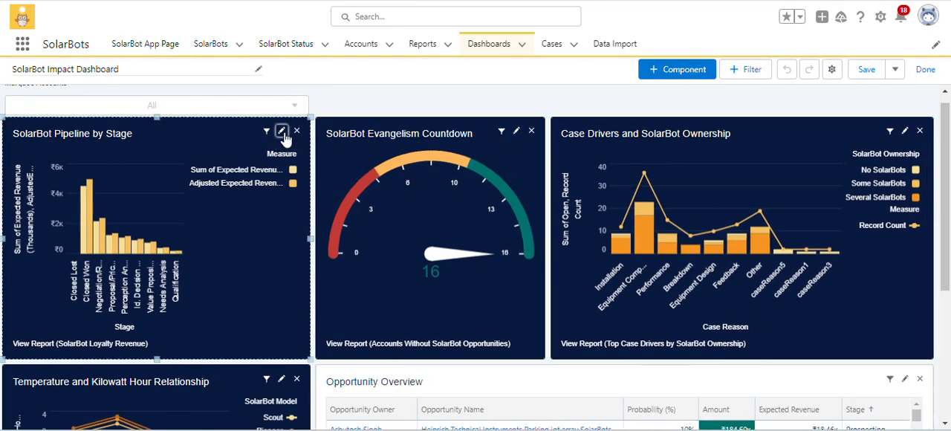
pyautogui.click(281, 131)
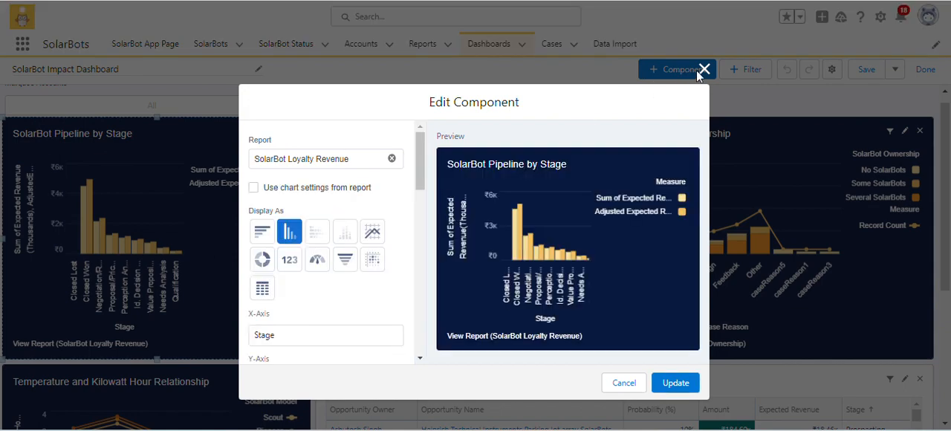
pyautogui.click(704, 69)
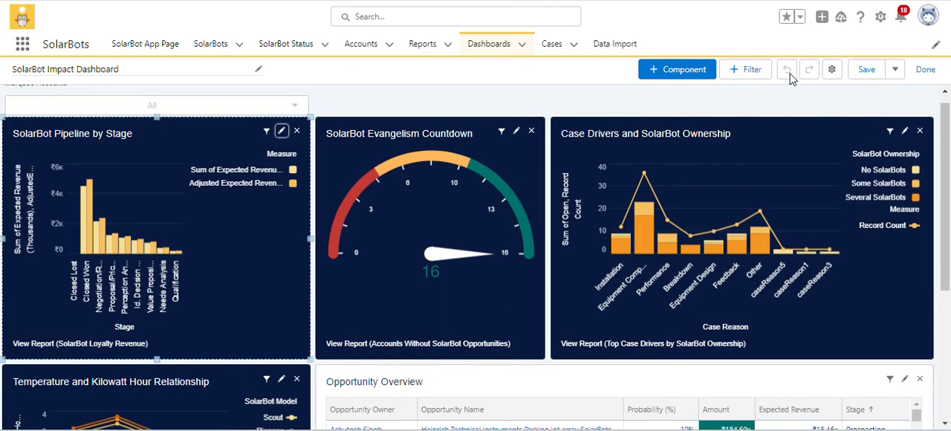
pyautogui.click(831, 69)
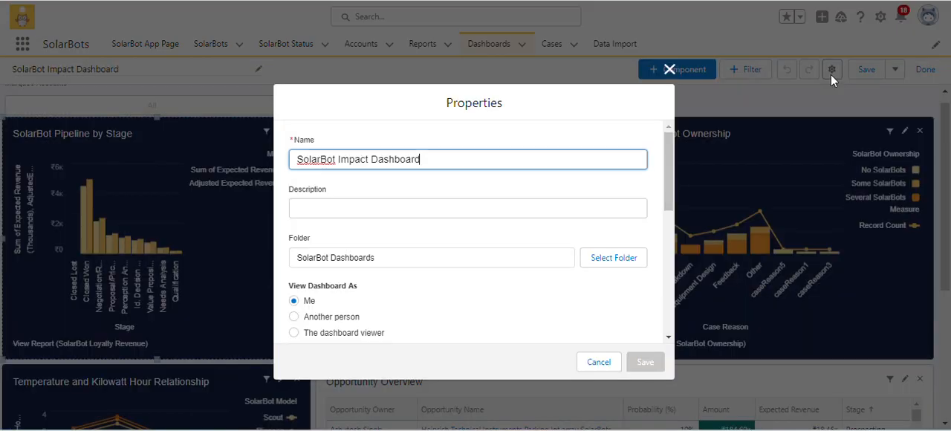
pyautogui.scroll(-5, 475, 240)
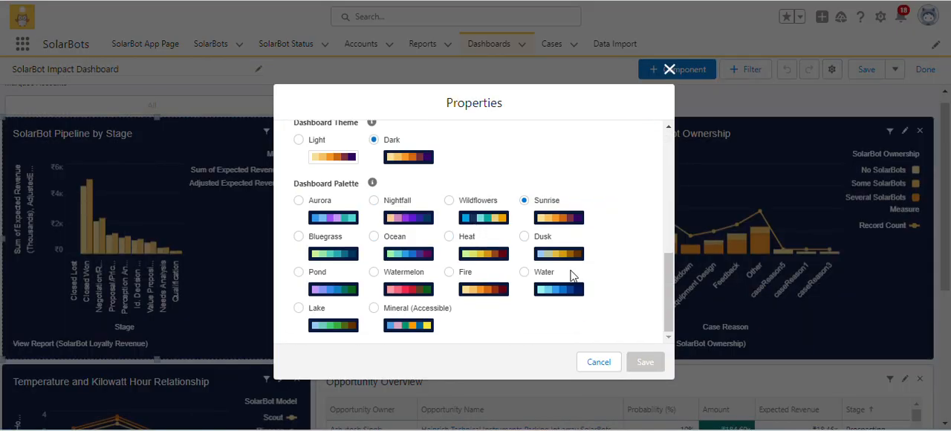
pyautogui.click(599, 361)
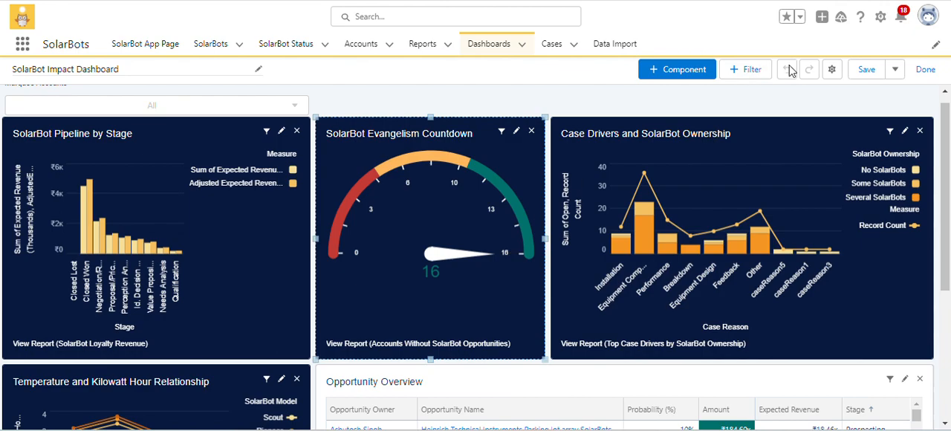
# Review the dashboard's theme and palette properties with the SolarBot Evangelism Countdown and Case Drivers and SolarBot Ownership components selected in turn.
pyautogui.click(827, 68)
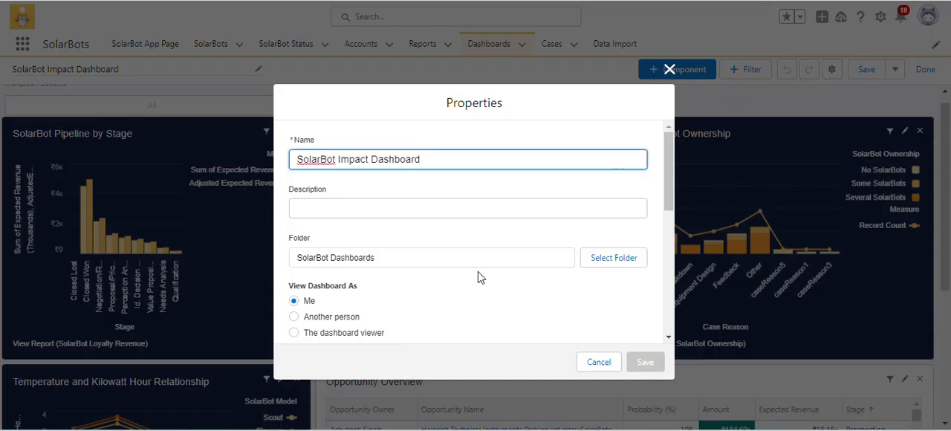
pyautogui.scroll(-5, 479, 277)
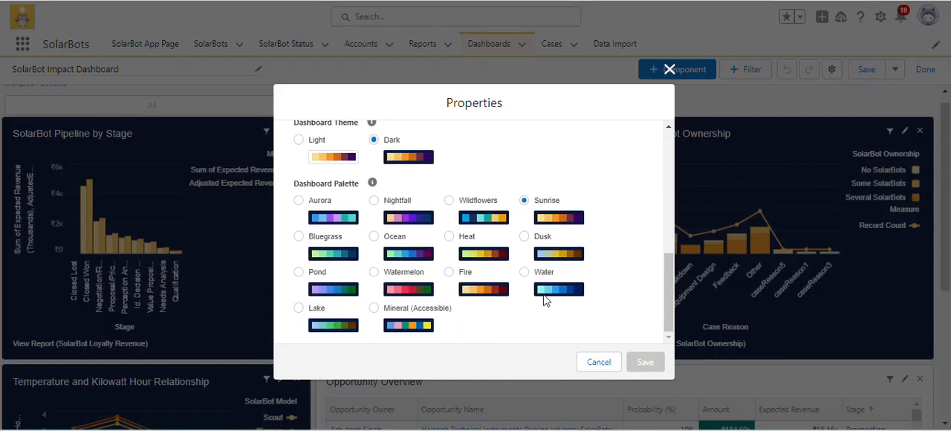
pyautogui.click(606, 361)
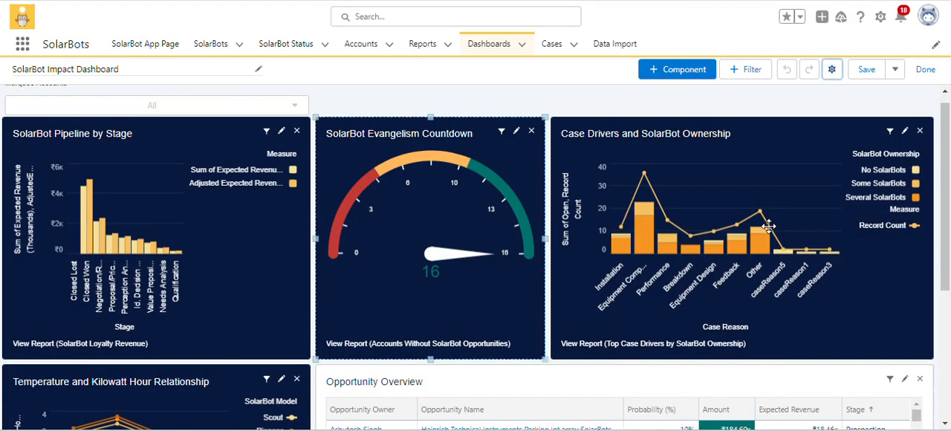
pyautogui.click(830, 71)
pyautogui.scroll(-10, 493, 256)
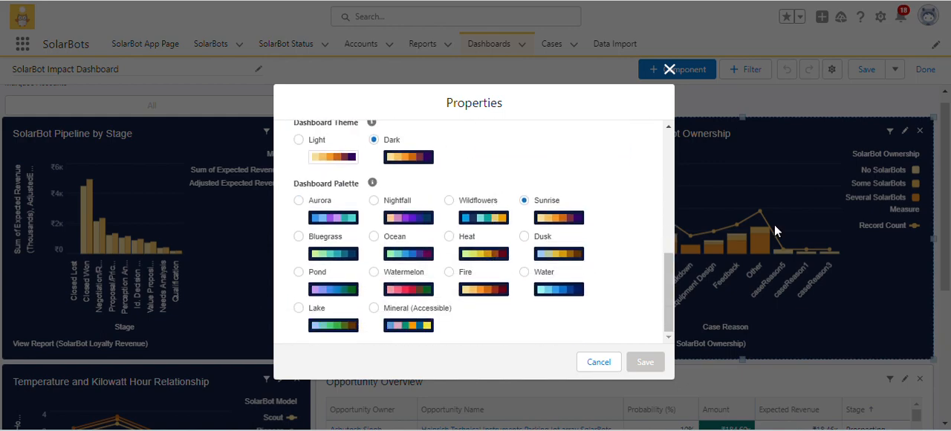
pyautogui.click(669, 69)
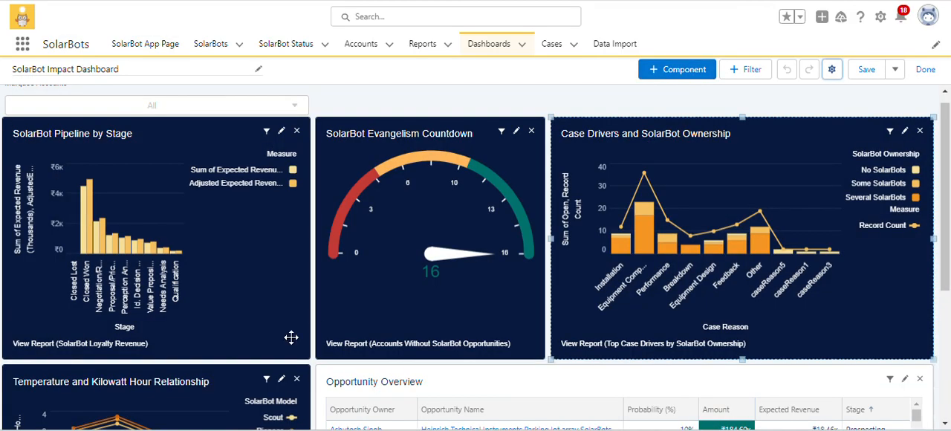
# Examine the dashboard's theme and palette properties with the Temperature and Kilowatt Hour Relationship component selected.
pyautogui.scroll(-1, 264, 344)
pyautogui.scroll(-2, 265, 344)
pyautogui.click(237, 310)
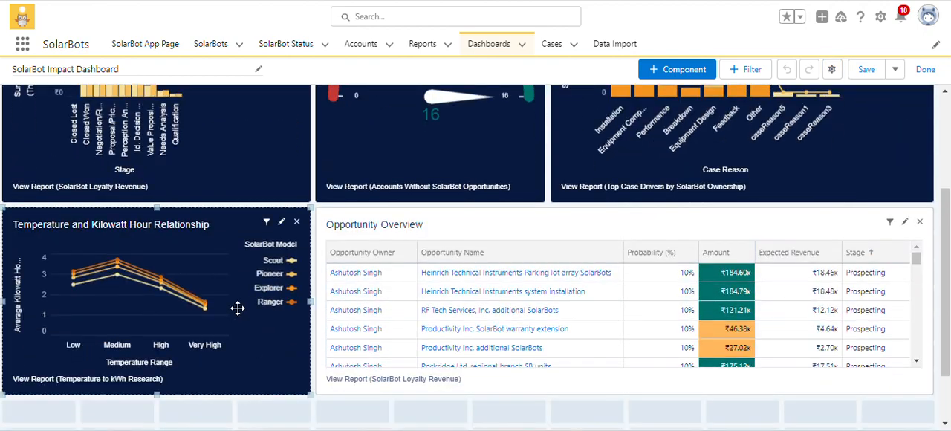
pyautogui.click(831, 69)
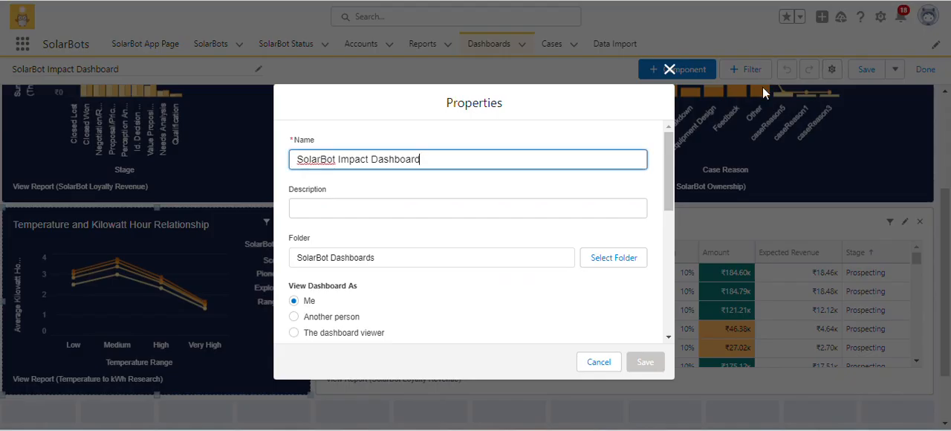
pyautogui.scroll(-10, 454, 185)
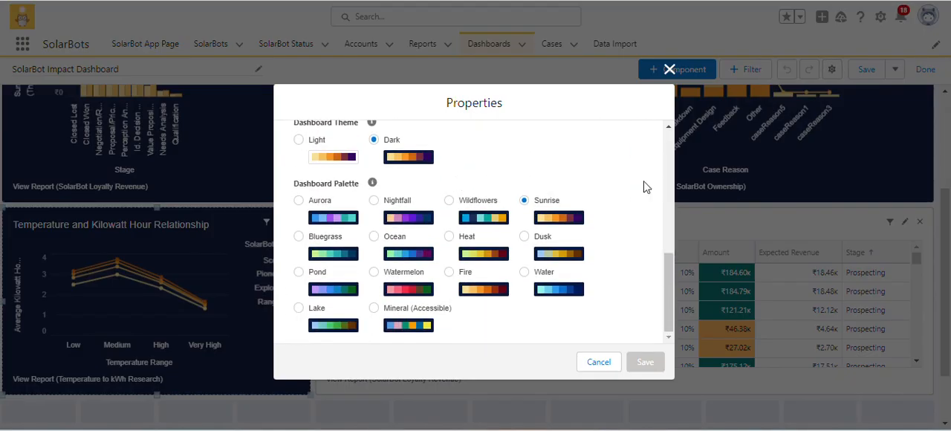
pyautogui.click(669, 69)
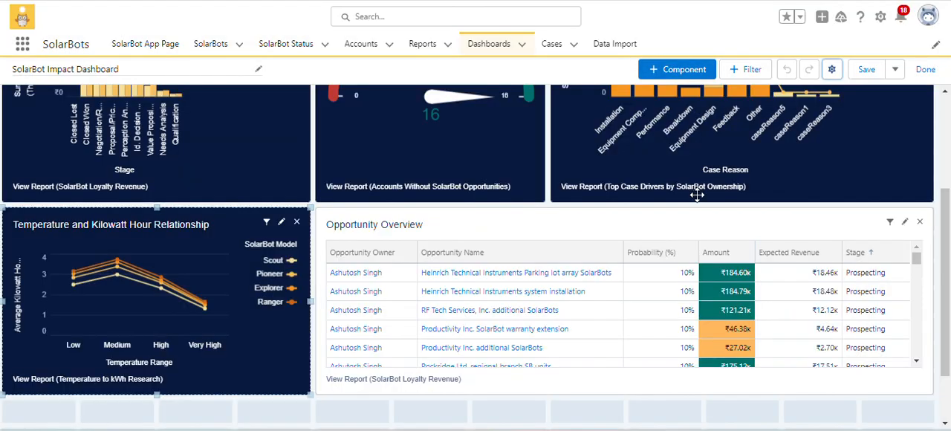
# Examine the dashboard's theme and palette properties with the Opportunity Overview component selected.
pyautogui.click(687, 226)
pyautogui.click(831, 70)
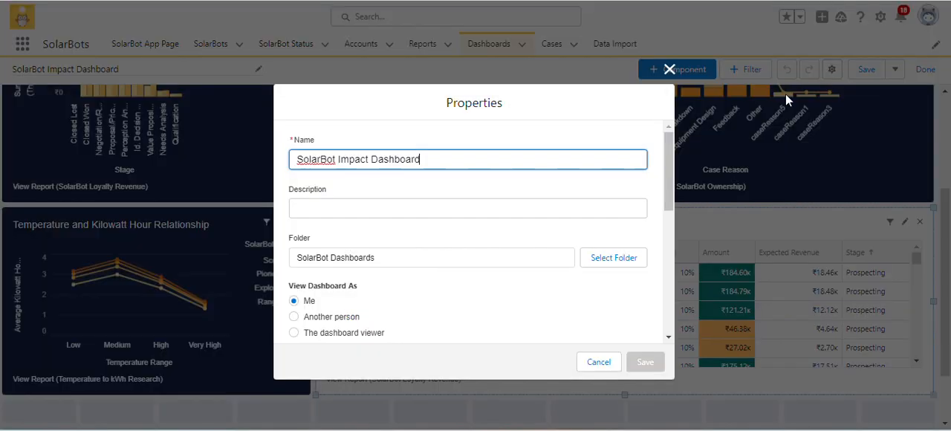
pyautogui.scroll(-5, 461, 267)
pyautogui.scroll(-3, 461, 265)
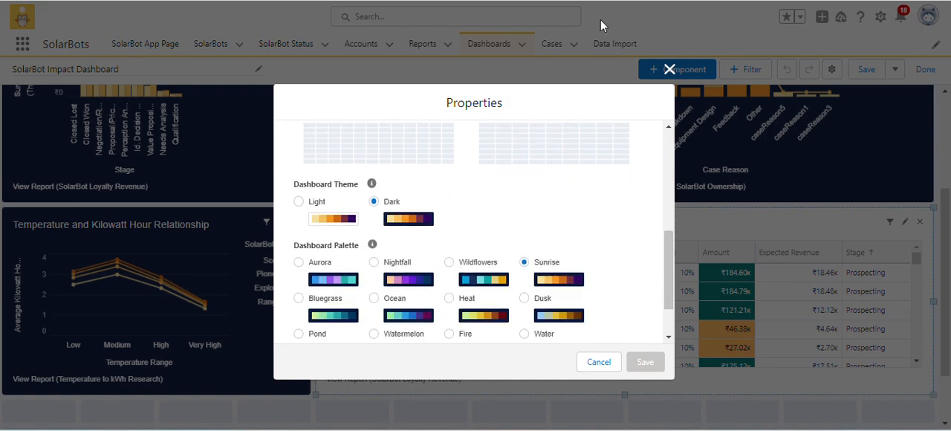
pyautogui.click(670, 70)
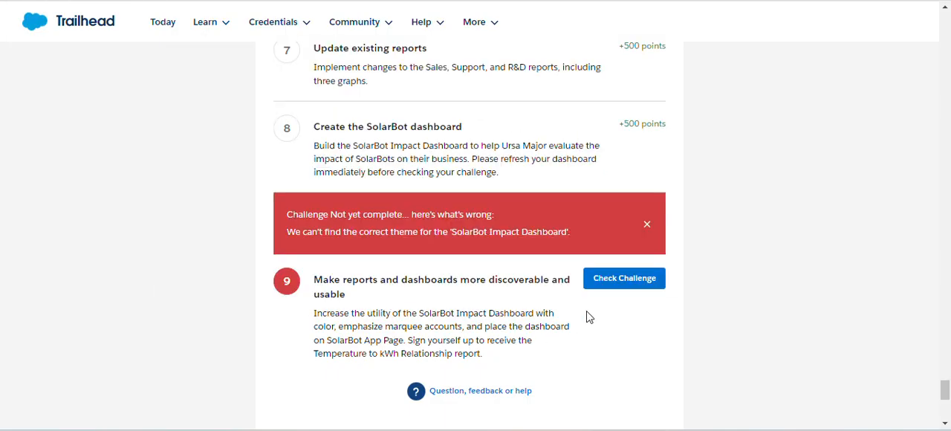
# Check challenge 9 in Trailhead and review requirement 4 on the report subscription before returning to the Salesforce reports list.
pyautogui.click(614, 285)
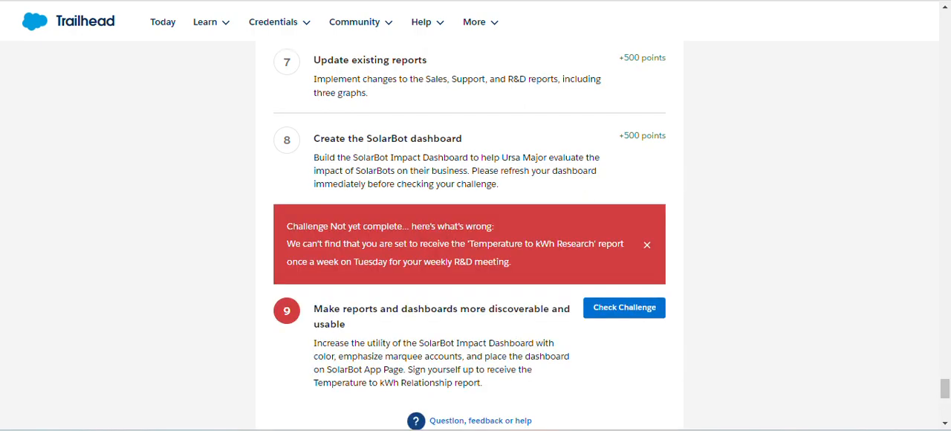
pyautogui.scroll(10, 399, 197)
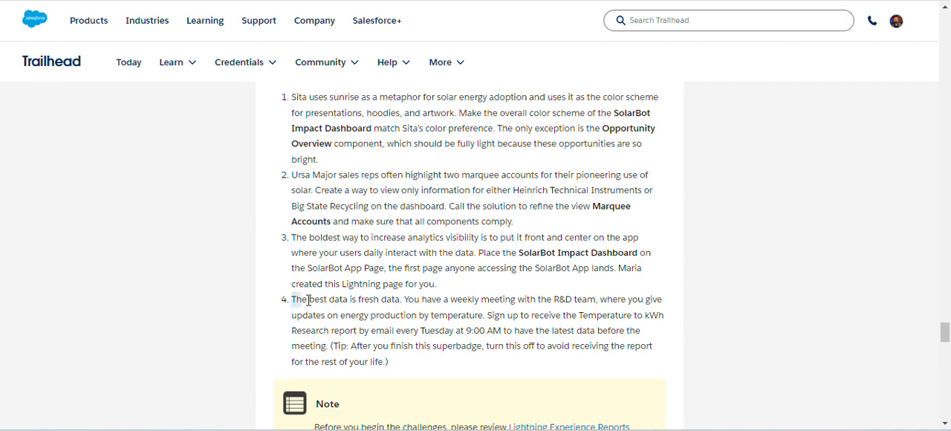
pyautogui.moveTo(298, 301); pyautogui.dragTo(496, 365)
pyautogui.click(495, 364)
pyautogui.moveTo(387, 362); pyautogui.dragTo(569, 367)
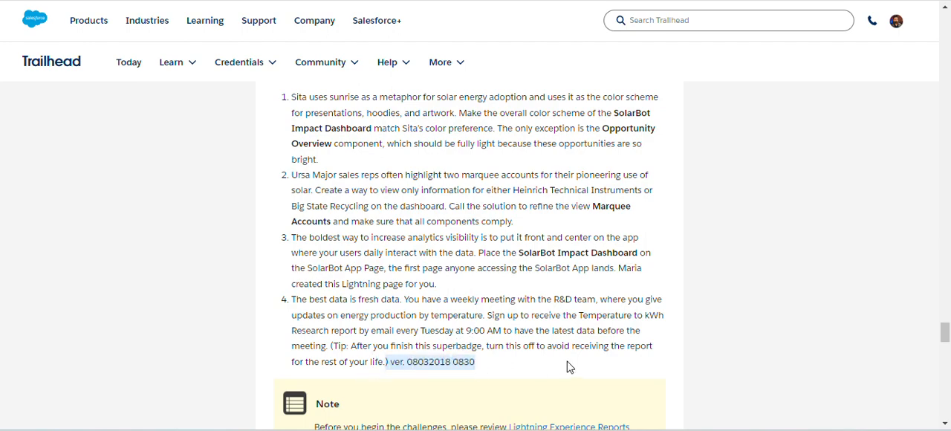
pyautogui.click(593, 366)
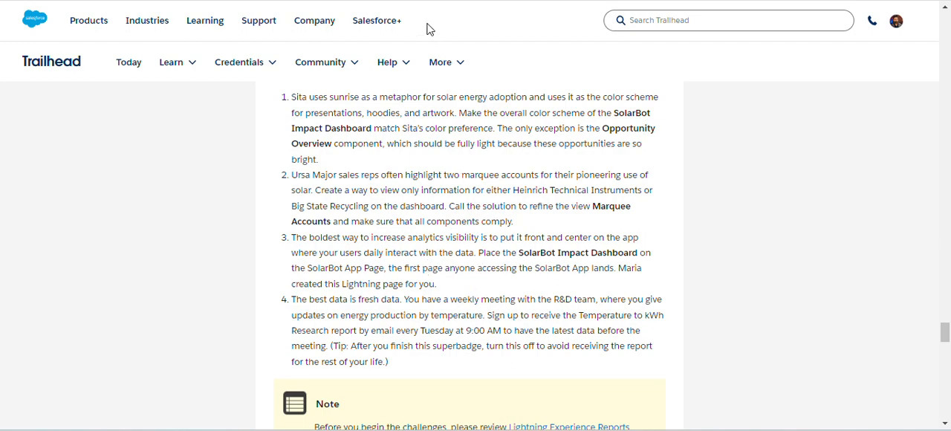
pyautogui.hotkey('ctrl', 'Tab')
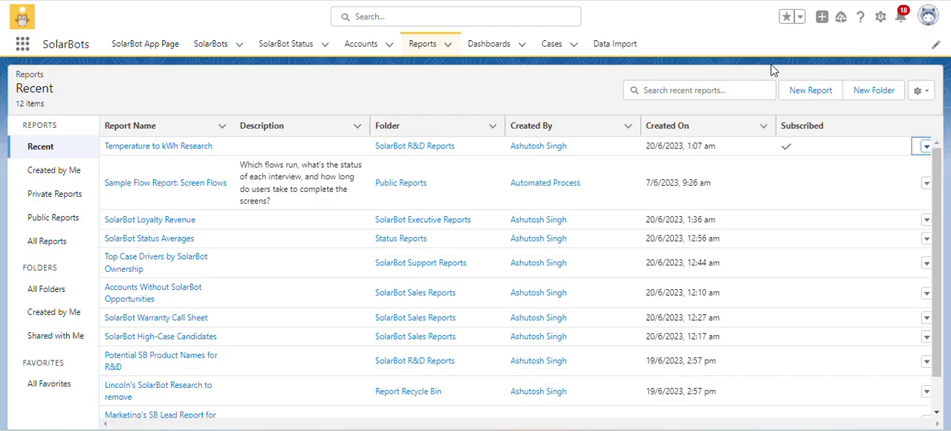
pyautogui.click(925, 146)
pyautogui.click(872, 191)
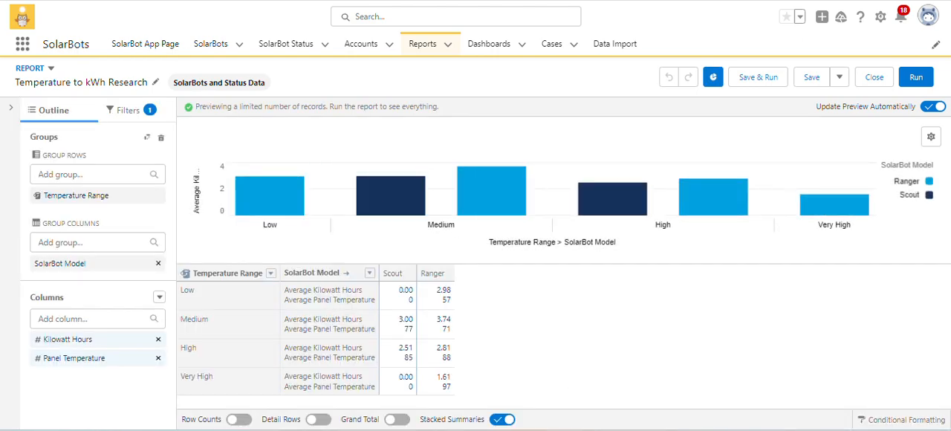
pyautogui.click(434, 47)
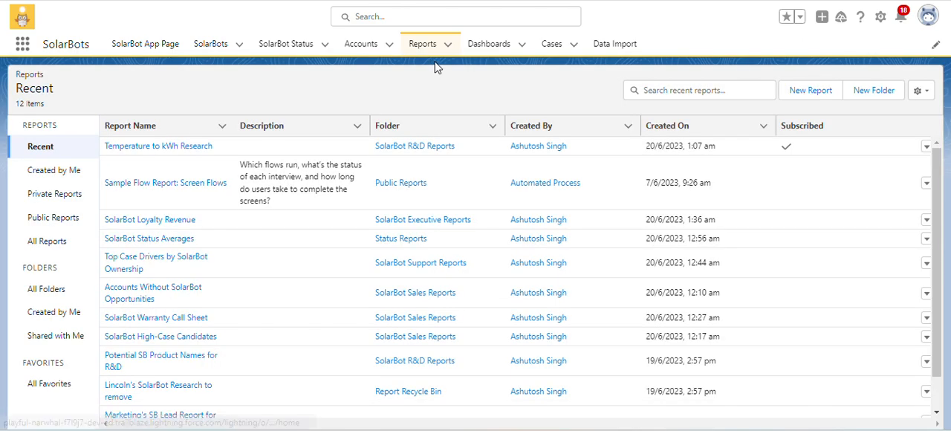
# Edit the Temperature to kWh Research report subscription to send at 9:00 am, compare it with the Trailhead requirement, and save it.
pyautogui.click(925, 146)
pyautogui.click(890, 213)
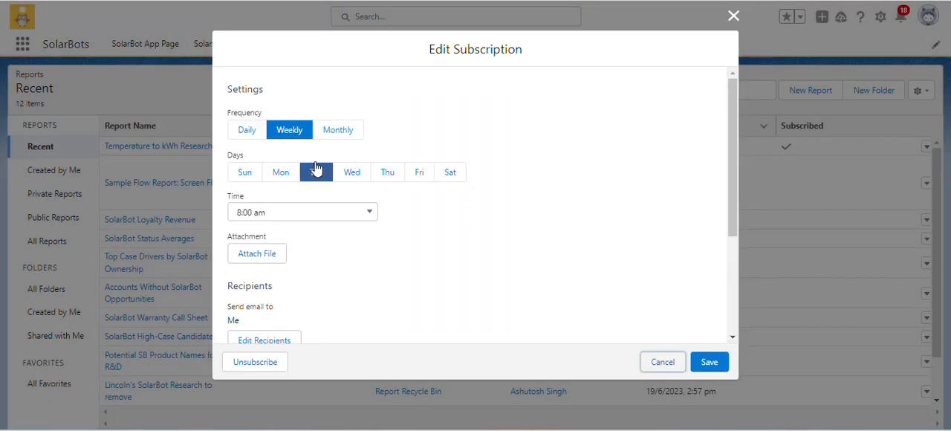
pyautogui.click(297, 217)
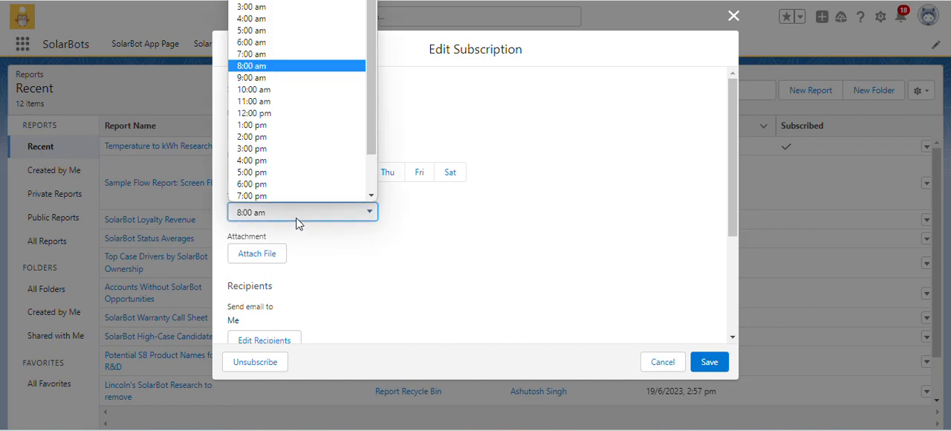
pyautogui.click(294, 78)
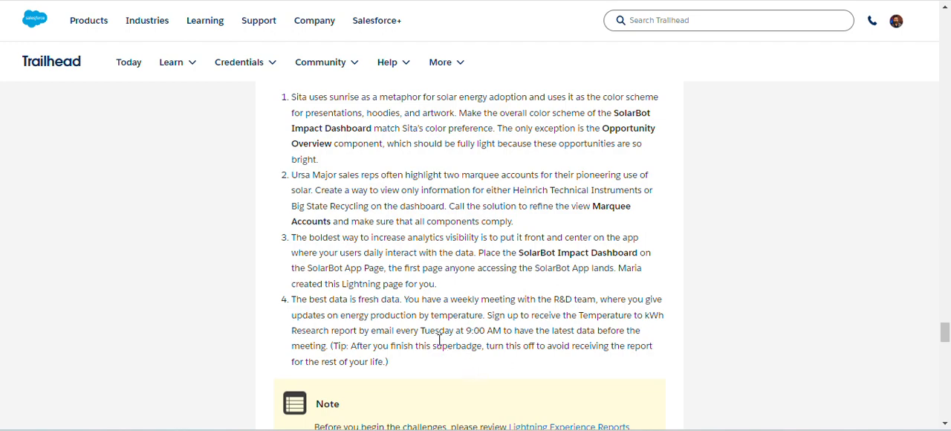
pyautogui.moveTo(423, 329); pyautogui.dragTo(502, 331)
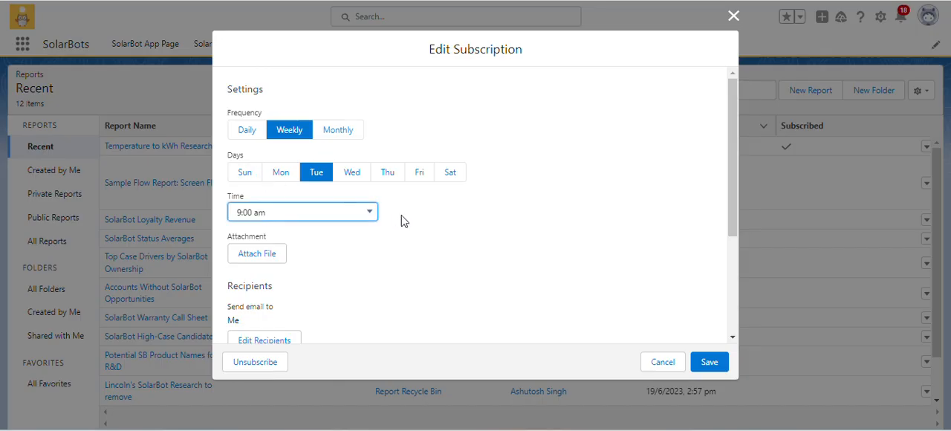
pyautogui.scroll(-2, 401, 220)
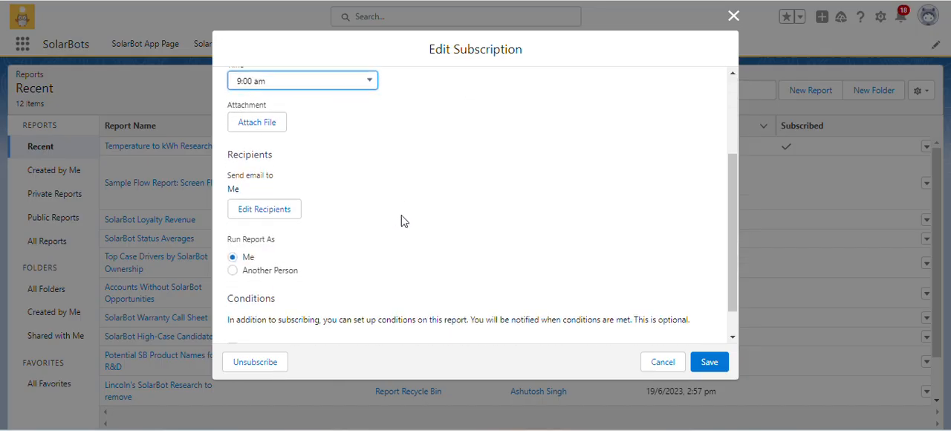
pyautogui.scroll(-1, 401, 220)
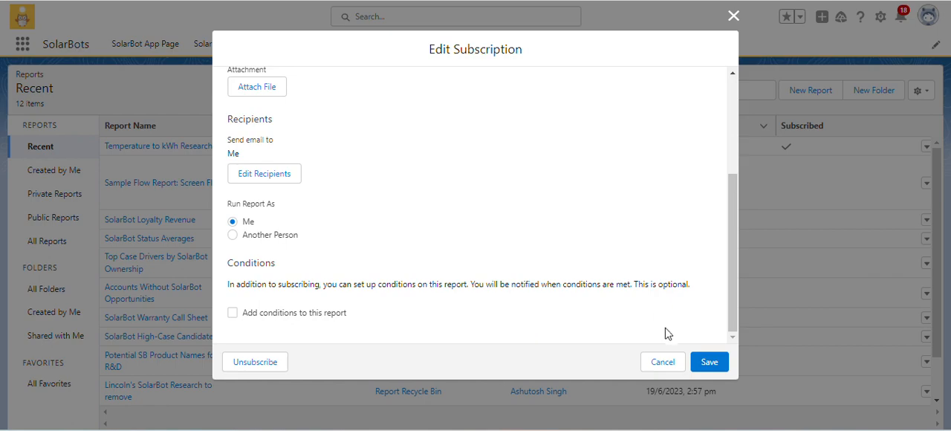
pyautogui.click(705, 364)
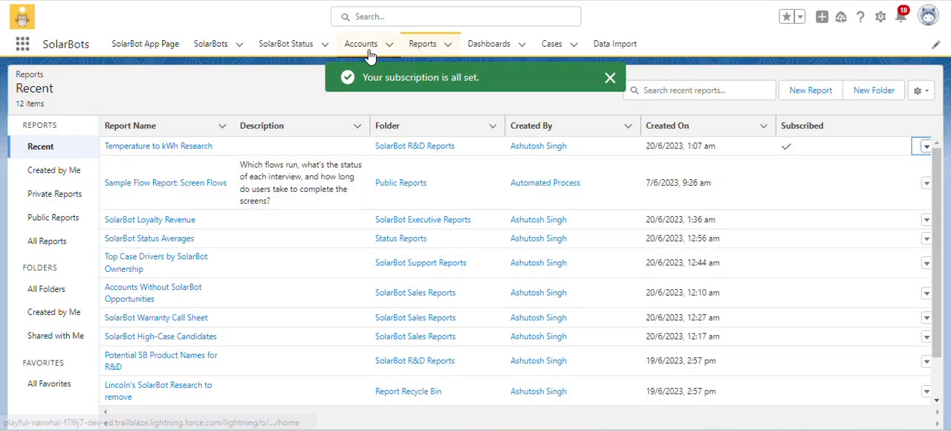
# Return to the Trailhead superbadge page and run the check for challenge 9 again.
pyautogui.click(297, 2)
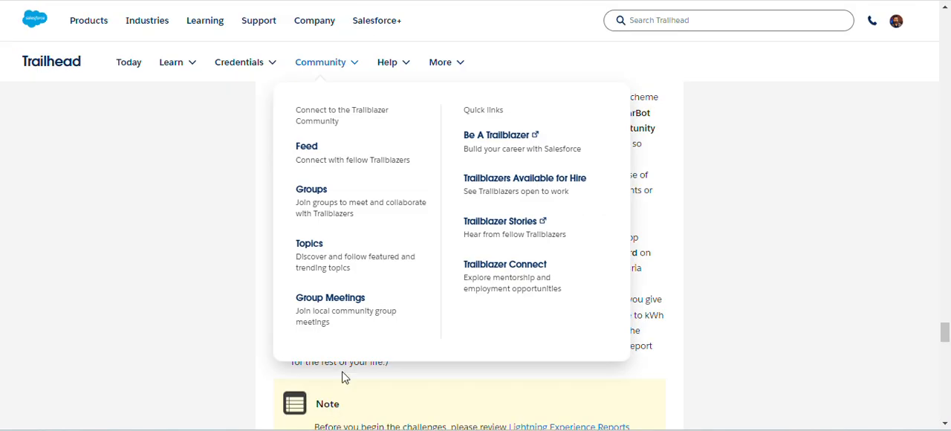
pyautogui.scroll(-20, 414, 361)
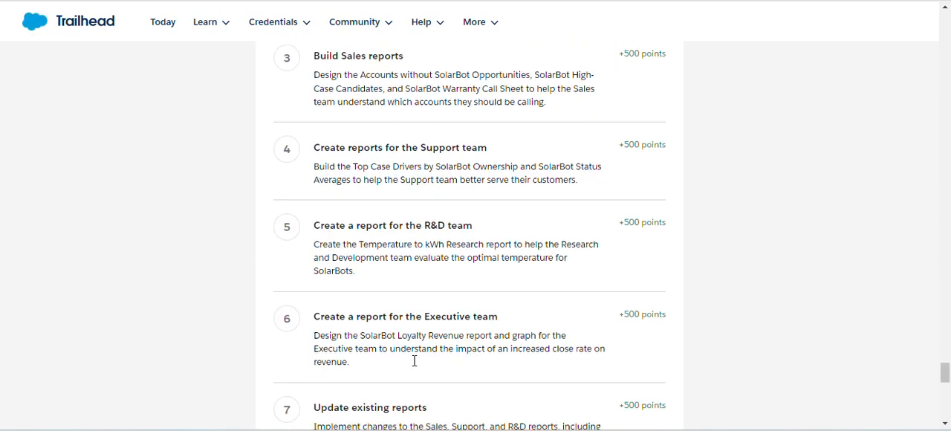
pyautogui.click(632, 257)
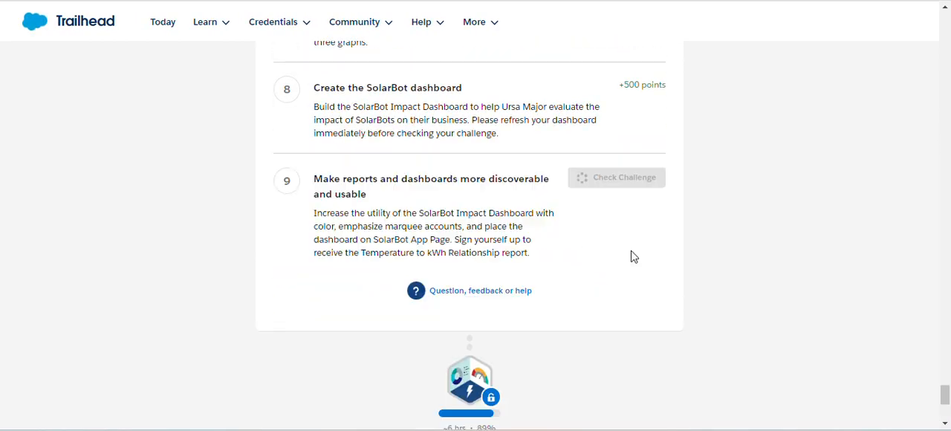